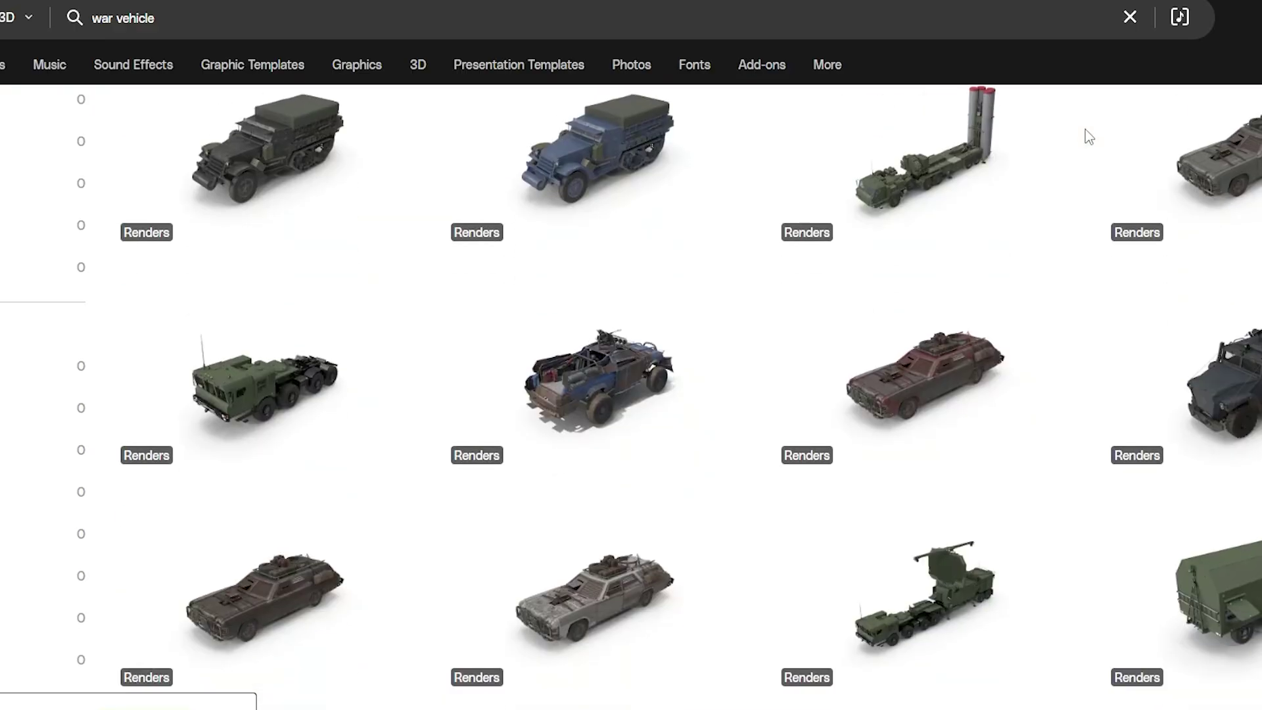
Preview Comp 1 from the start, with the boat riding its white wake.
scroll(1086, 128, "down", 10)
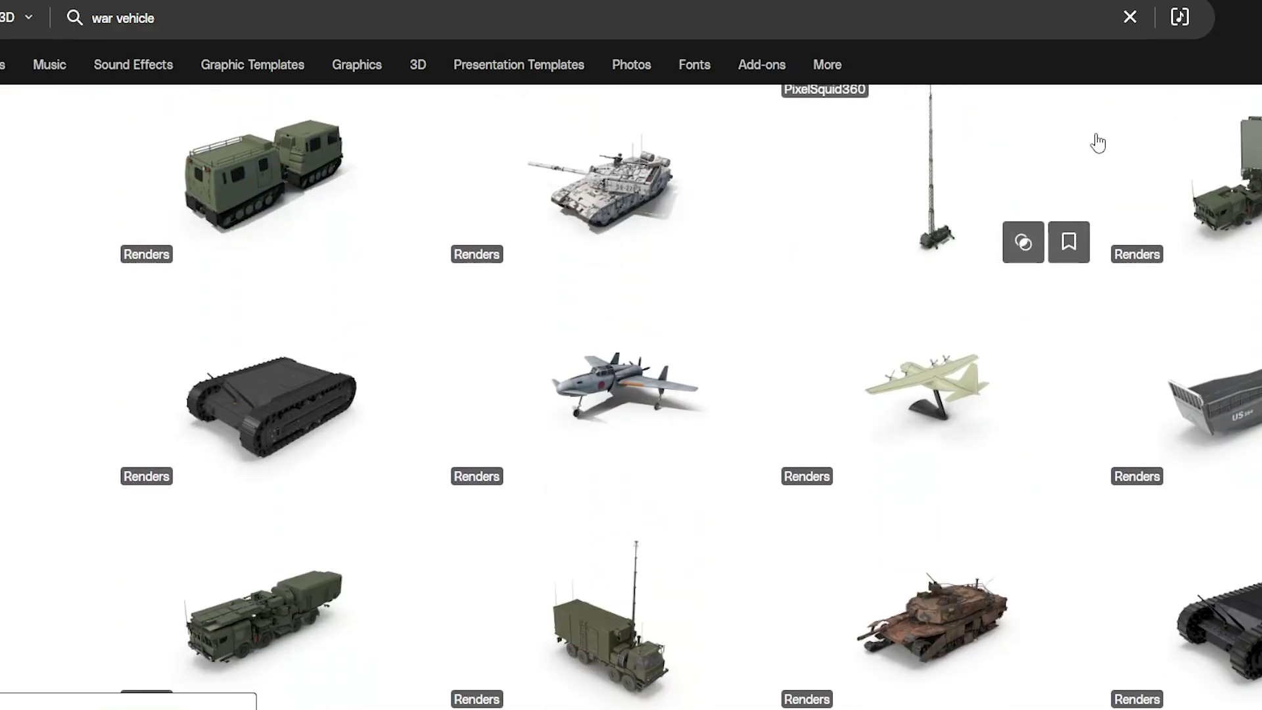
scroll(1097, 142, "down", 6)
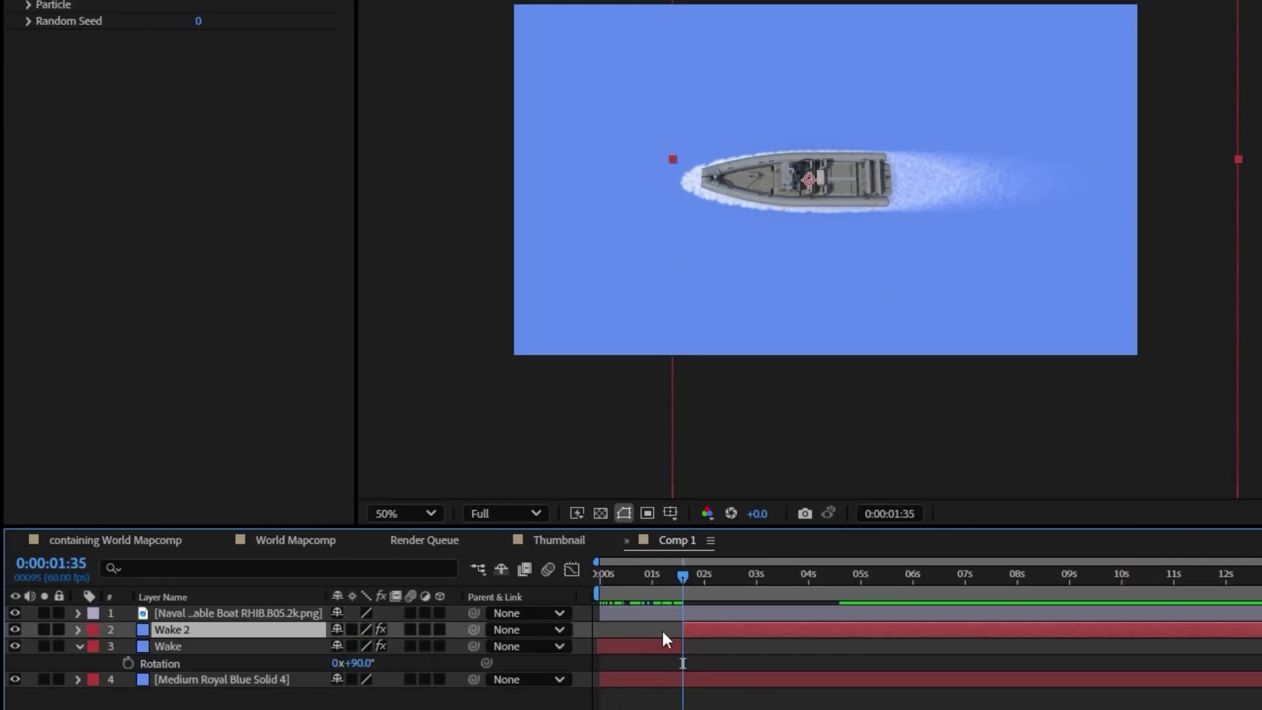
key("Home")
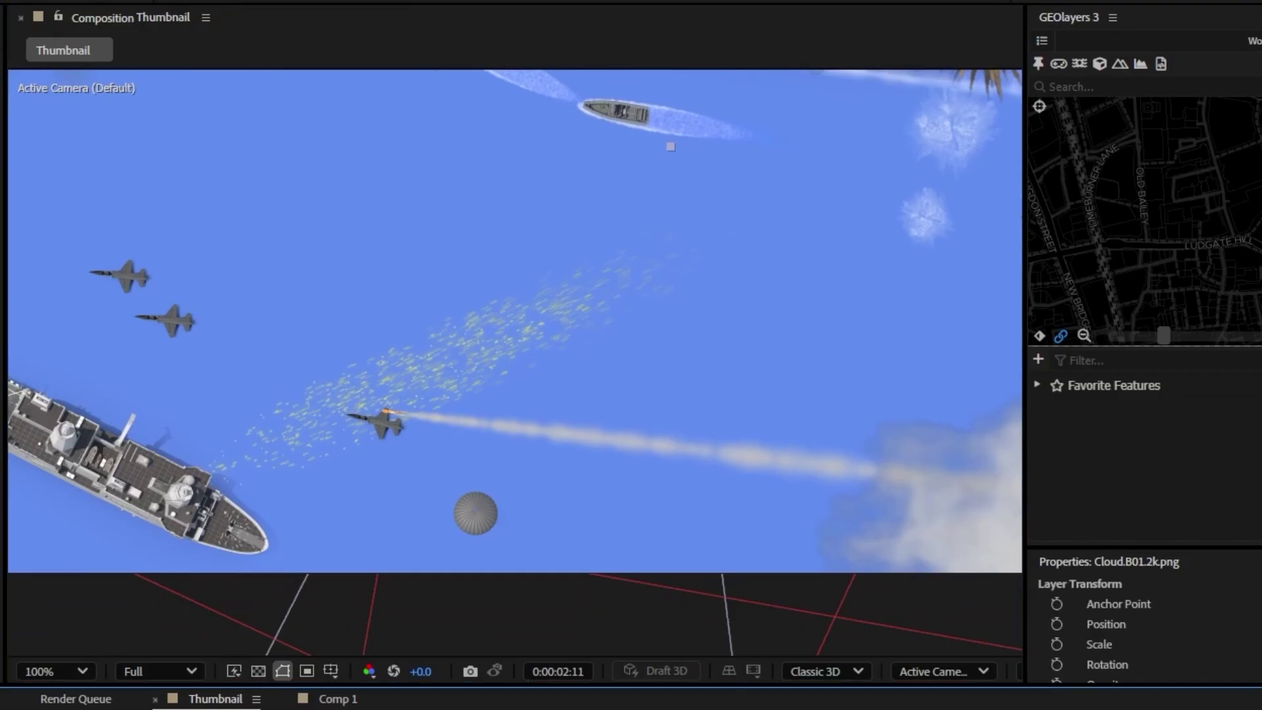
key("space")
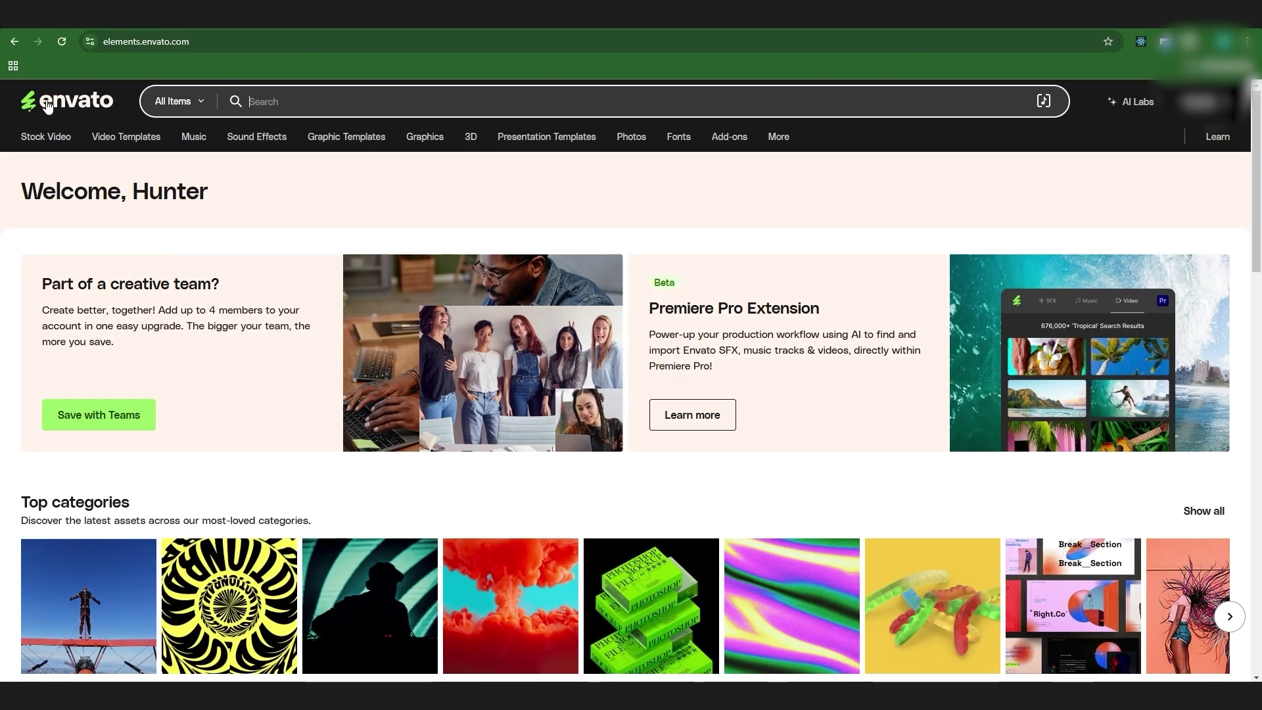
Search Envato Elements 3D objects for 'ship' and open the Oil Ship render's details.
left_click(467, 141)
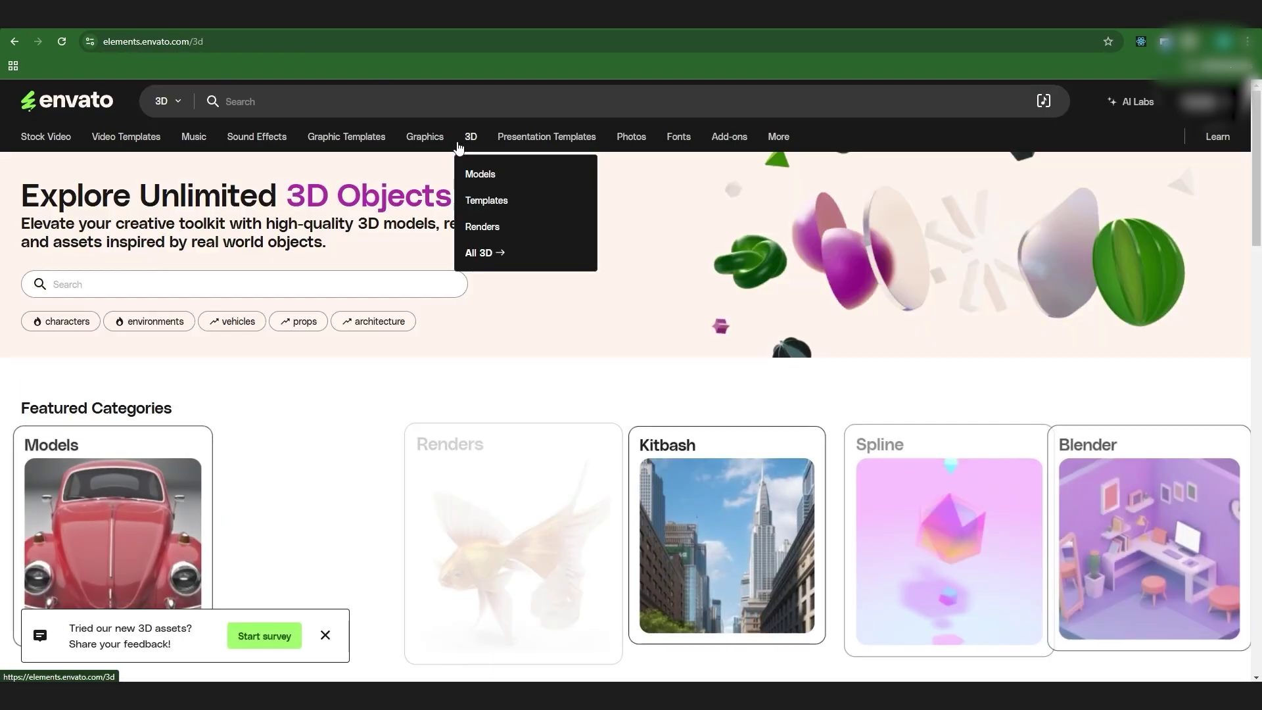
left_click(385, 103)
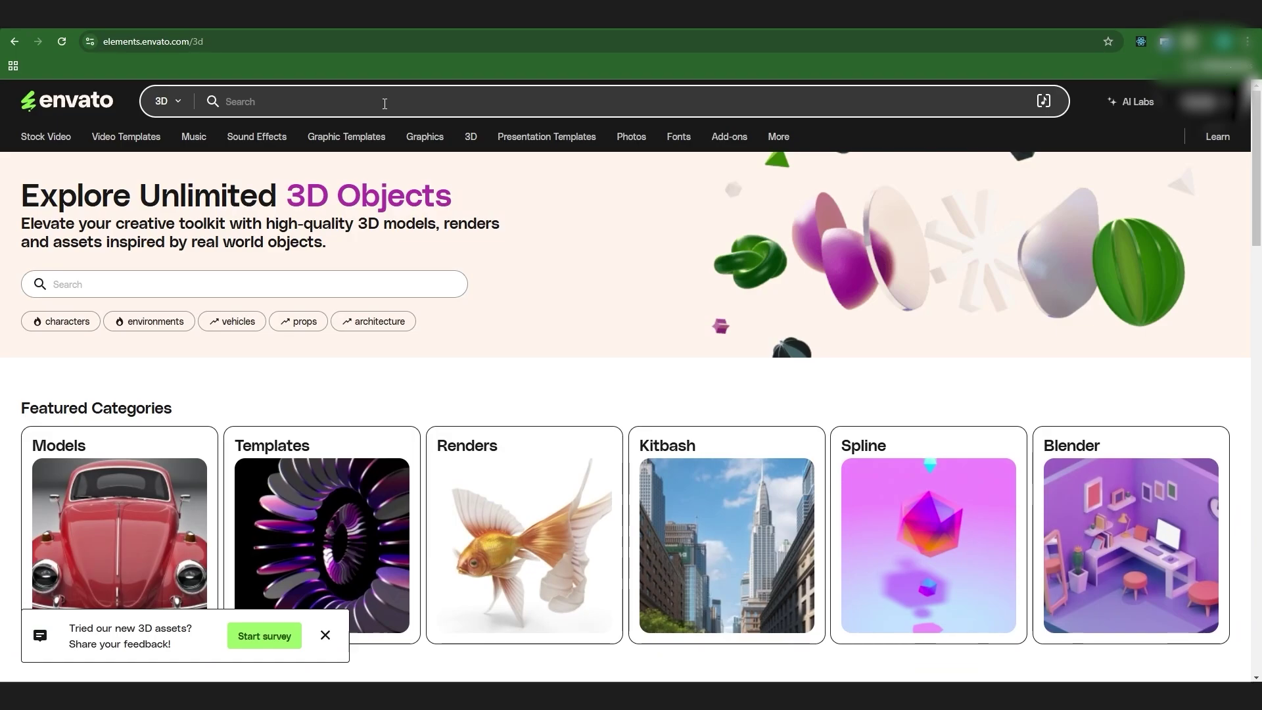
type("ship")
key("Return")
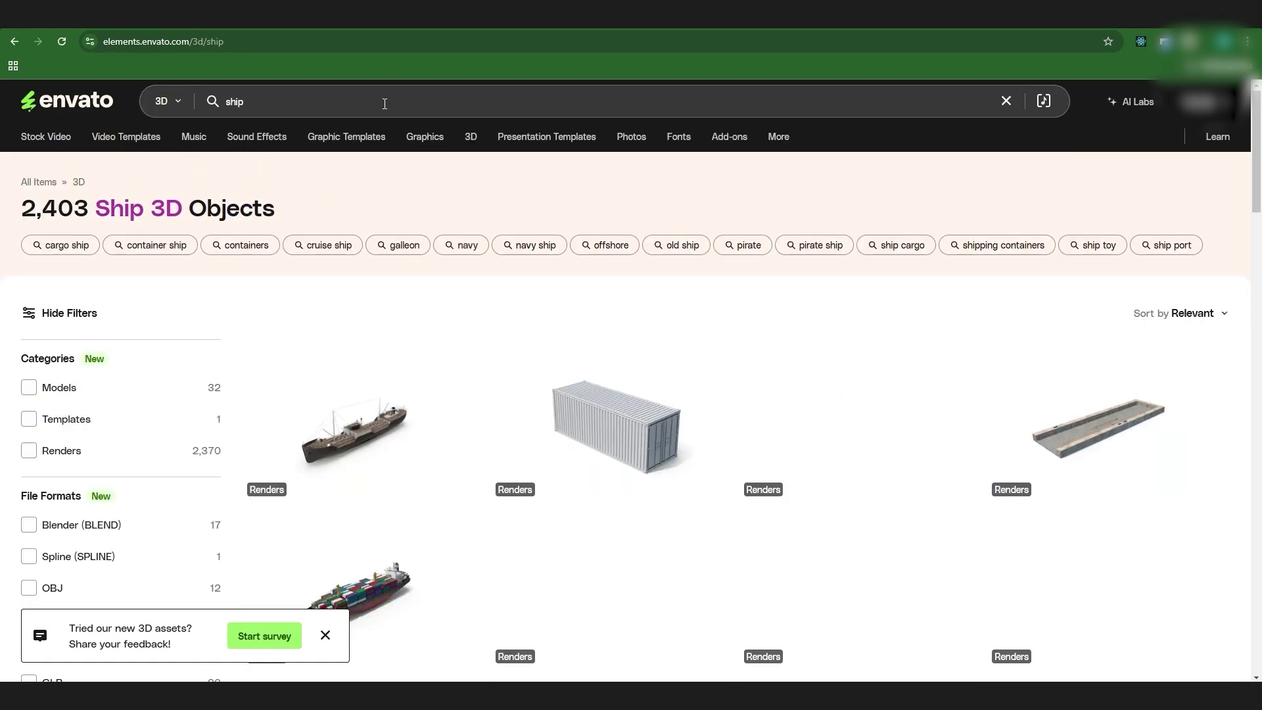
scroll(931, 287, "down", 1)
scroll(931, 287, "down", 15)
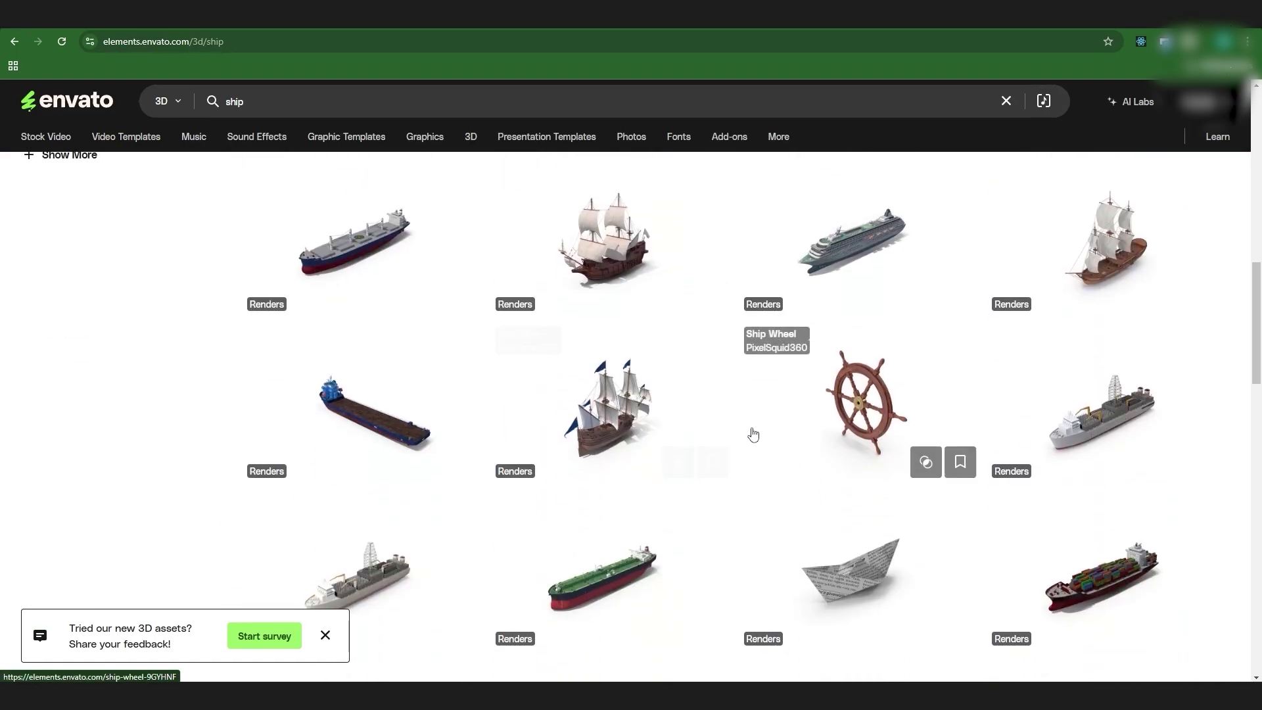
scroll(877, 493, "down", 1)
left_click(854, 552)
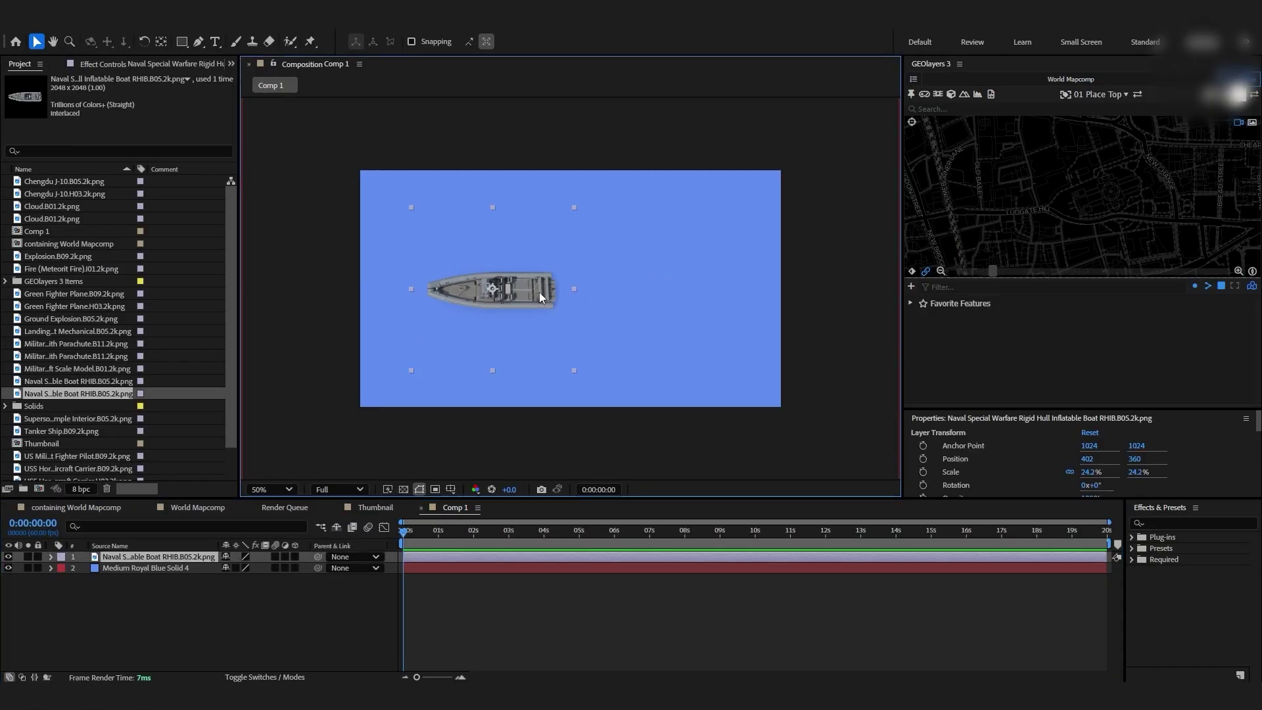
Move the boat further right in the Comp 1 frame.
left_click_drag(512, 290, 570, 289)
left_click(538, 609)
scroll(557, 329, "up", 2)
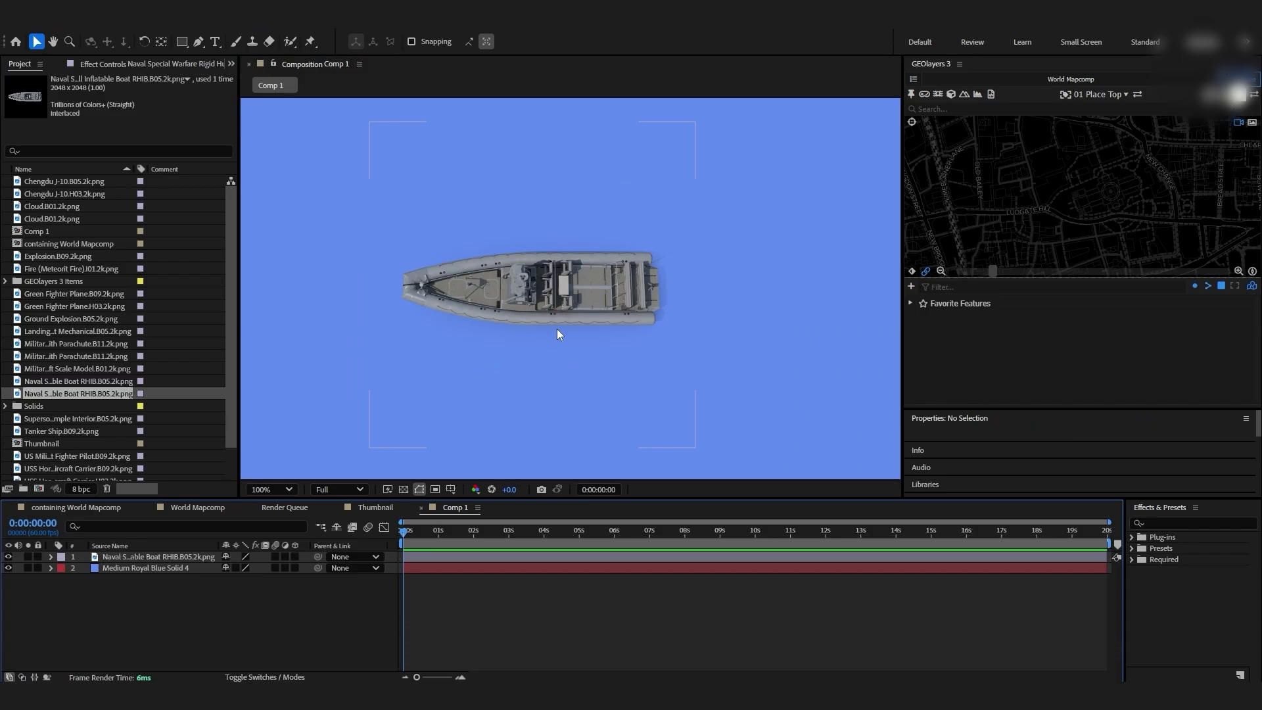
scroll(637, 322, "down", 2)
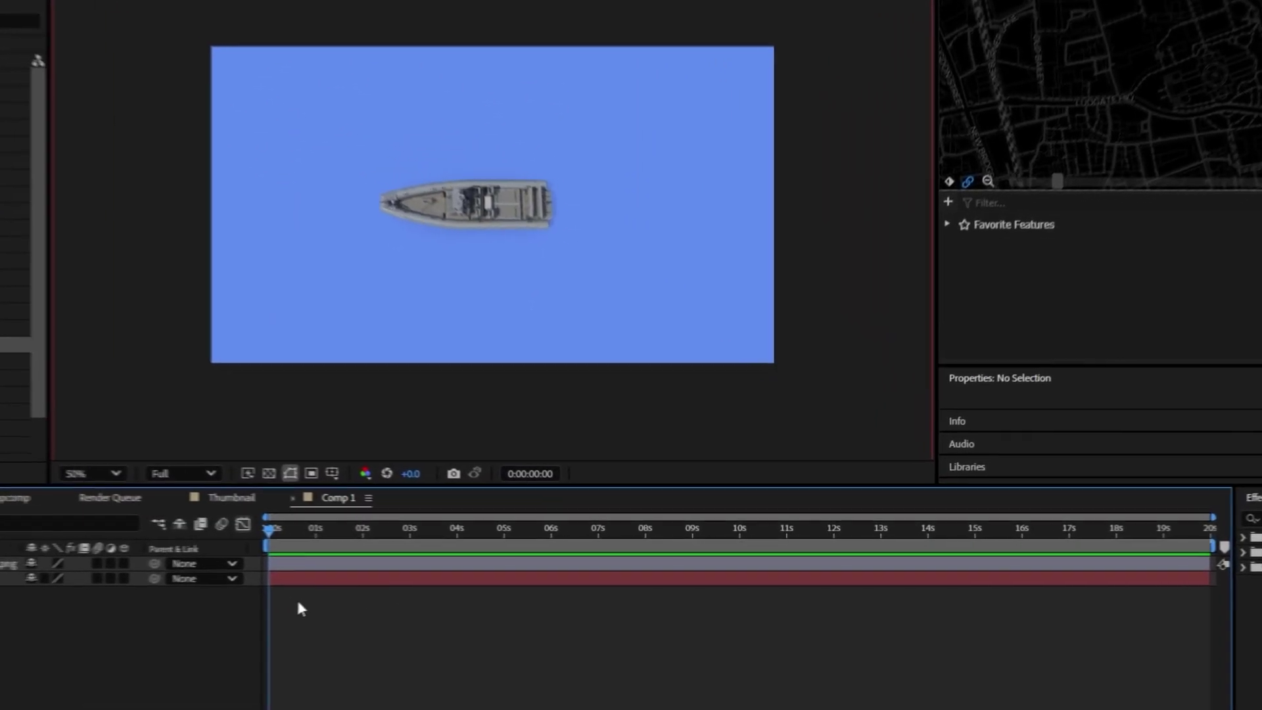
Add a new solid layer named Wake.
right_click(425, 586)
mouse_move(322, 387)
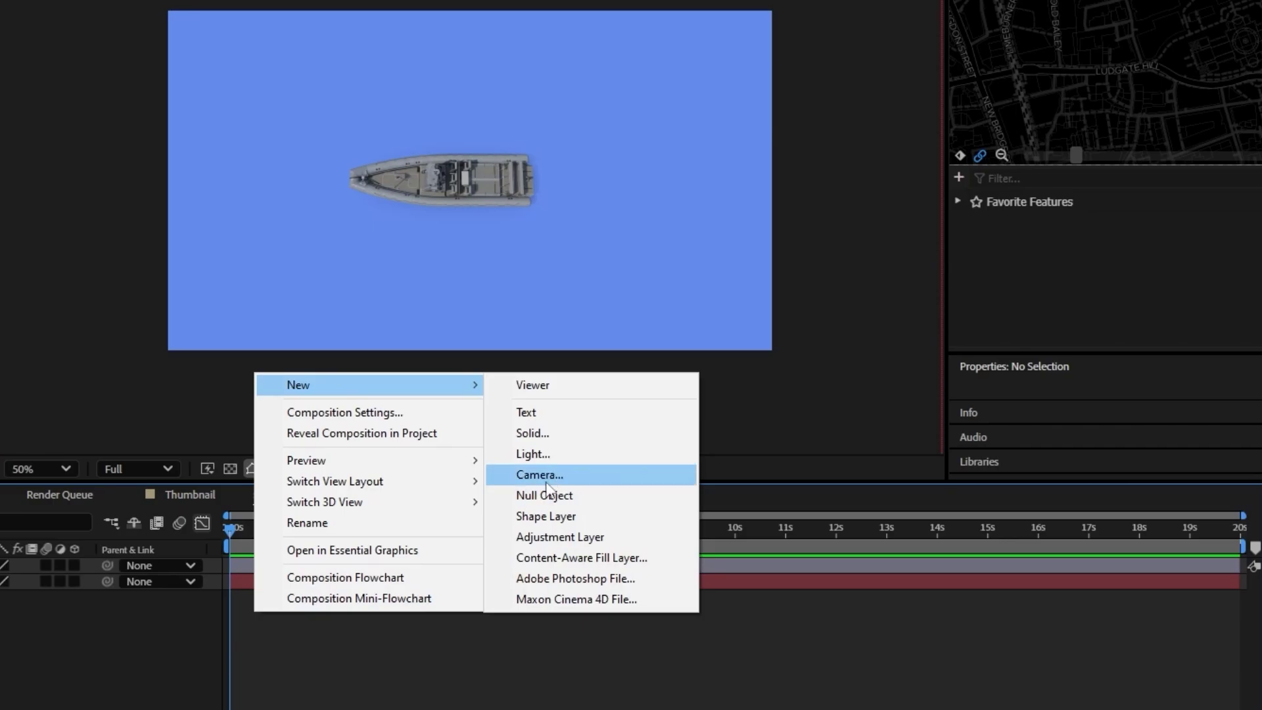
left_click(545, 435)
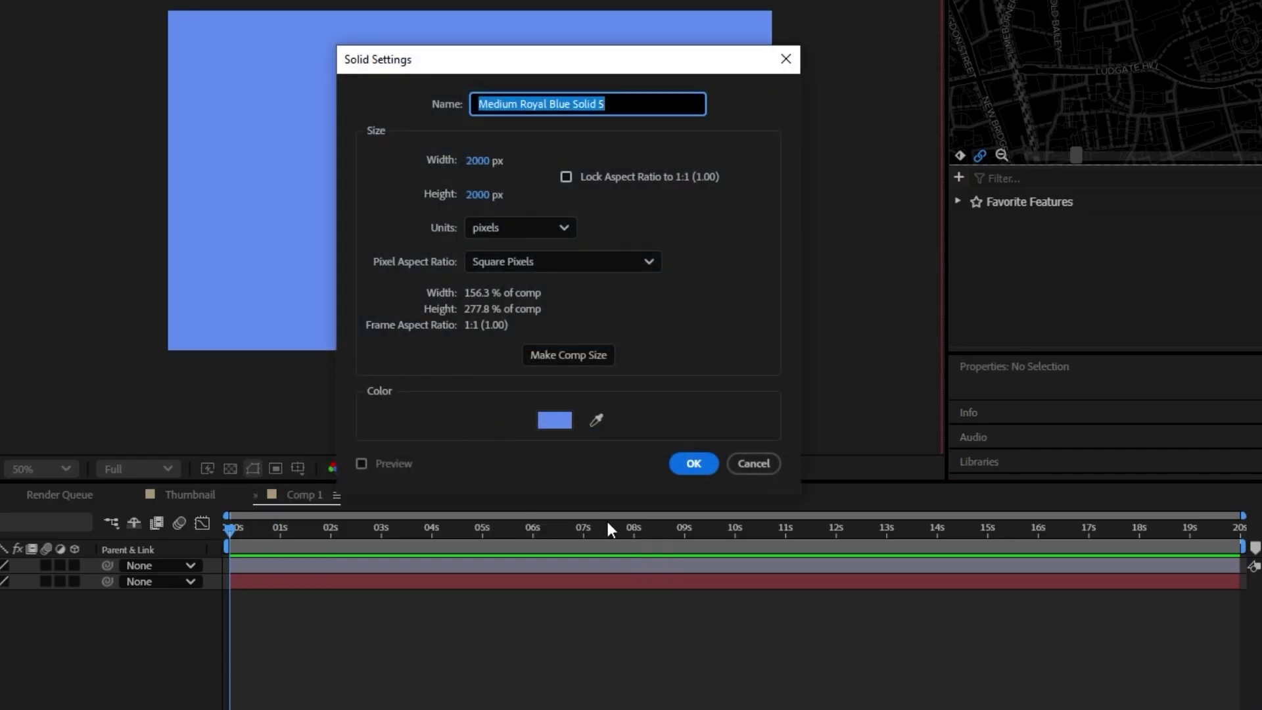
type("Wake")
key("Return")
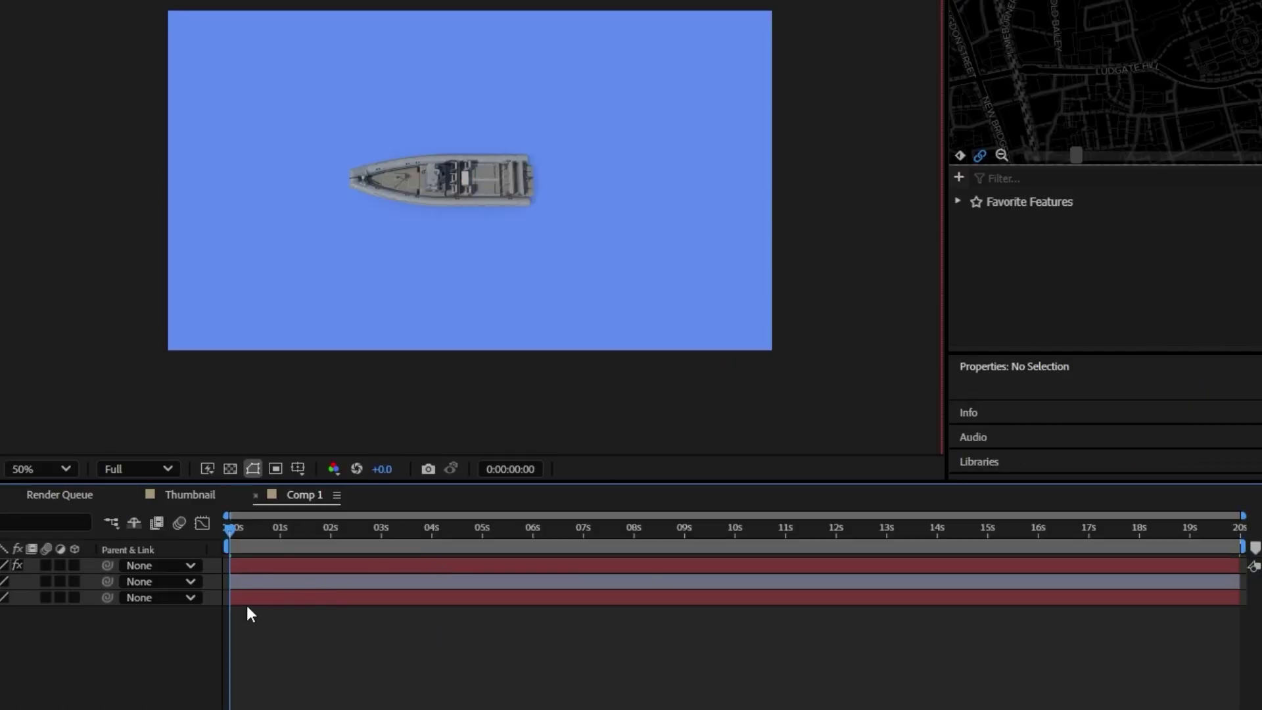
Advance time, solo the Wake layer, and expand its Physics and Particle settings.
left_click(269, 569)
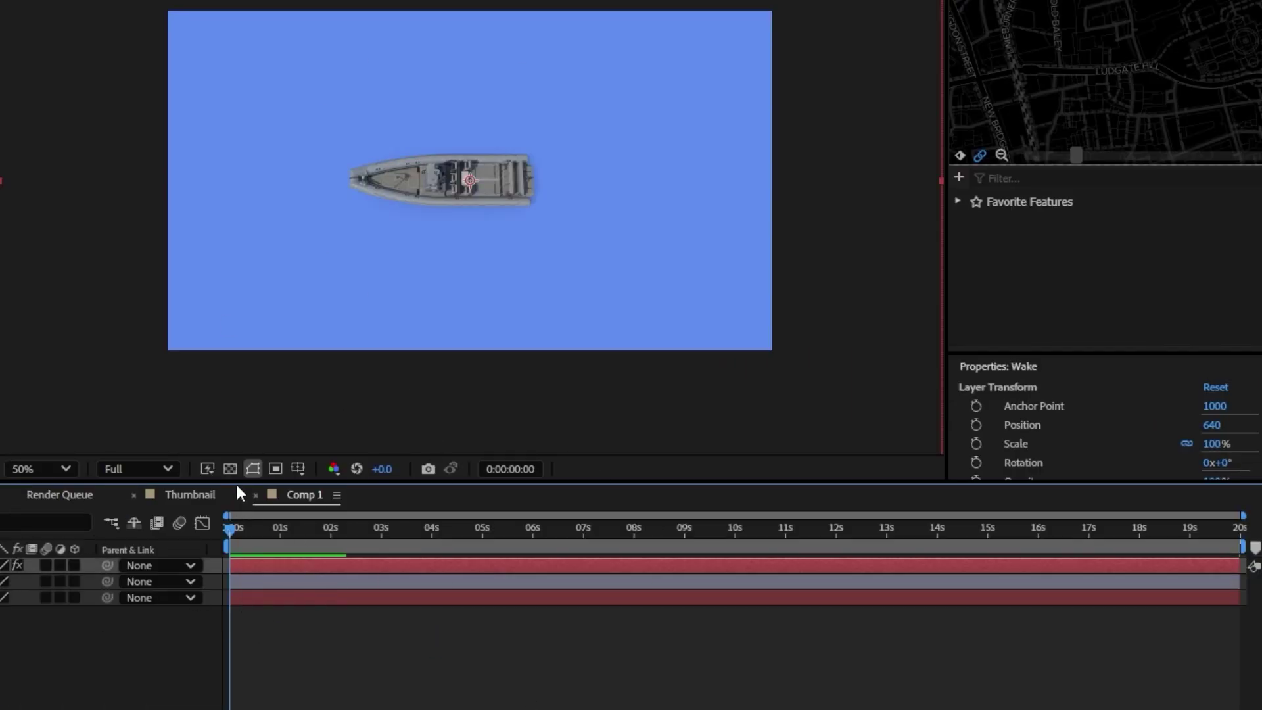
left_click_drag(235, 530, 274, 529)
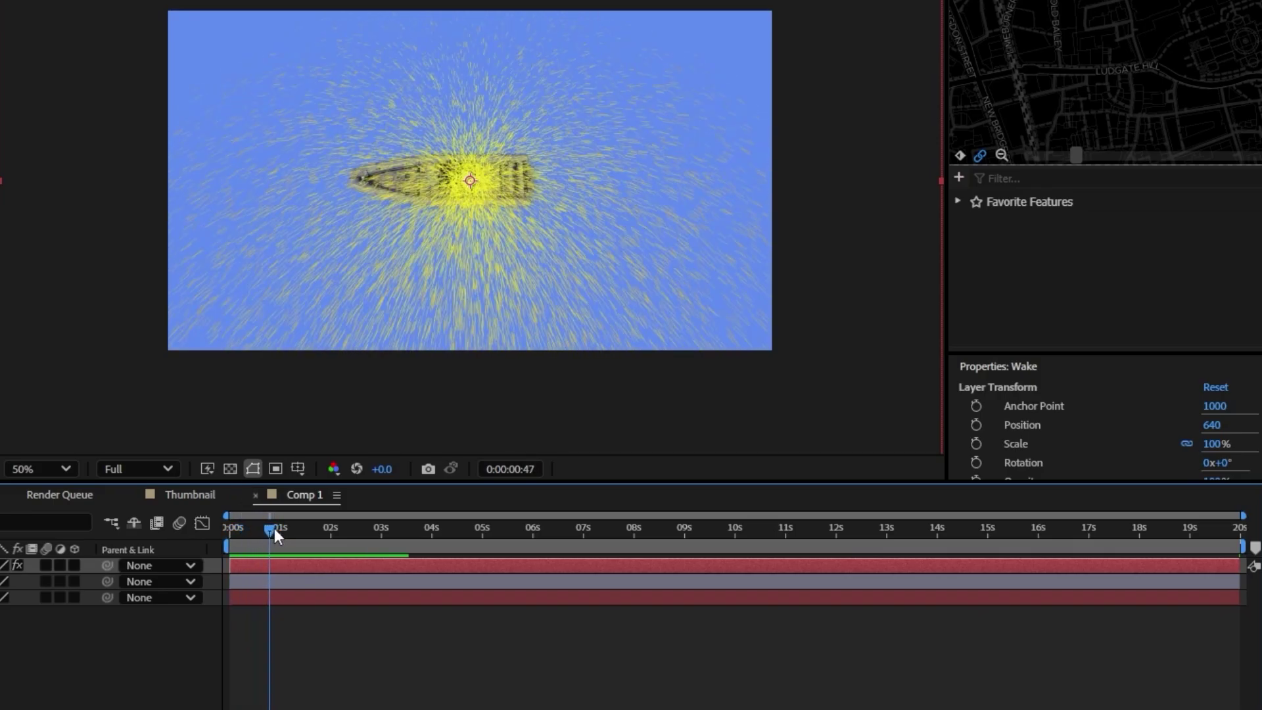
left_click(458, 610)
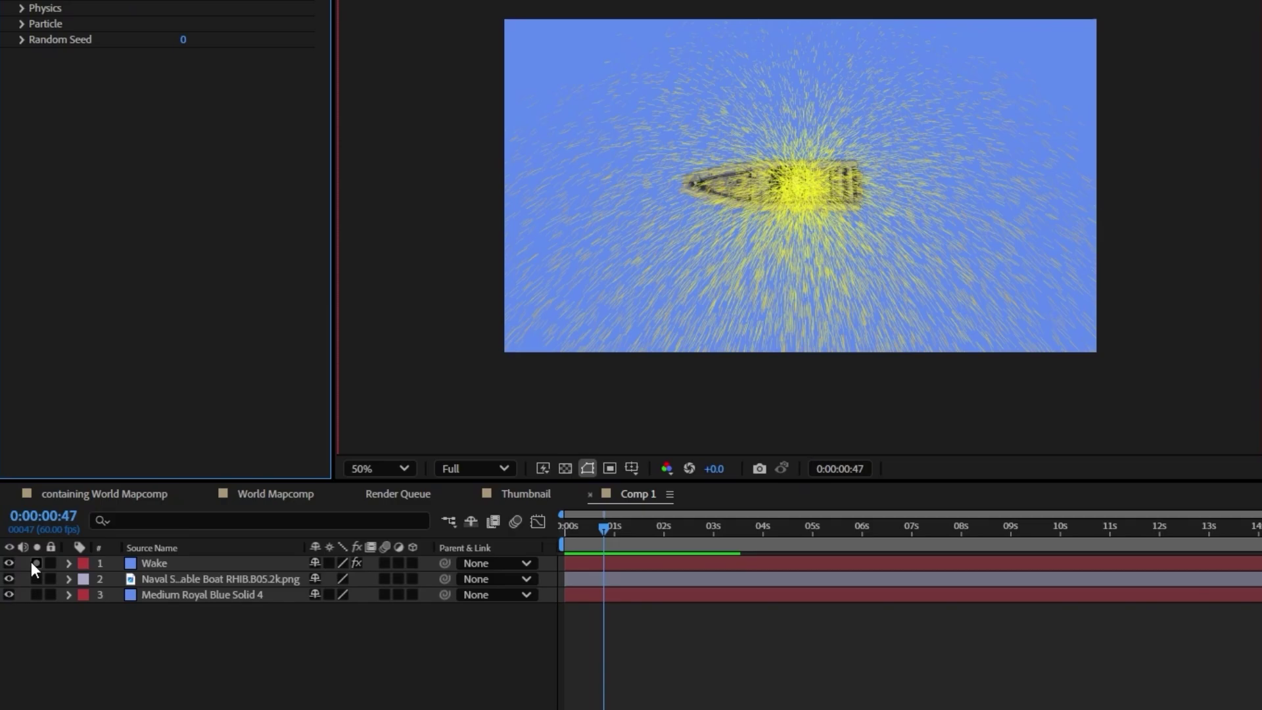
left_click(0, 565)
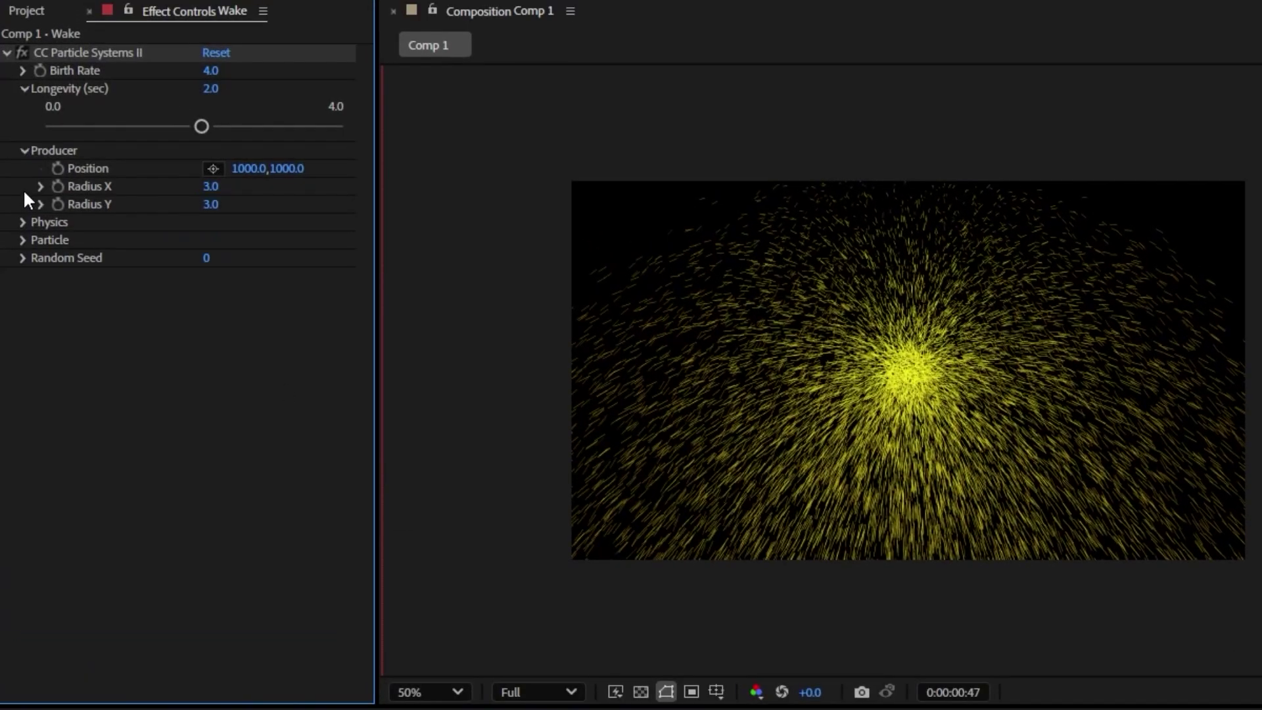
left_click(22, 223)
left_click(22, 365)
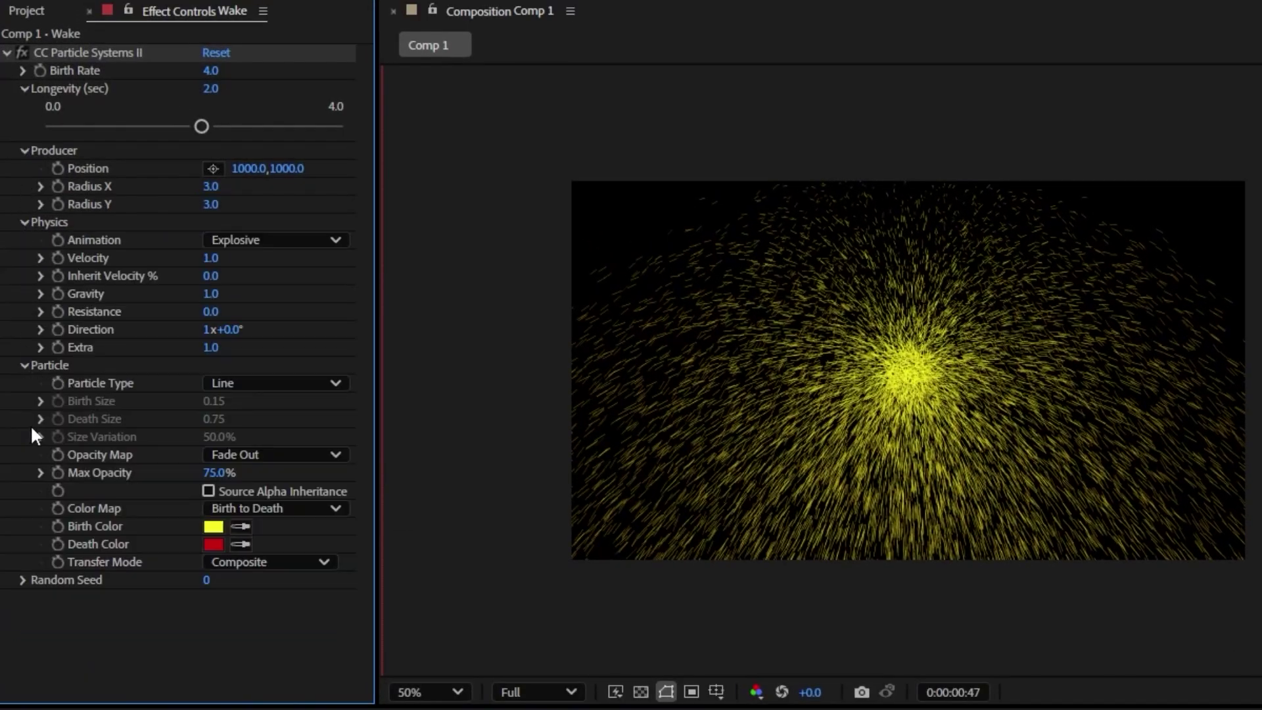
Make the Wake particles Faded Spheres and raise Birth Rate to 8.6.
left_click(20, 578)
left_click(268, 387)
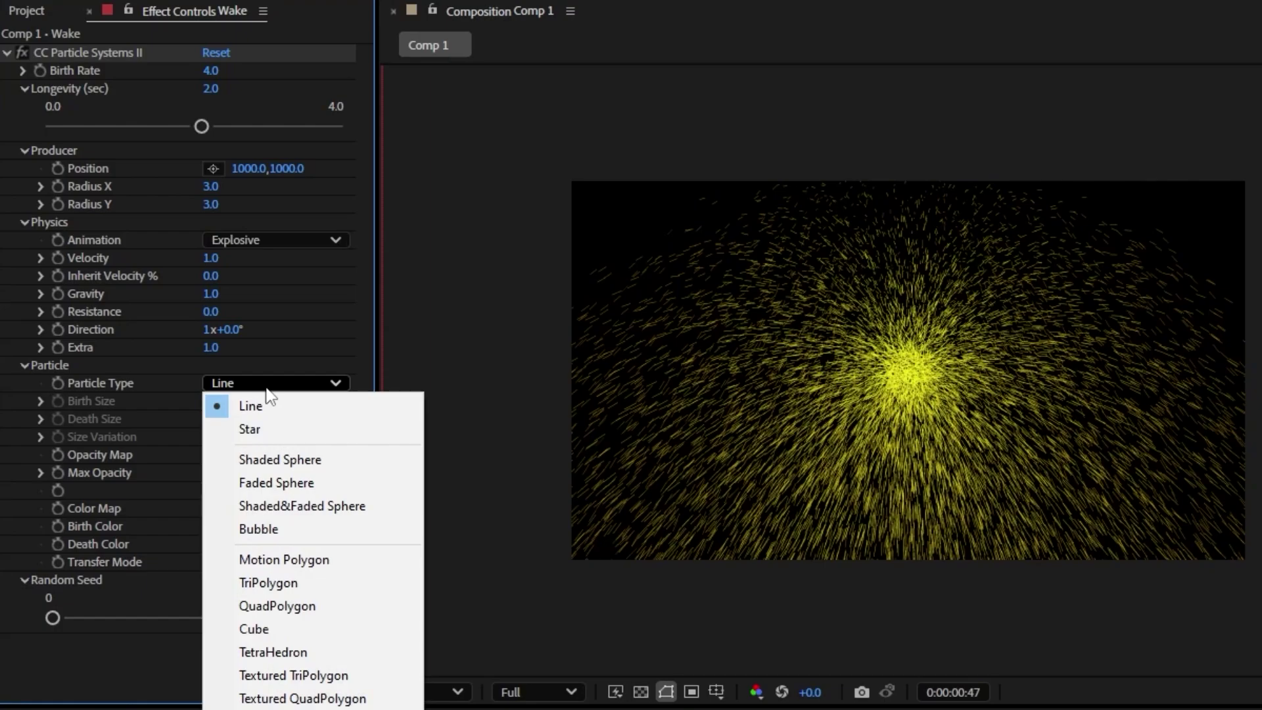
left_click(259, 485)
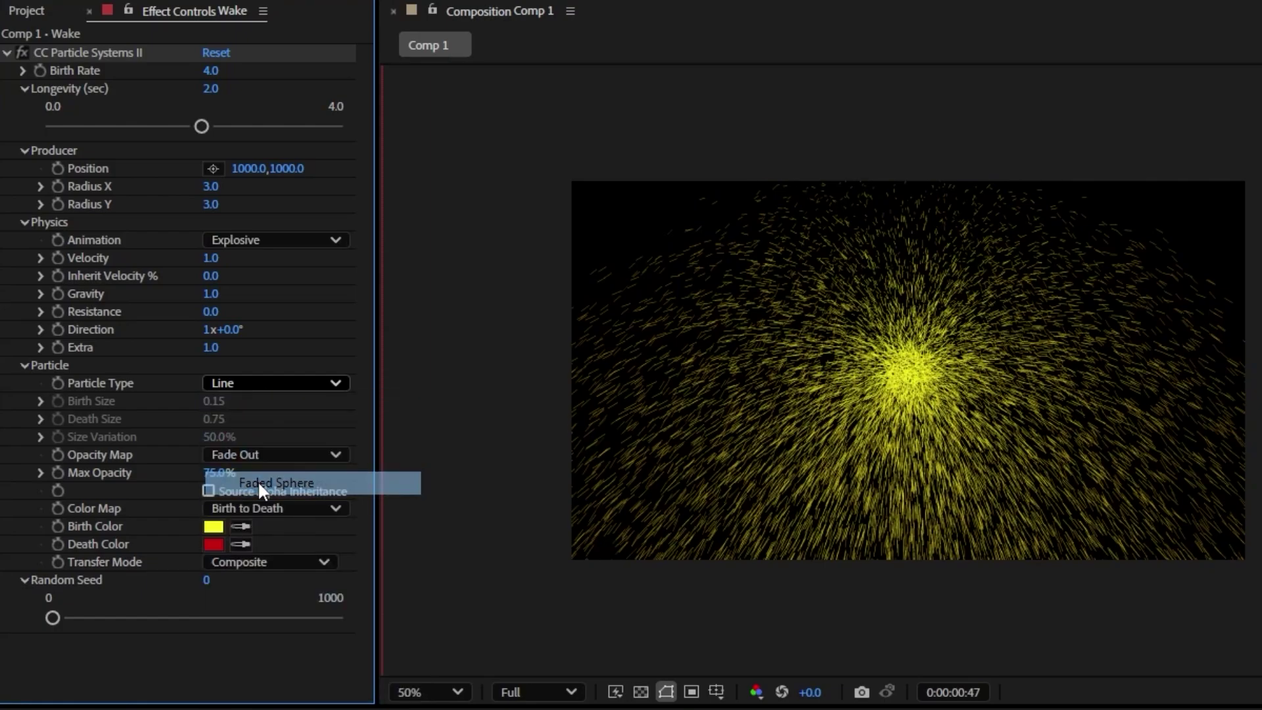
left_click(23, 69)
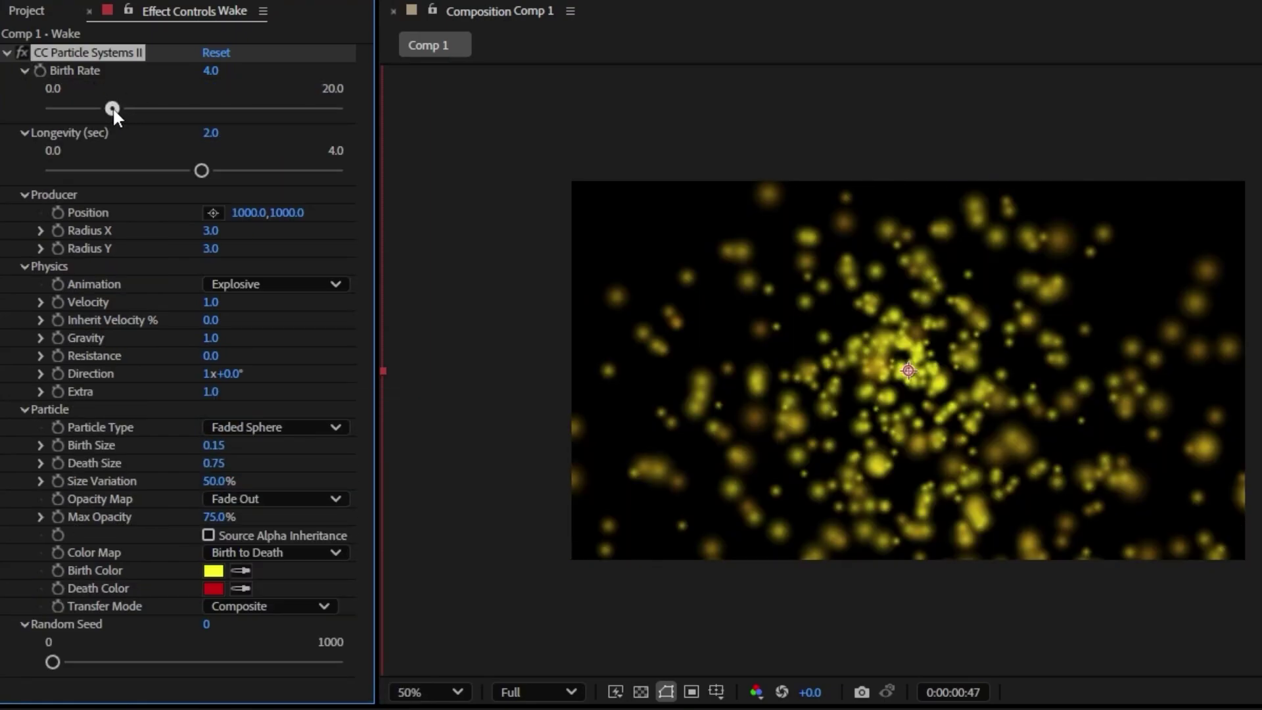
left_click_drag(112, 107, 181, 108)
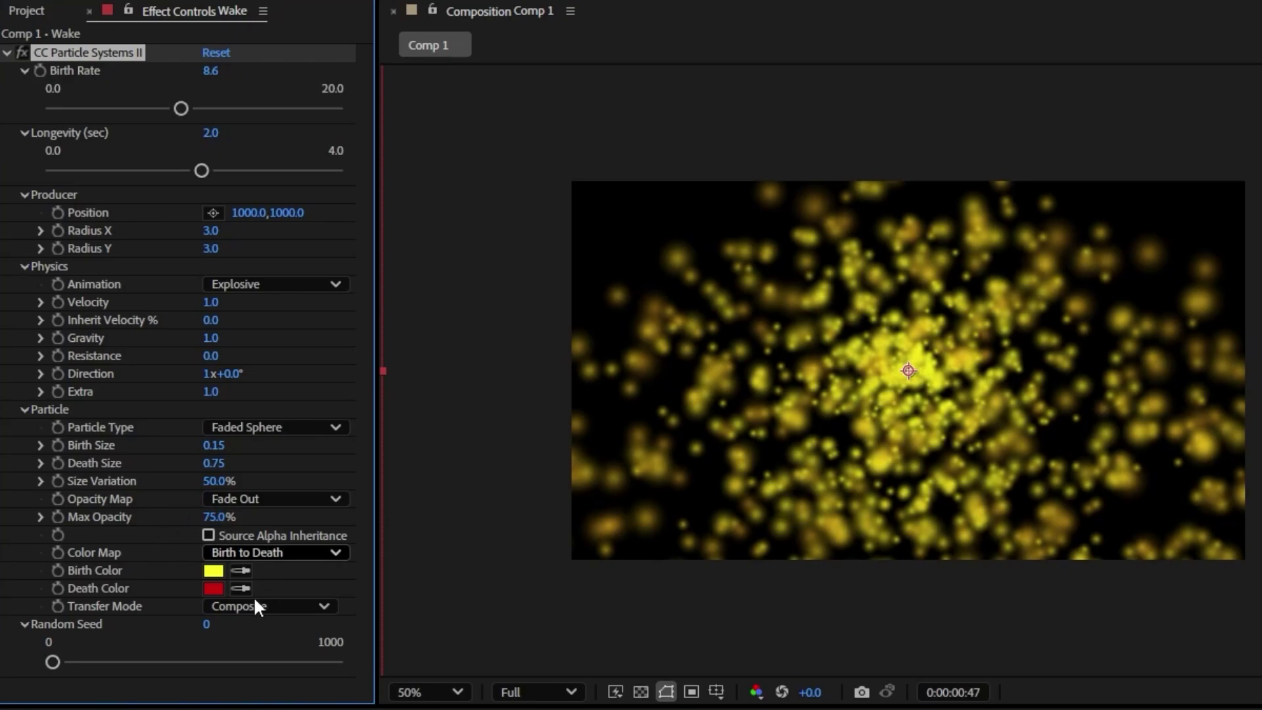
Give the particles a blue birth colour and the Fire animation style.
left_click(212, 570)
left_click(932, 548)
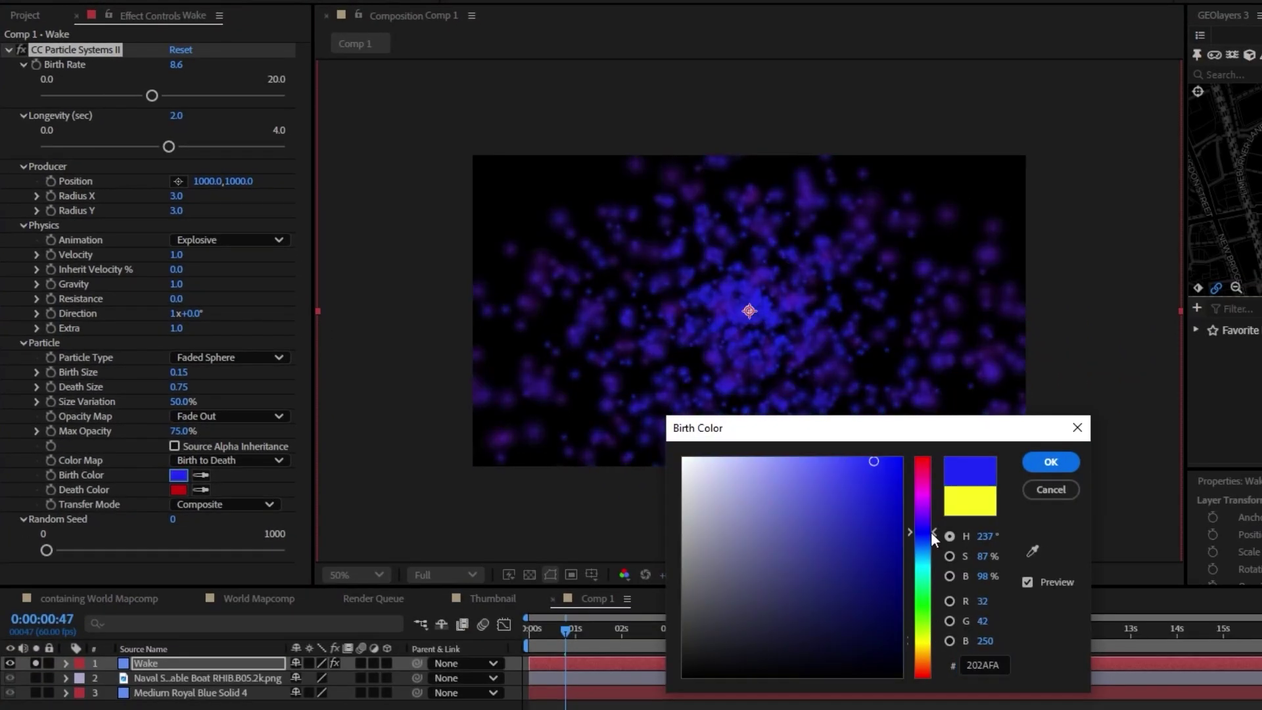
left_click_drag(932, 546, 929, 545)
left_click(1051, 462)
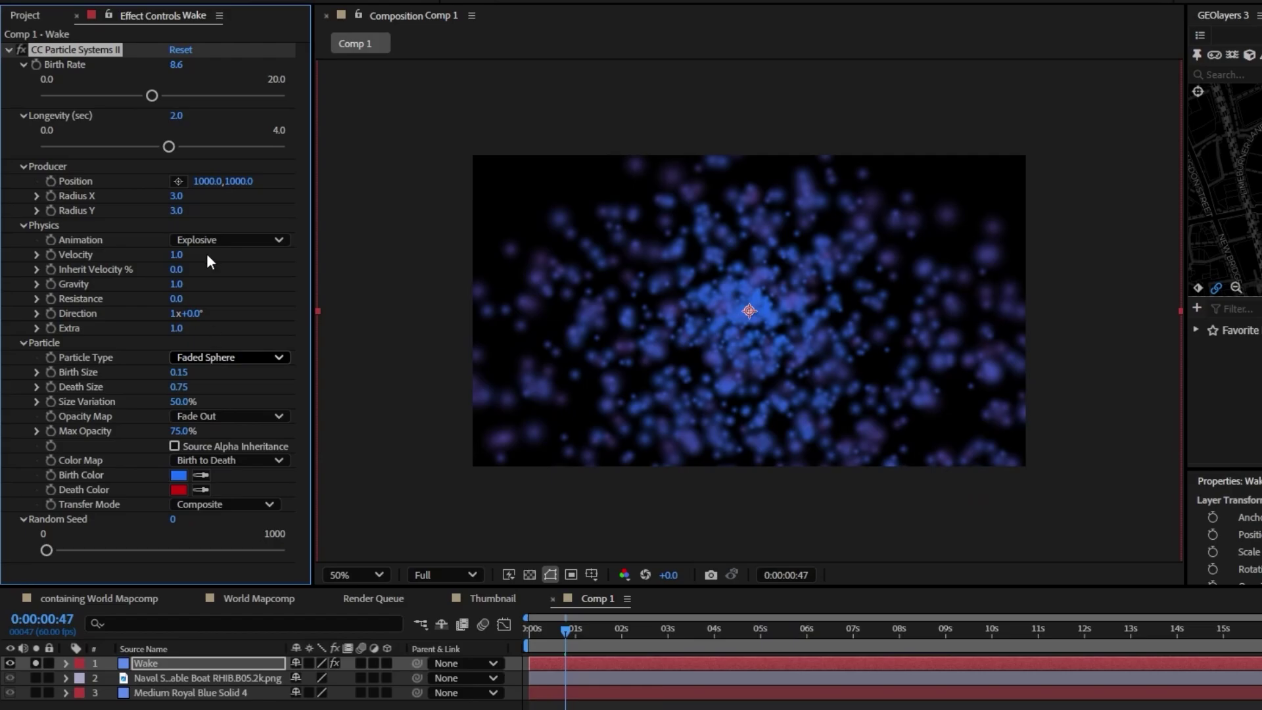
left_click(196, 239)
left_click(221, 356)
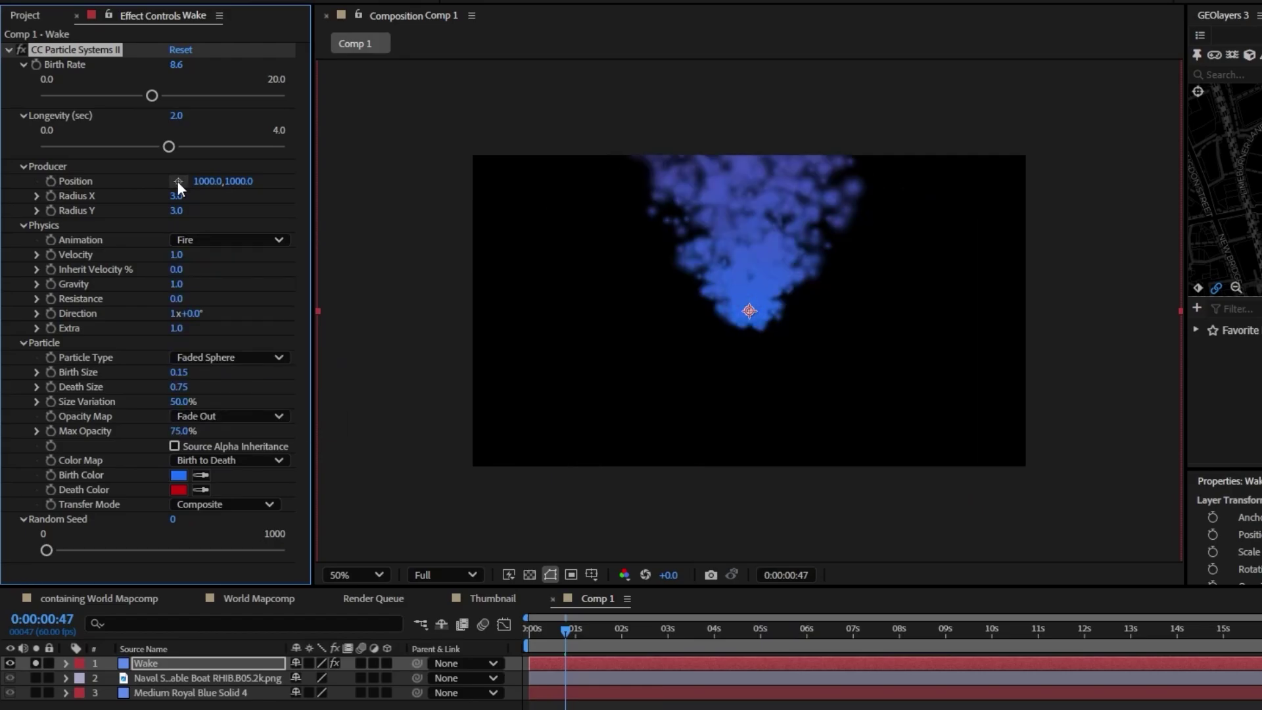
Place the emitter at 1022.0,1292.0 and set Death Color to white (FFFFFF).
left_click(178, 181)
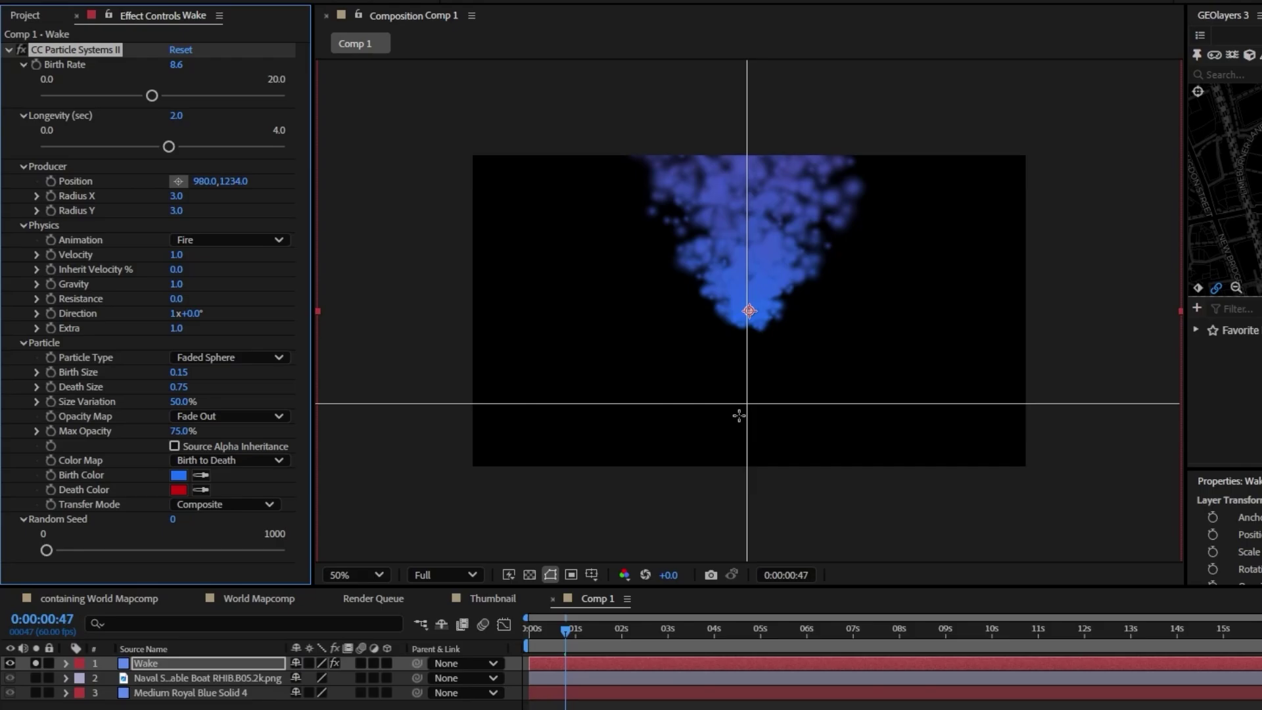
left_click(759, 436)
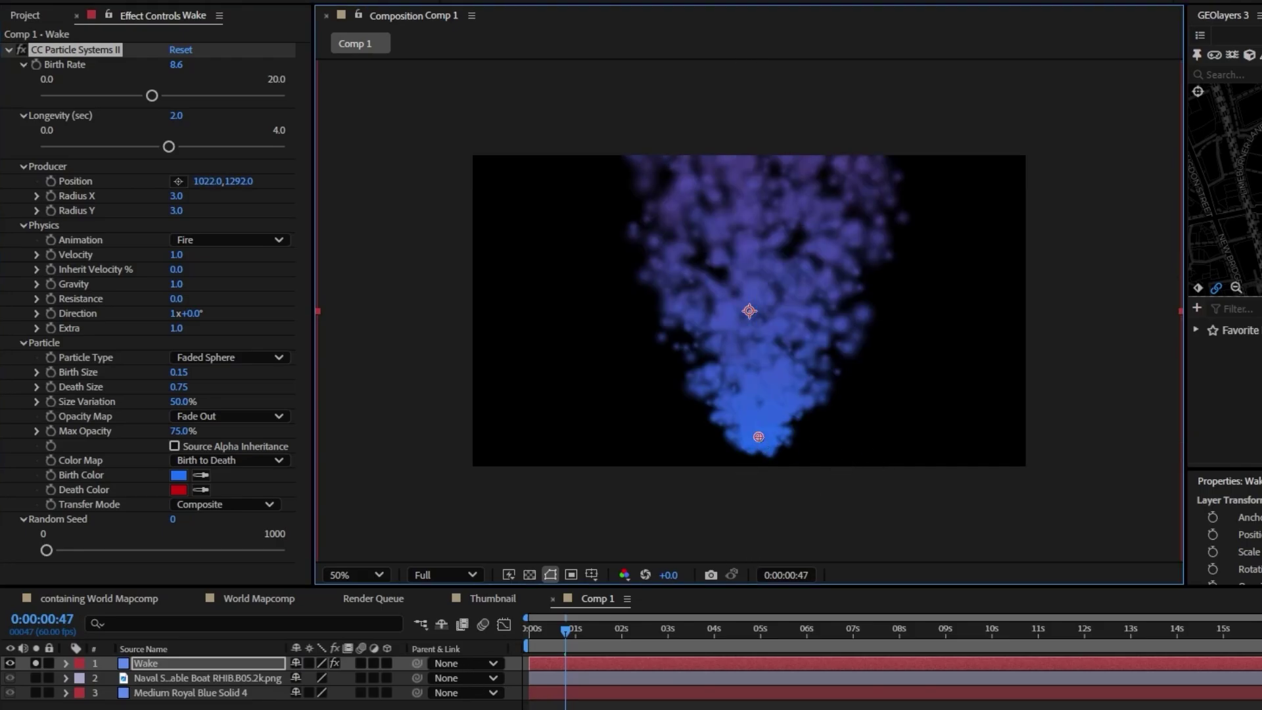
left_click(178, 489)
left_click_drag(799, 539, 592, 424)
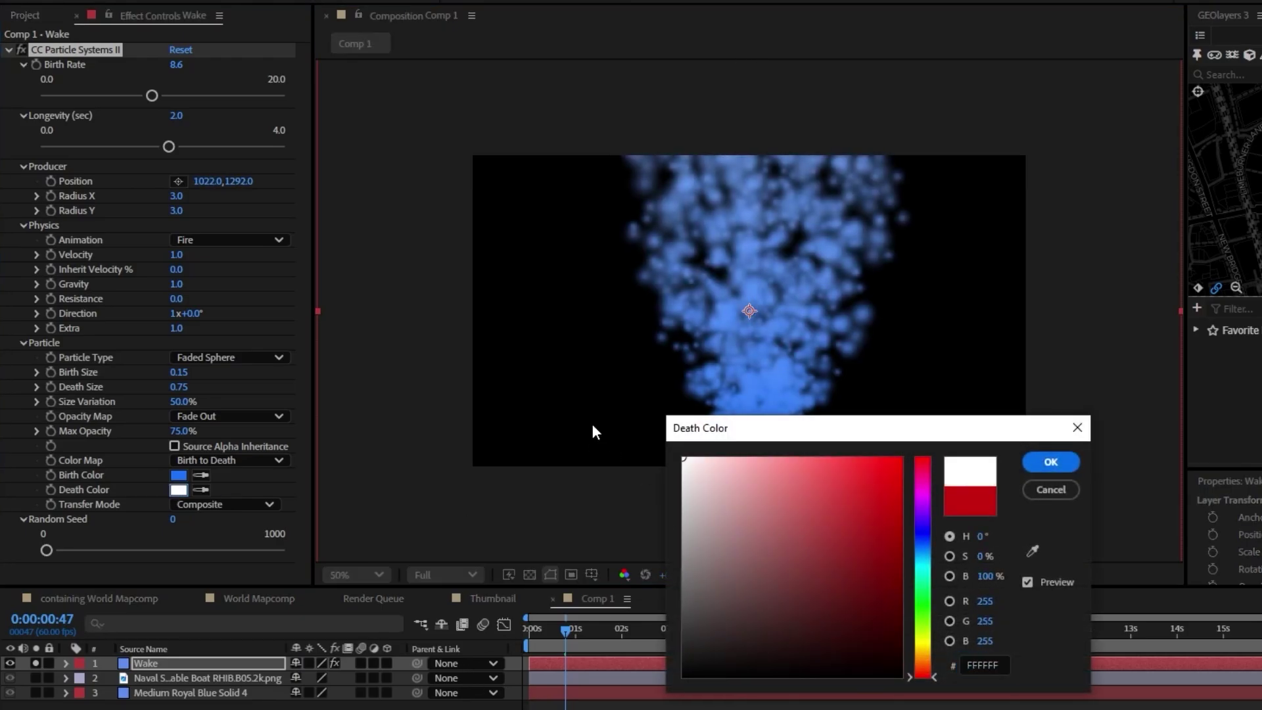
key("Return")
left_click(37, 195)
Unsolo the Wake layer and view the whole composition frame.
left_click(38, 246)
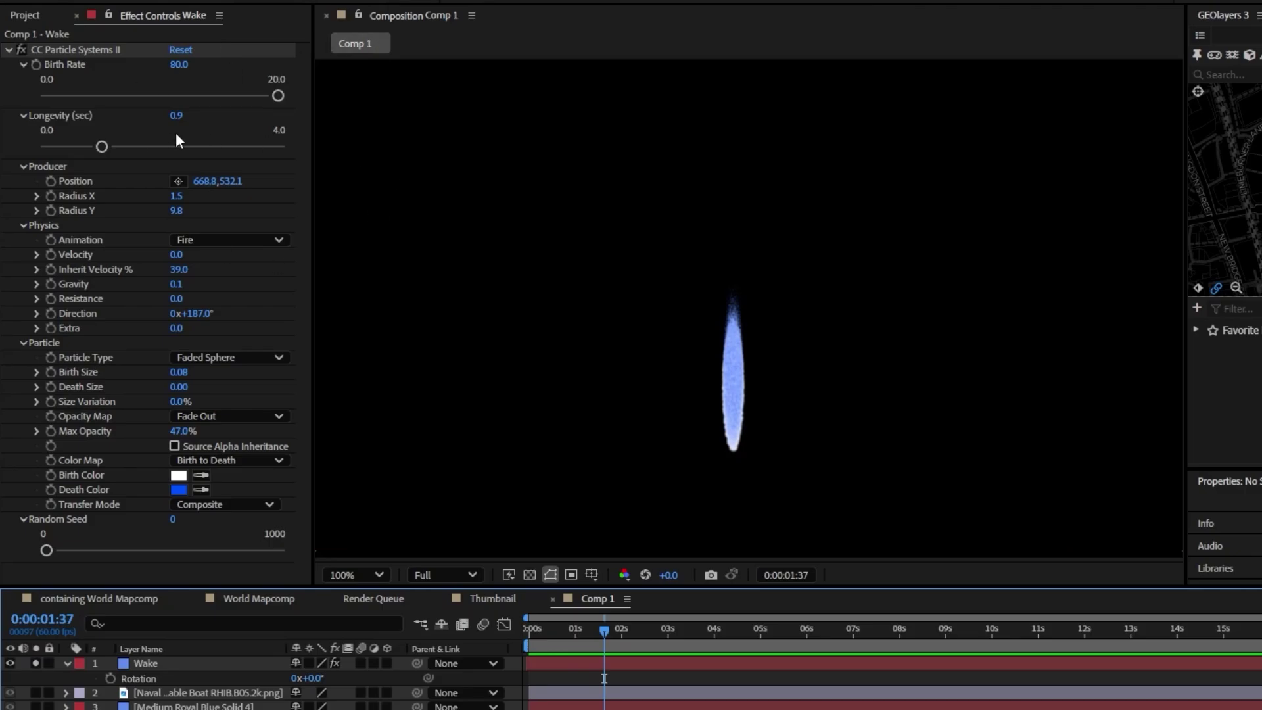
left_click(36, 664)
left_click(179, 665)
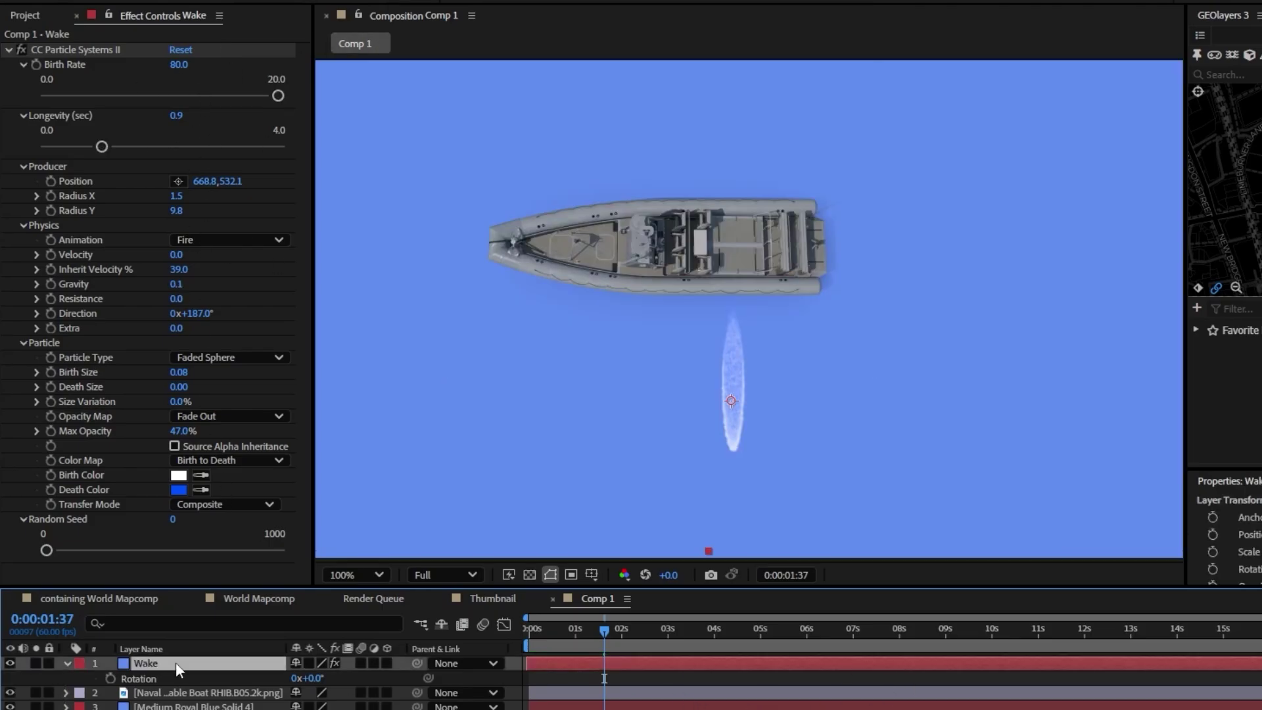
key("comma")
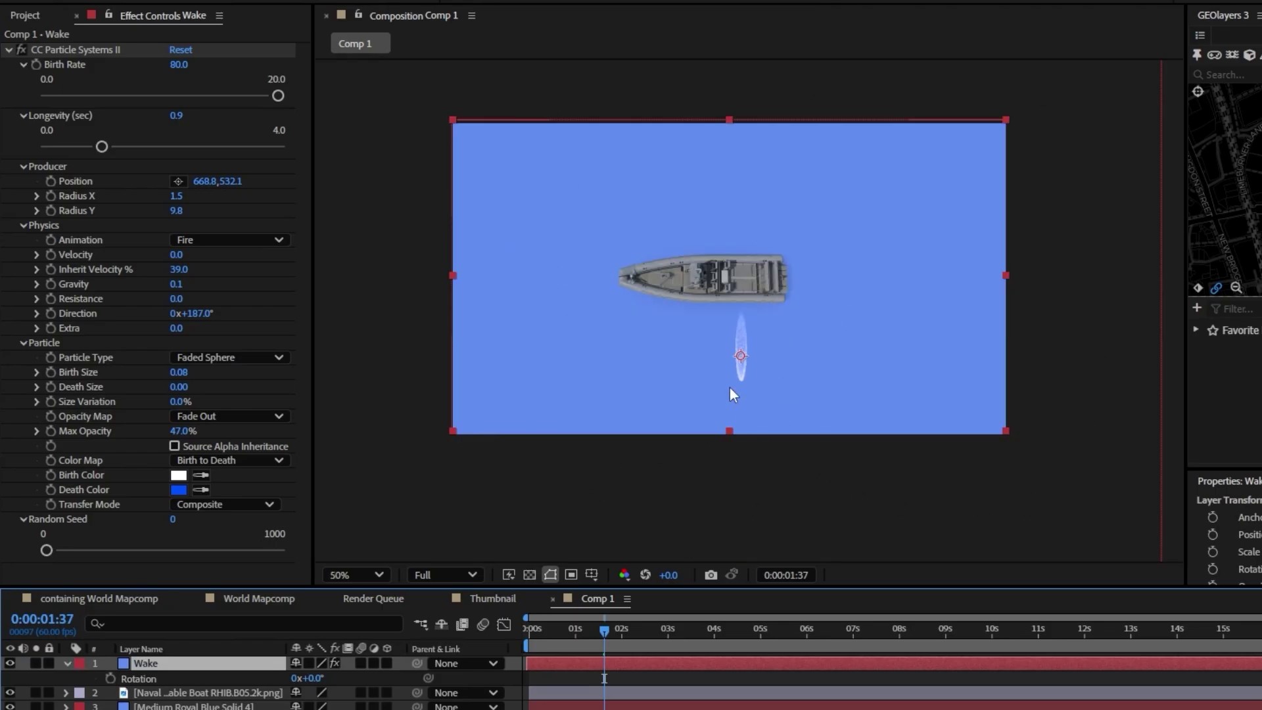
Raise Birth Rate and Longevity, widen Radius X to 5.3 and Y to 24.1.
left_click_drag(176, 210, 197, 210)
left_click_drag(178, 64, 204, 65)
left_click_drag(102, 147, 213, 147)
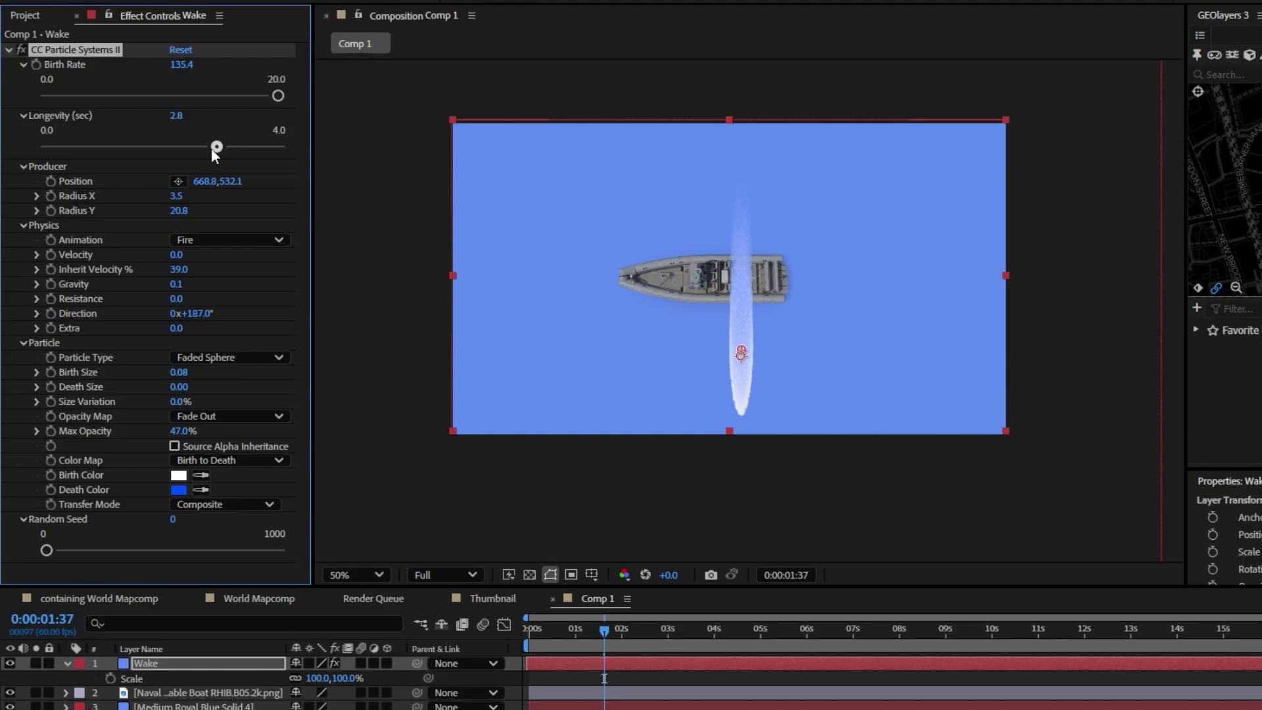
left_click_drag(176, 196, 191, 196)
key("s")
left_click_drag(36, 196, 36, 210)
left_click_drag(176, 196, 188, 195)
Rotate the Wake layer to 90°.
key("F2")
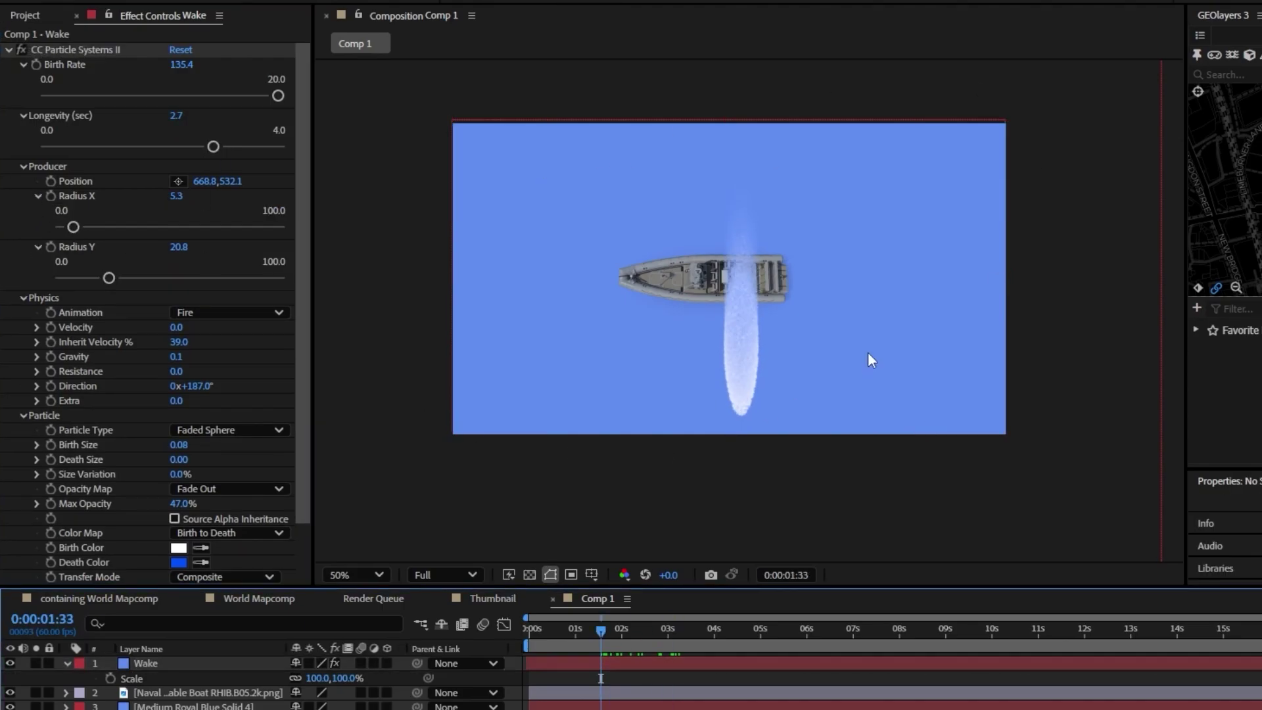
left_click(739, 381)
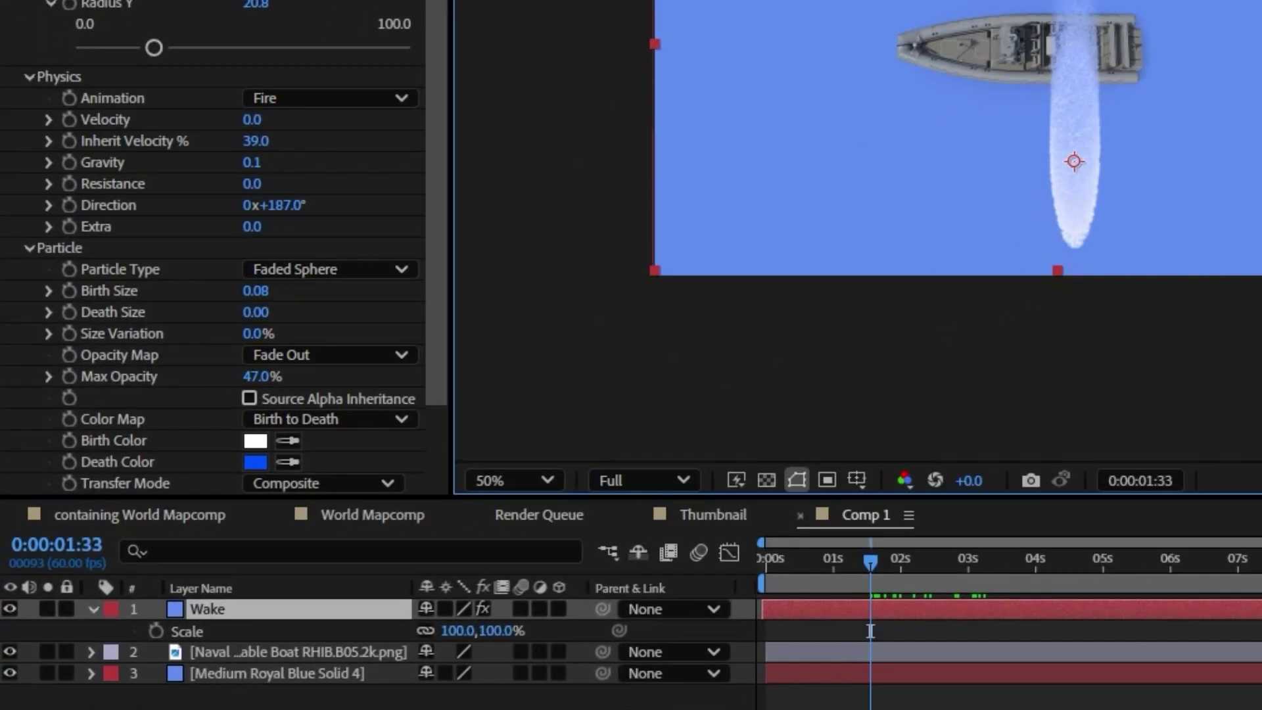
key("r")
left_click(452, 631)
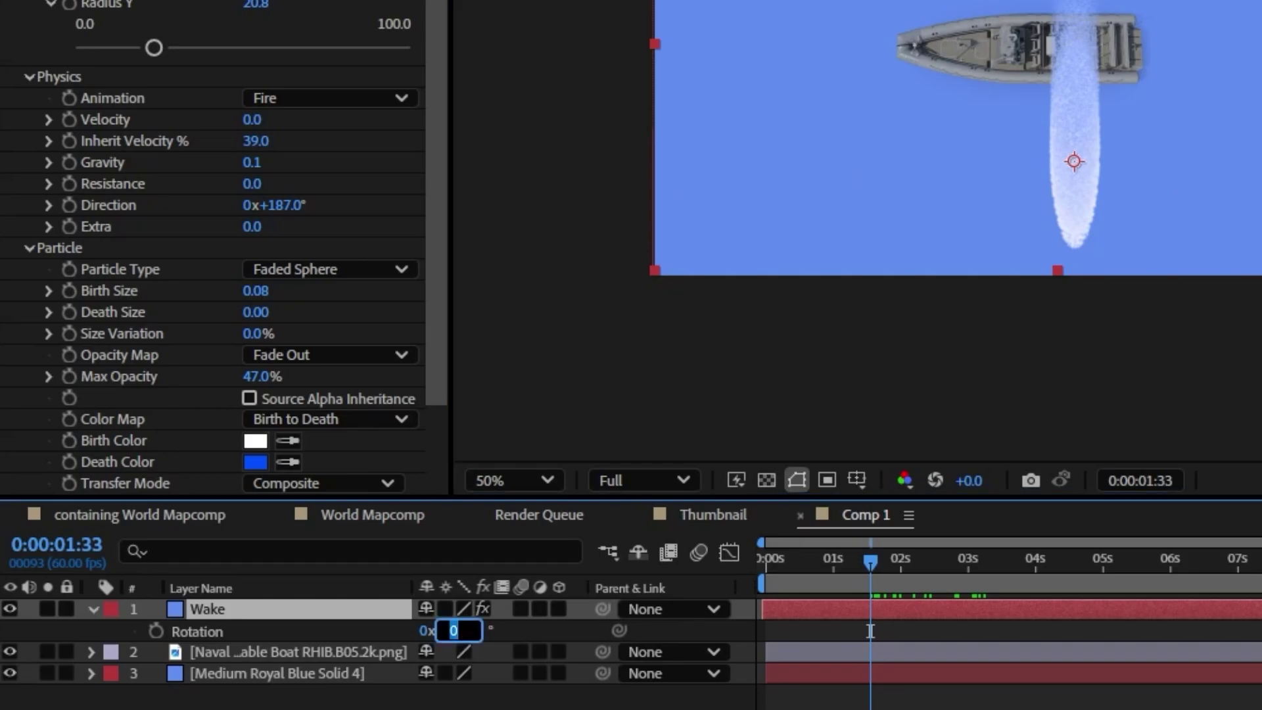
type("90")
key("Return")
Move and stretch the wake along the stern, placing it beneath the boat.
left_click_drag(1098, 160, 992, 46)
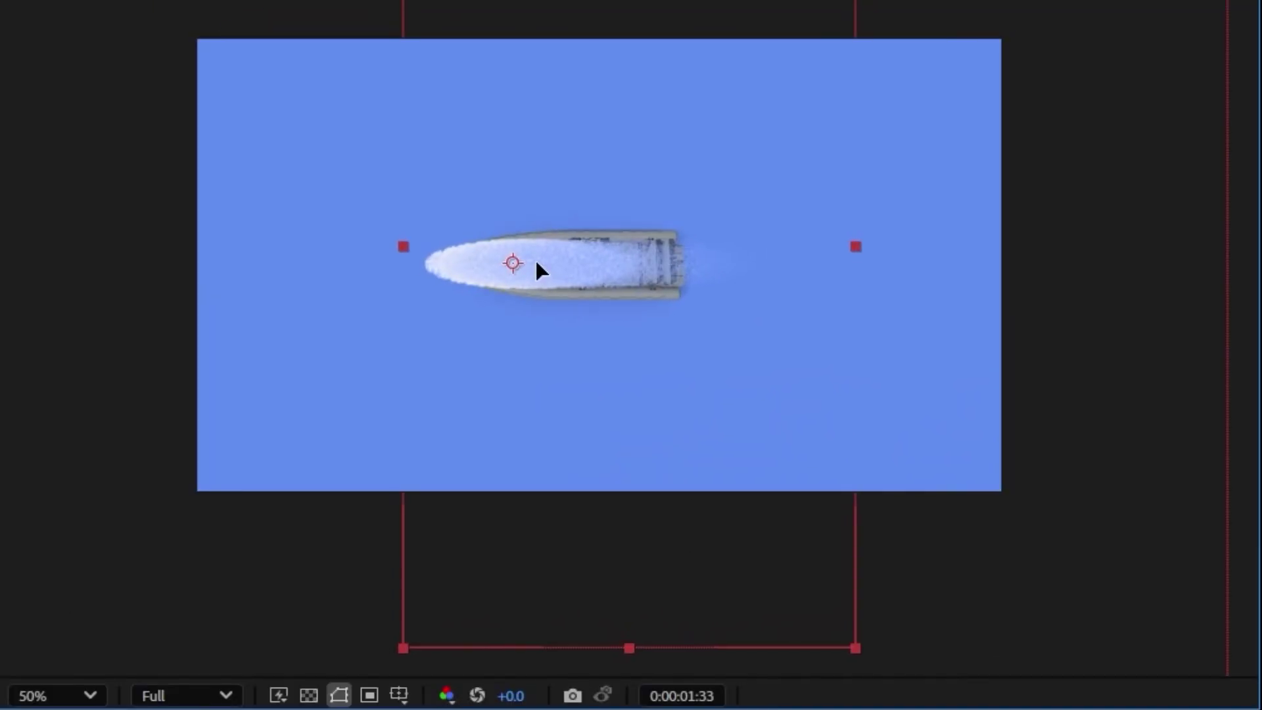
left_click_drag(853, 246, 1027, 239)
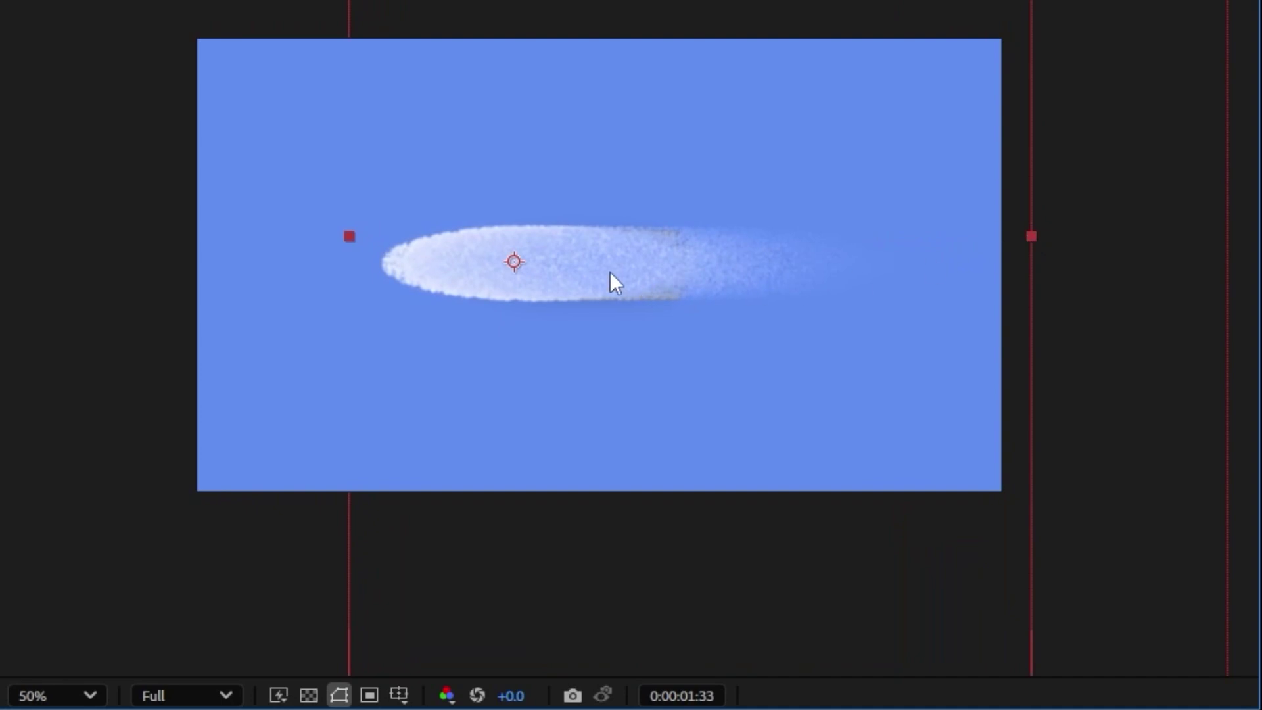
left_click_drag(610, 273, 617, 274)
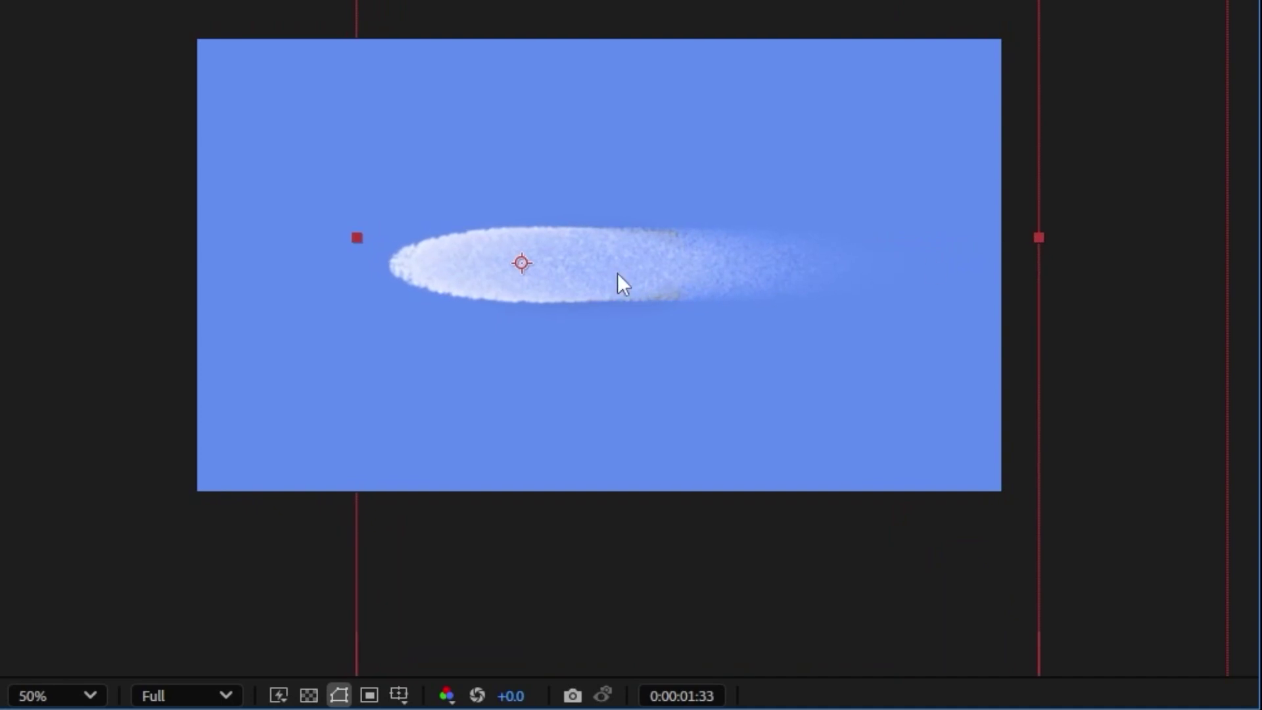
key("ctrl+[")
left_click_drag(414, 267, 445, 266)
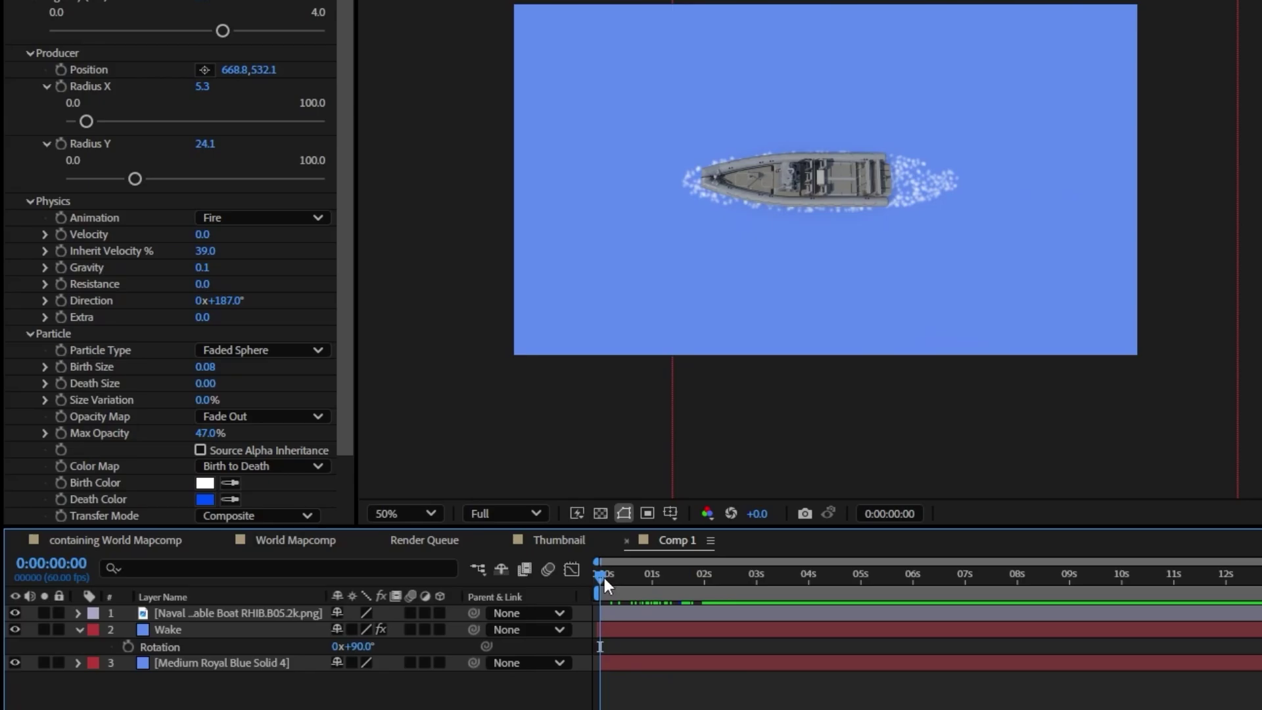
Split the Wake layer at 1:35, delete the earlier part, and start Wake 2 at 0s.
left_click_drag(602, 578, 685, 574)
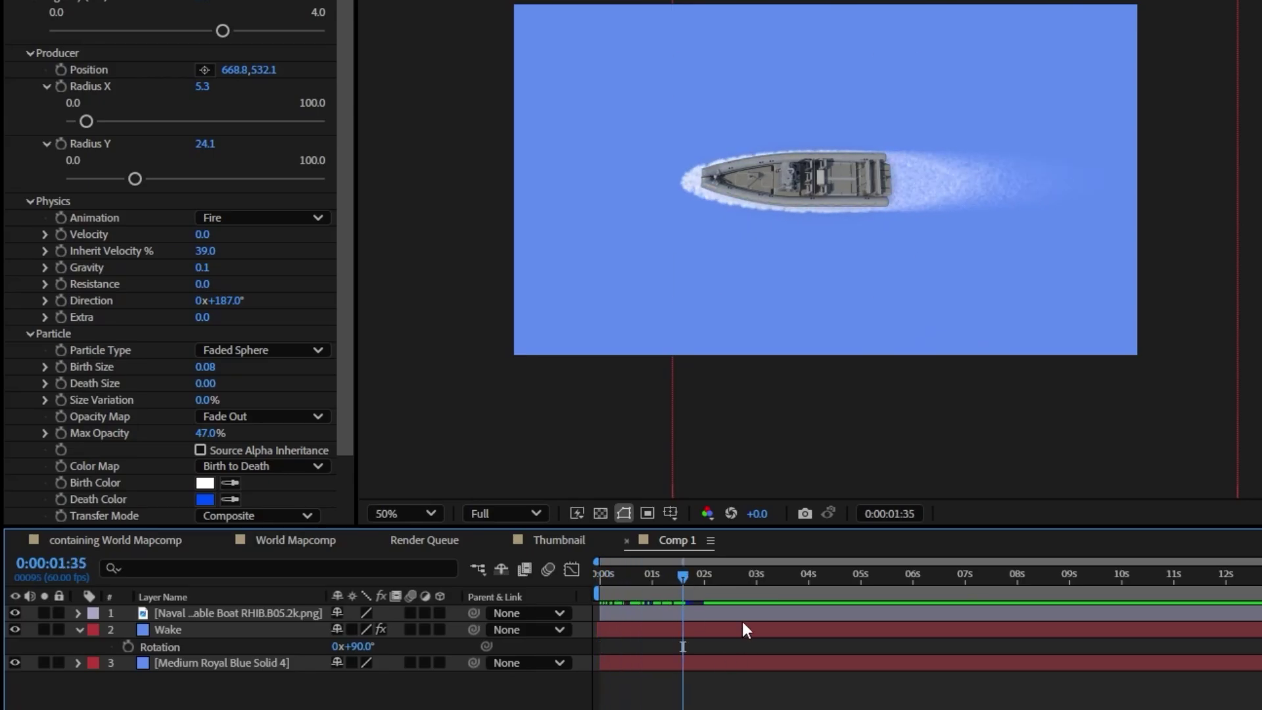
left_click(685, 614)
left_click(662, 630)
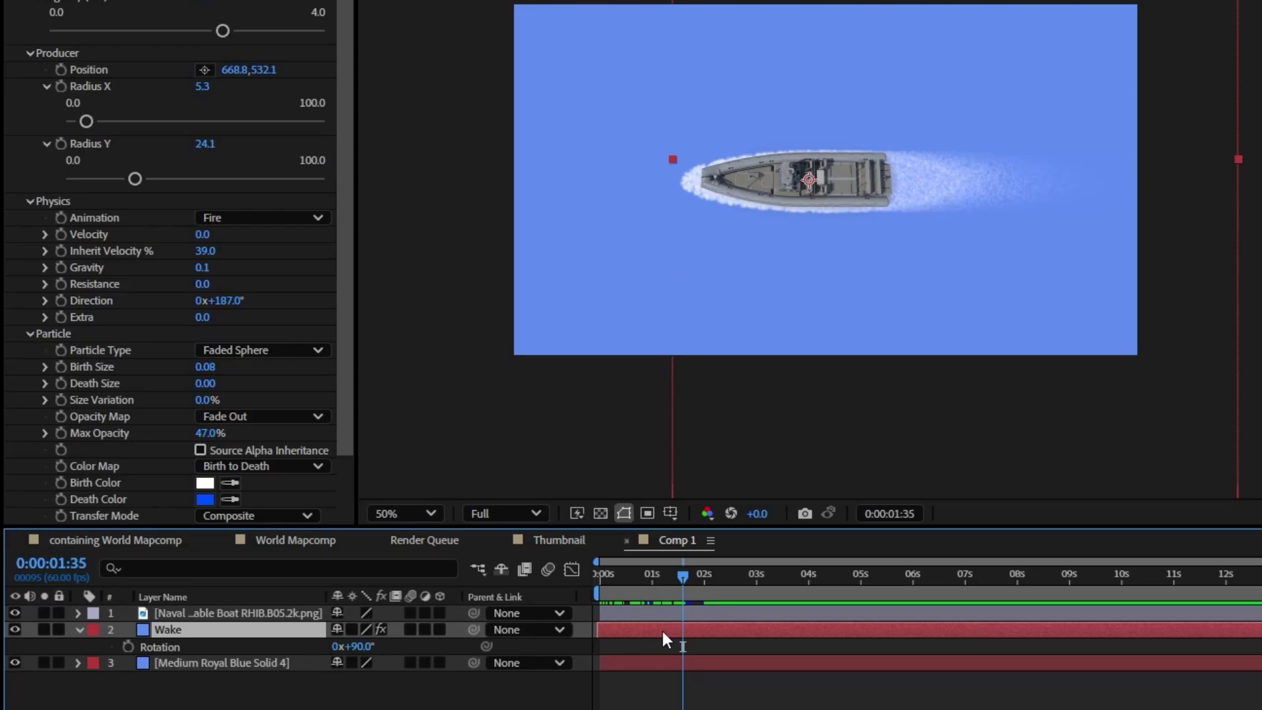
key("ctrl+shift+d")
left_click(653, 645)
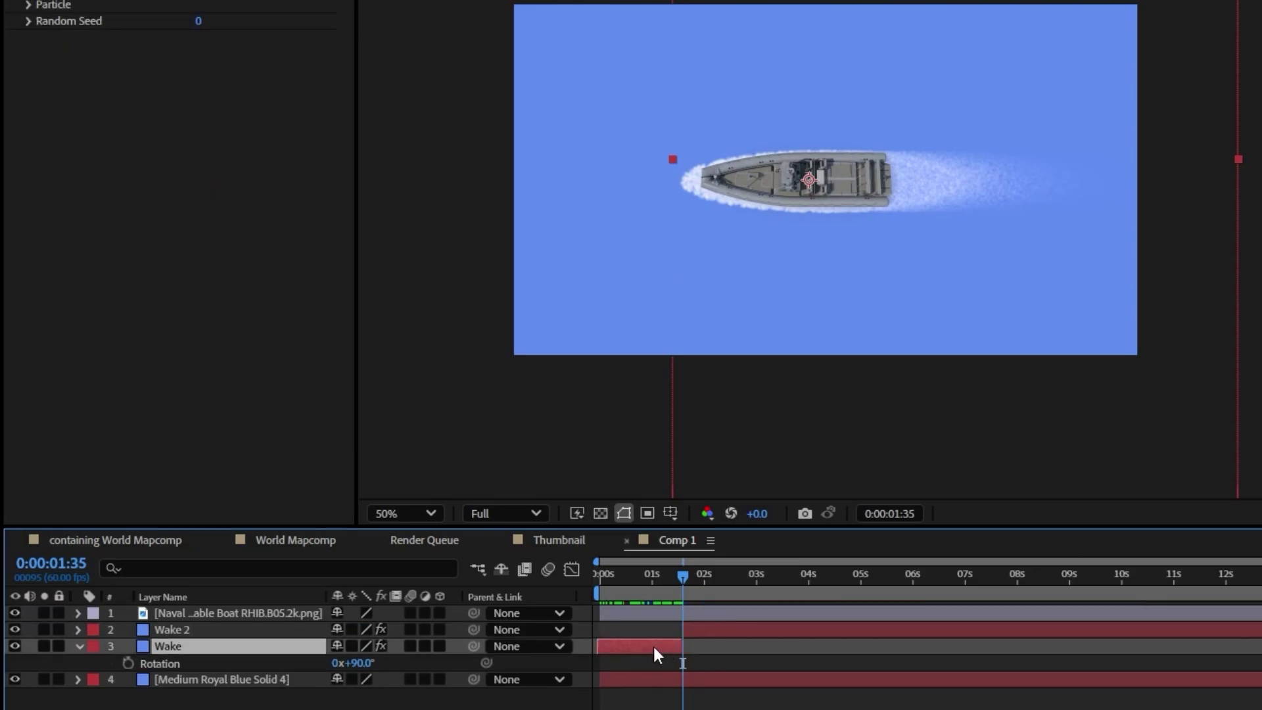
key("Delete")
left_click_drag(695, 628, 628, 633)
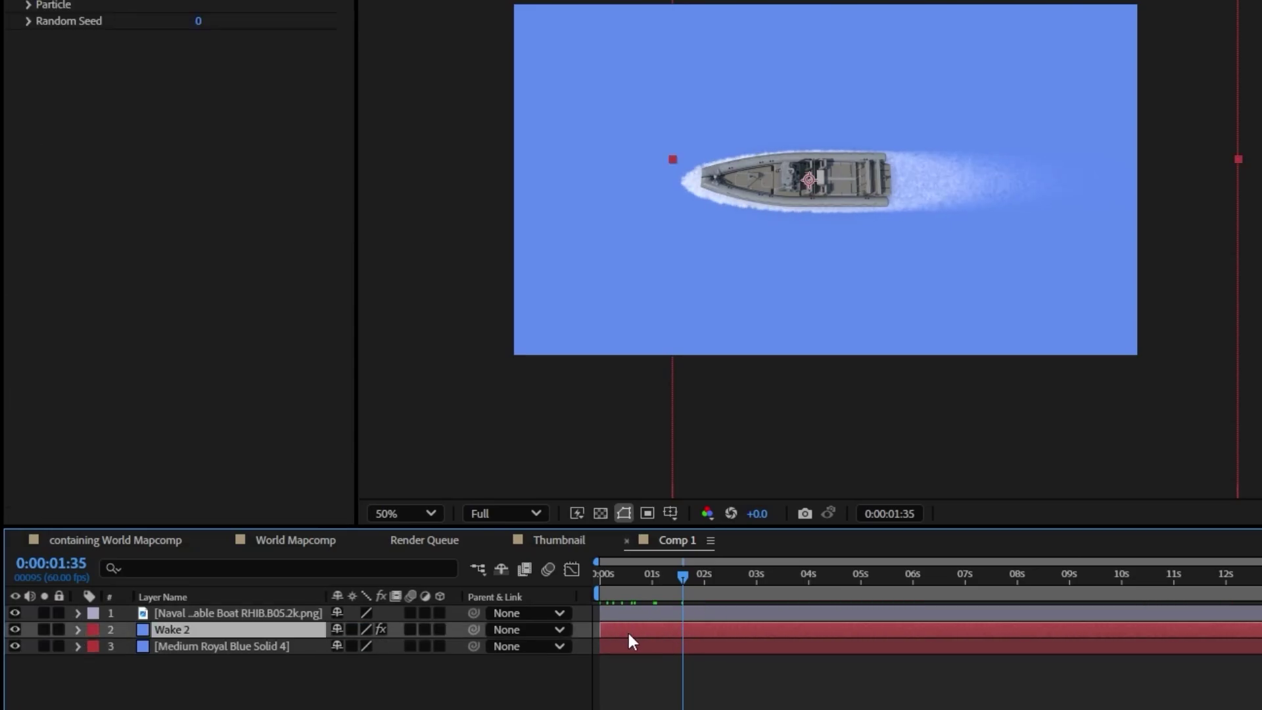
left_click_drag(682, 574, 598, 593)
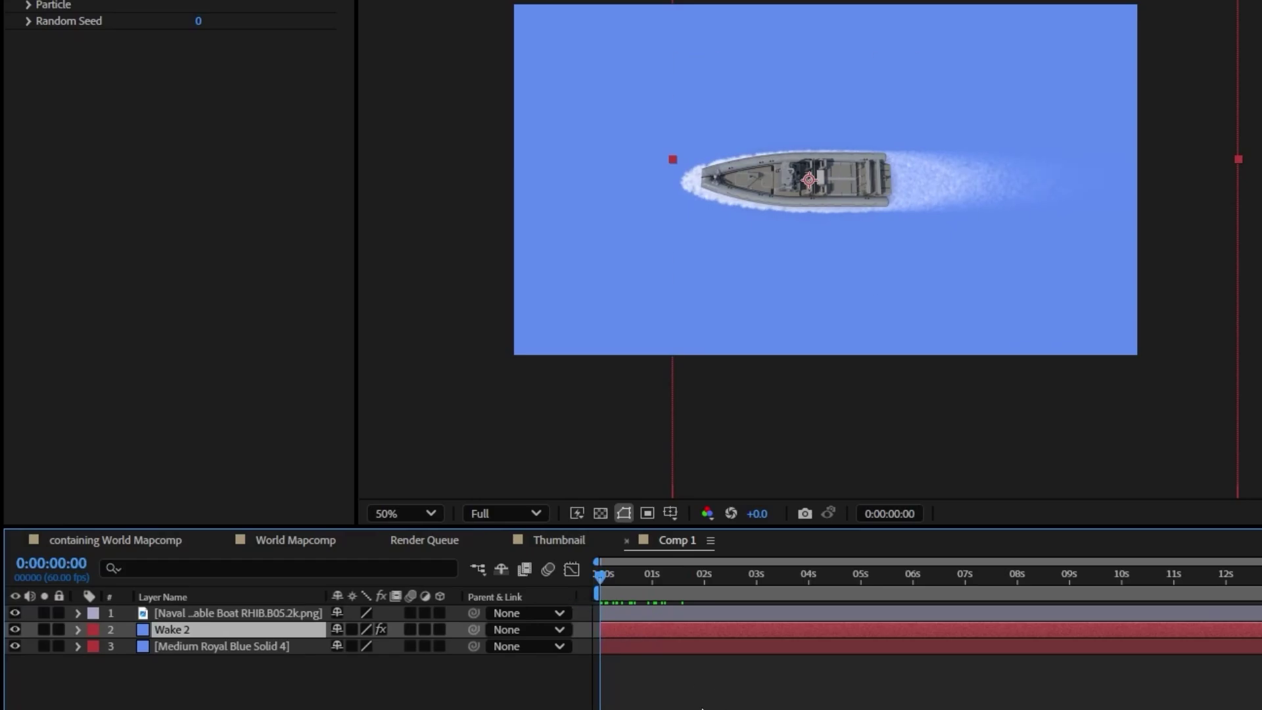
Add a Null Object layer named Boat Controller.
right_click(664, 683)
mouse_move(728, 441)
left_click(974, 559)
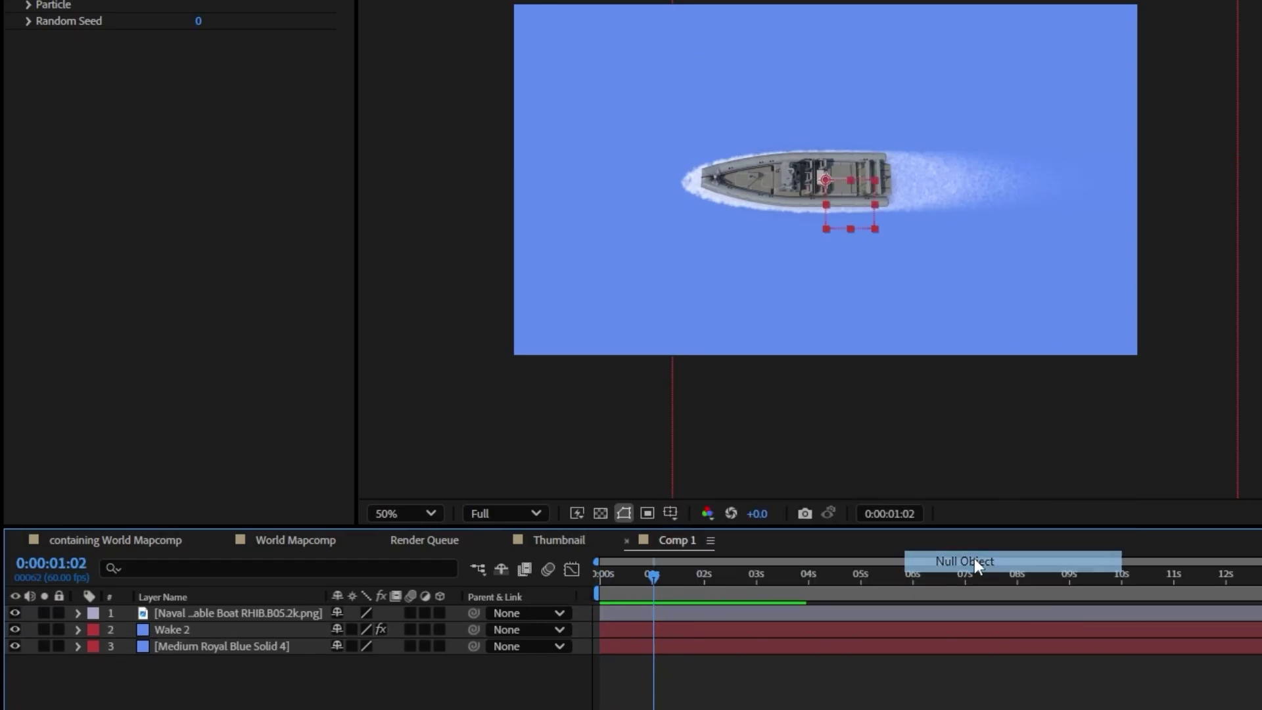
right_click(230, 609)
left_click(307, 550)
type("B")
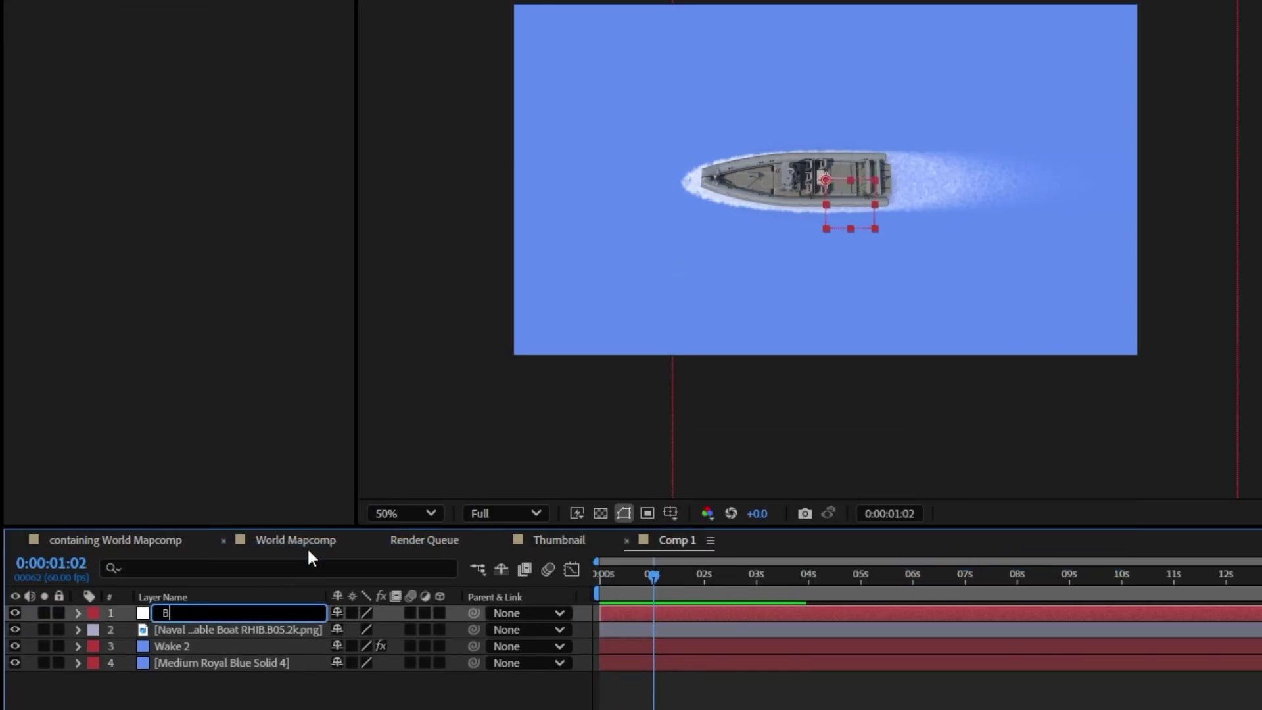
type("oat Controller")
key("Return")
Parent the boat and Wake 2 layers to Boat Controller.
left_click(463, 644)
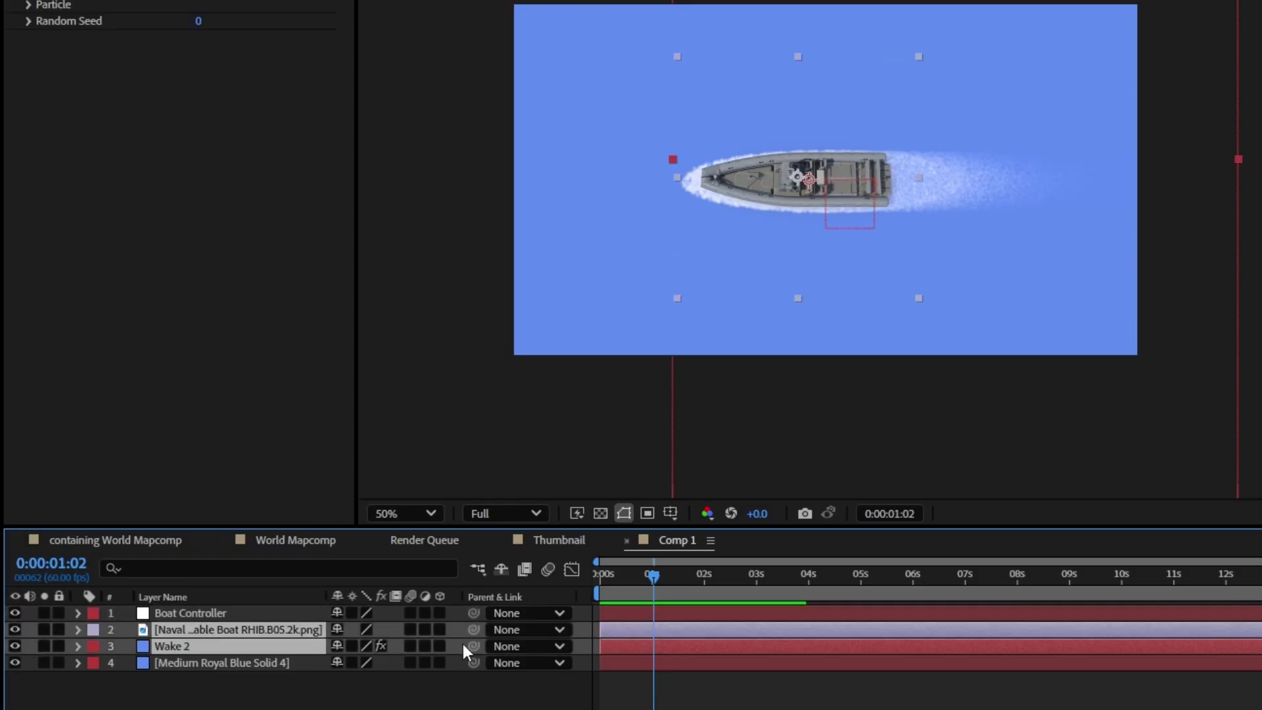
left_click_drag(472, 645, 196, 613)
left_click(827, 689)
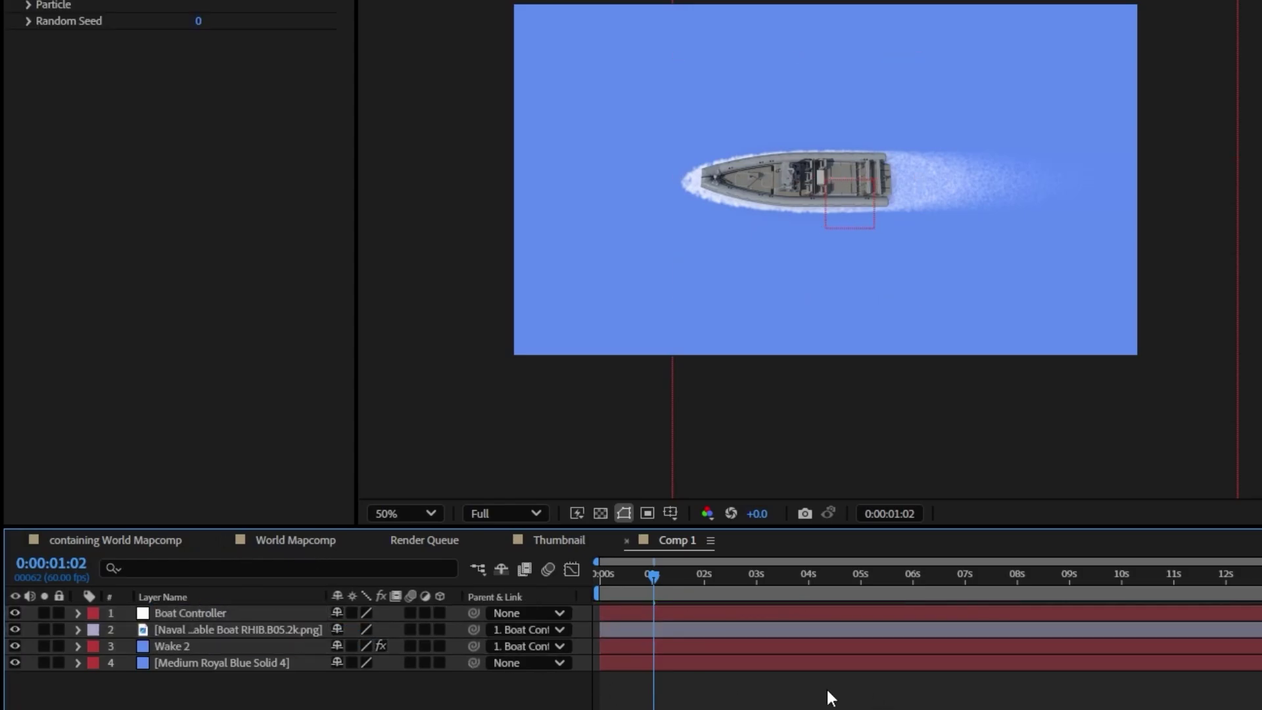
left_click(846, 196)
key("s")
Keyframe Boat Controller's Scale from 7% at 0s to full size around 3s.
left_click_drag(391, 629, 328, 629)
left_click(128, 630)
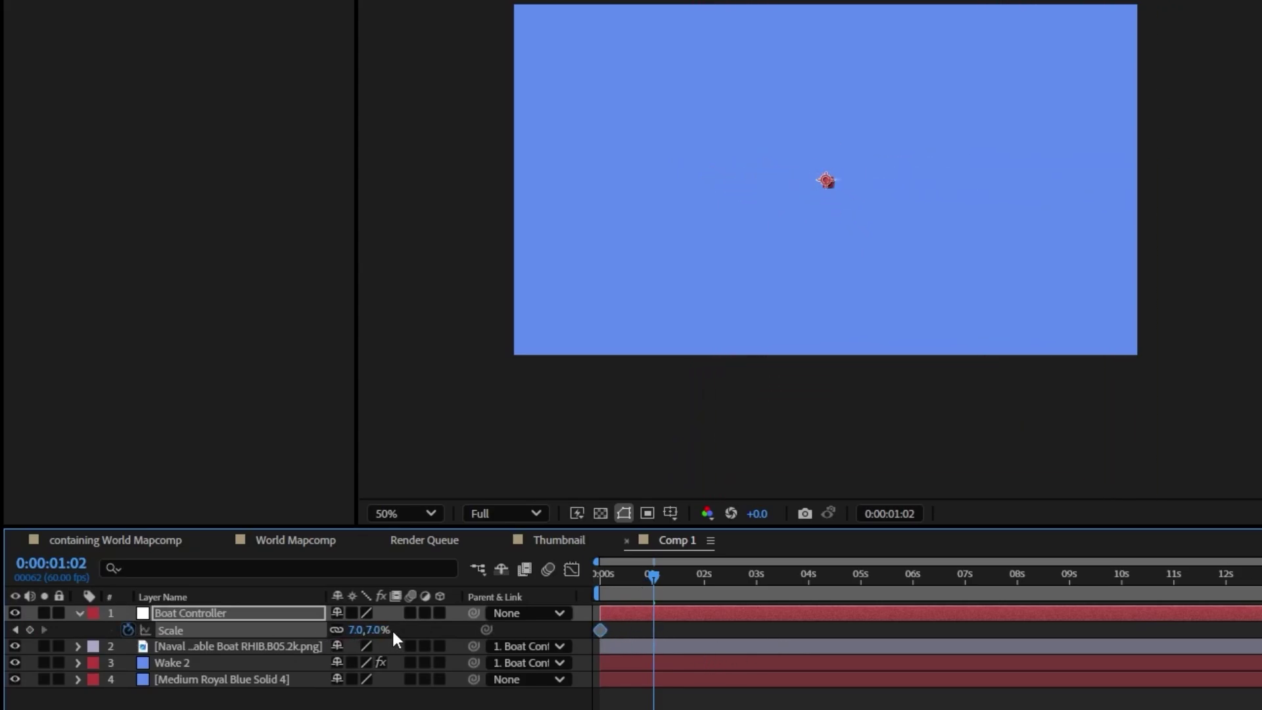
left_click_drag(375, 629, 436, 630)
key("Home")
left_click_drag(653, 630, 761, 629)
key("space")
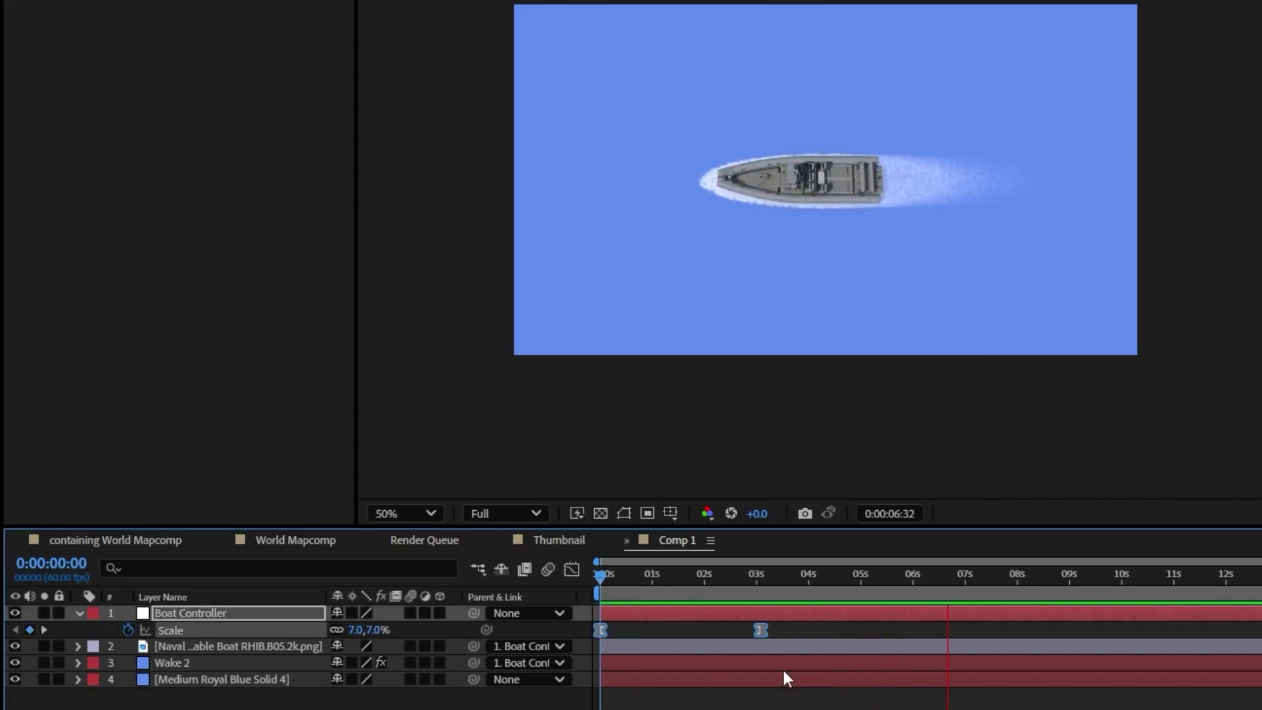
left_click(785, 573)
key("r")
key("apostrophe")
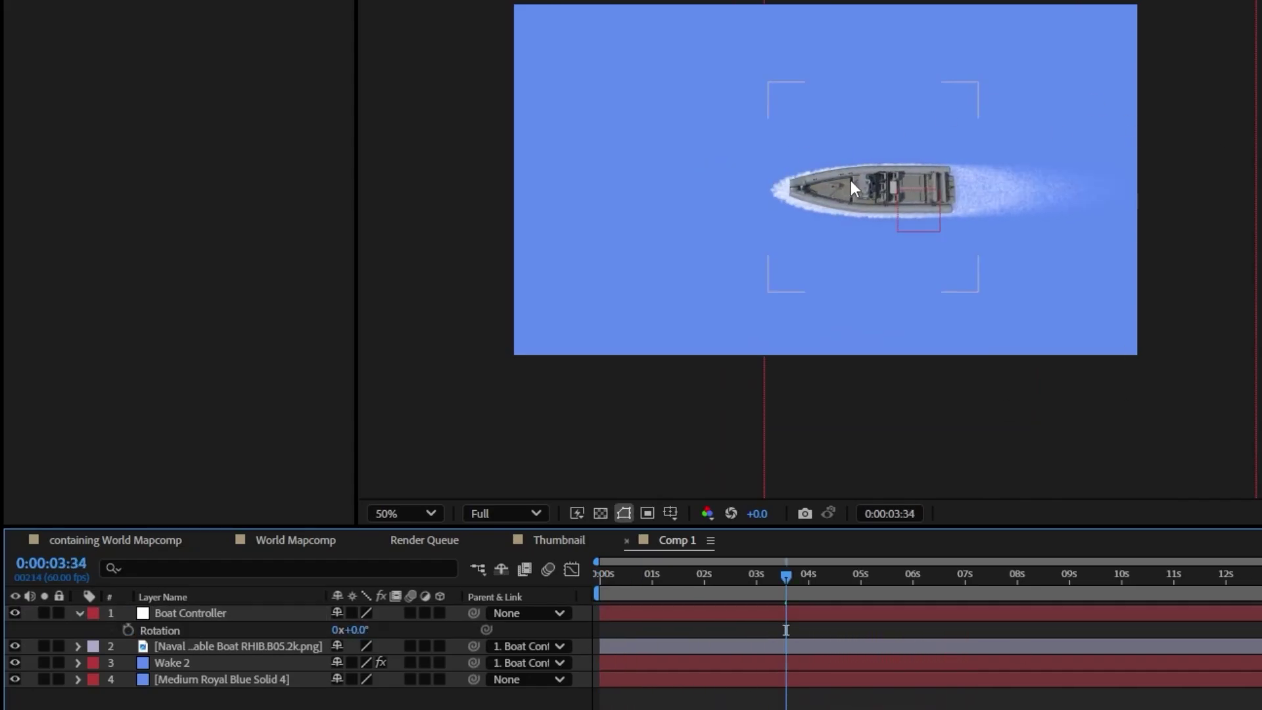
scroll(854, 191, "up", 2)
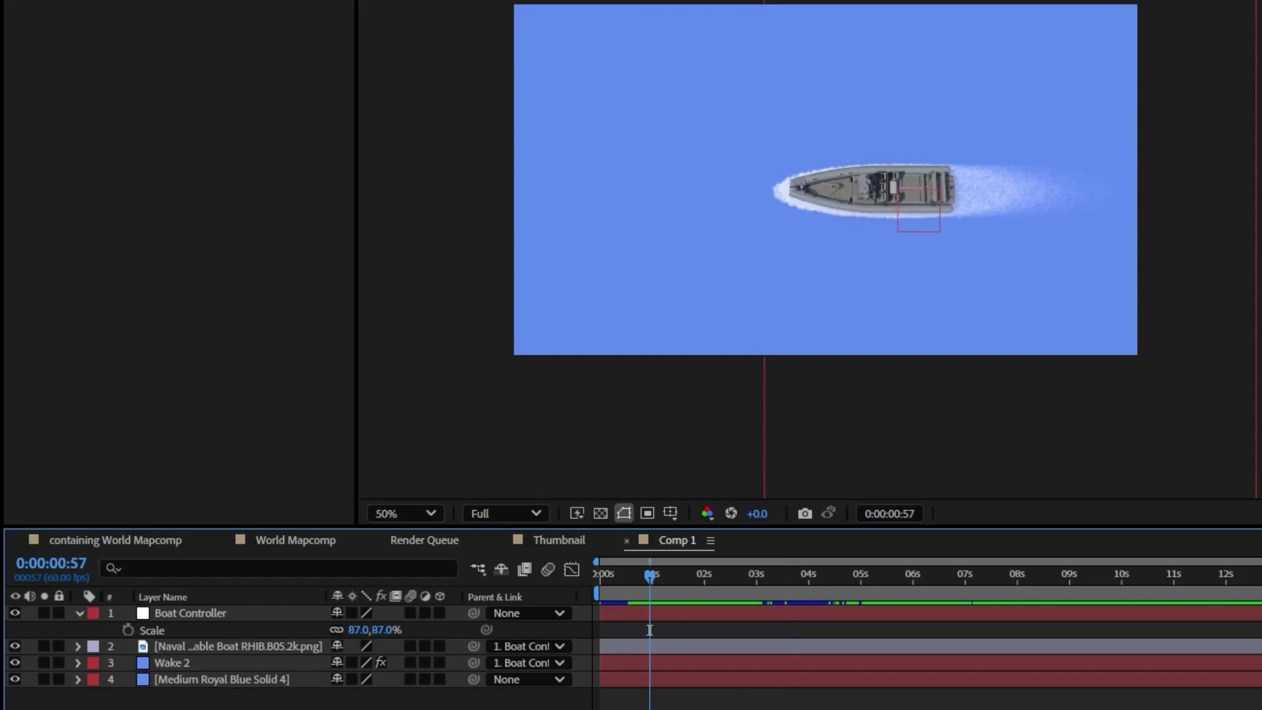
Add a new solid layer named Gun Fire.
right_click(692, 483)
mouse_move(777, 502)
left_click(1031, 558)
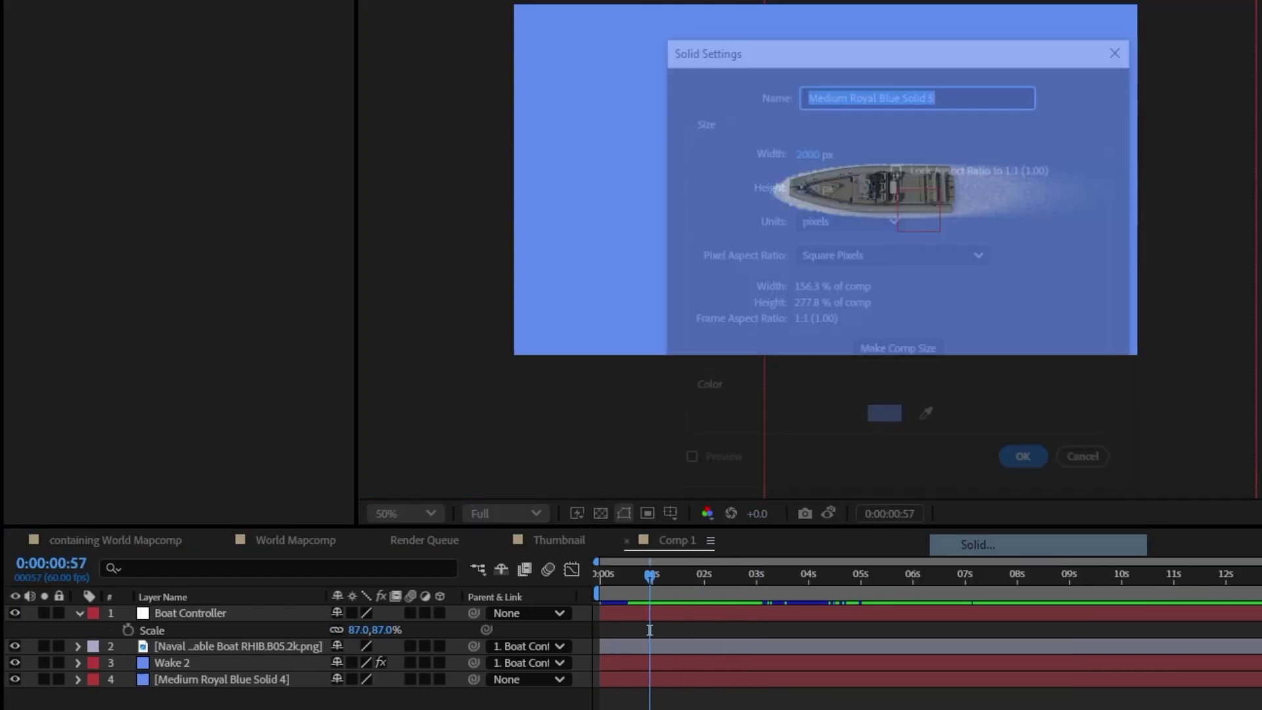
type("Gun Fire")
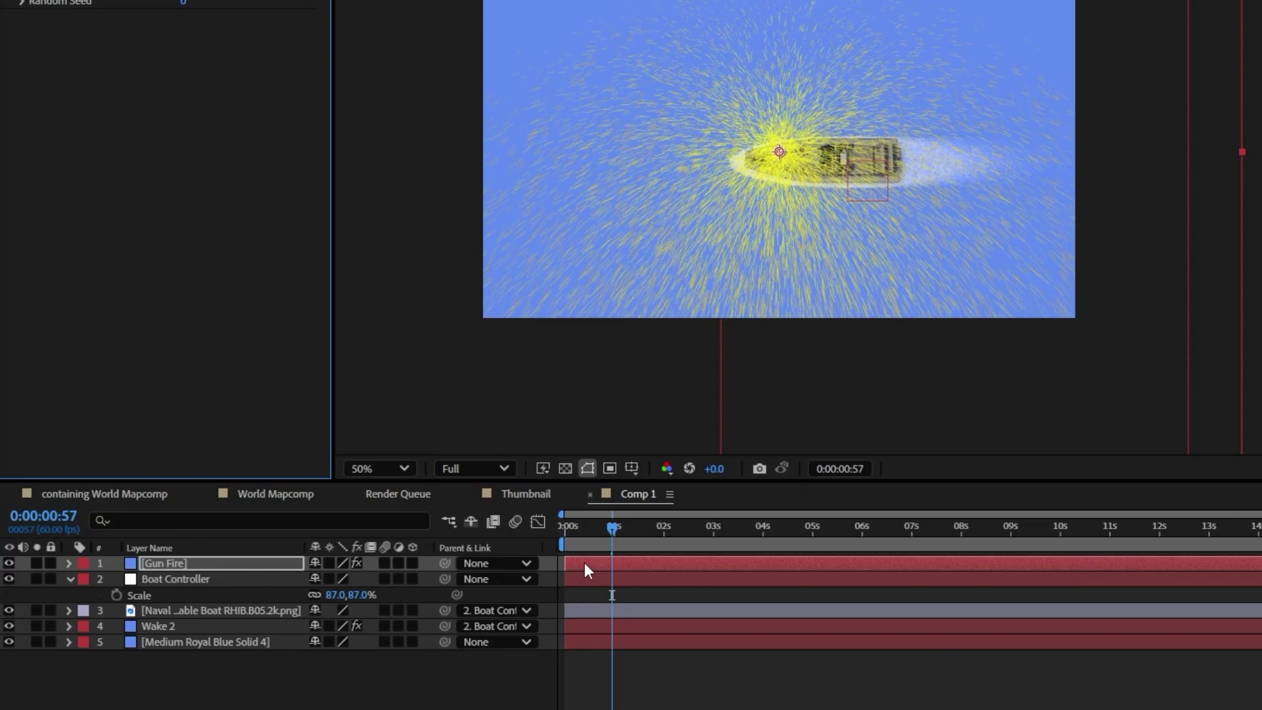
Use Line particles with Fire animation, producer at 1110.0,1274.0 below-left of the boat.
left_click(24, 138)
left_click(24, 124)
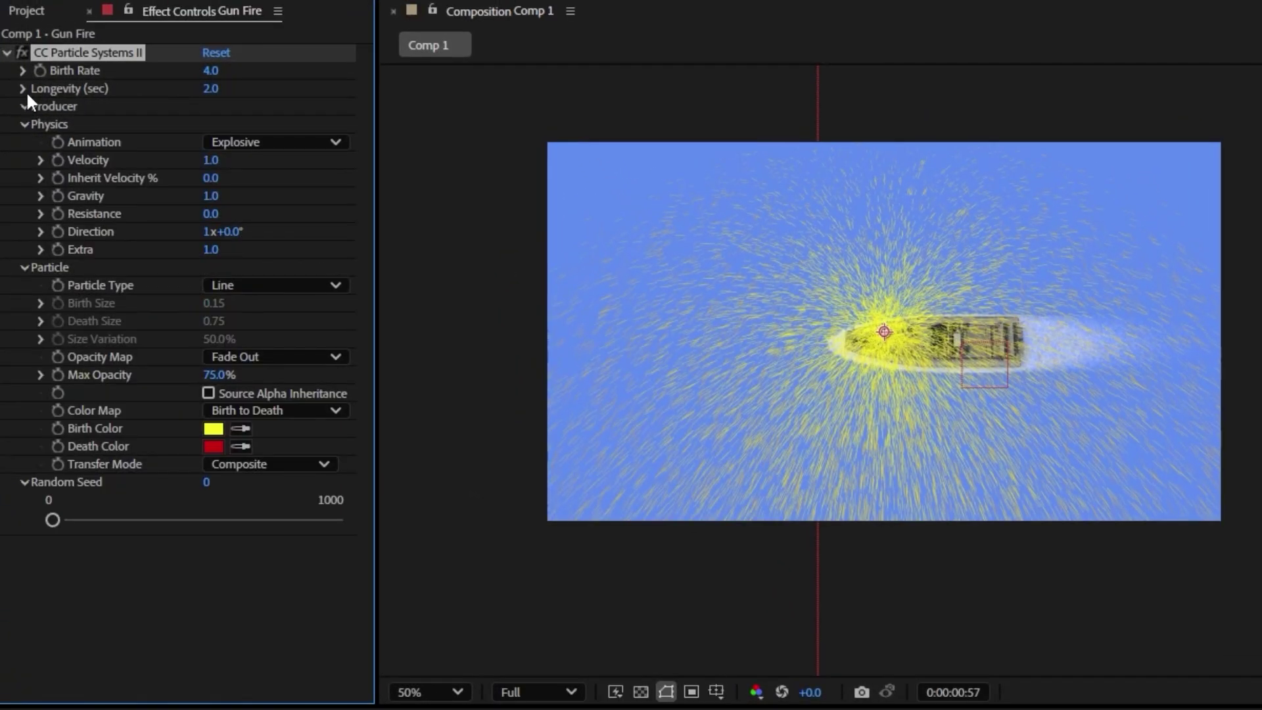
left_click(24, 105)
left_click(23, 88)
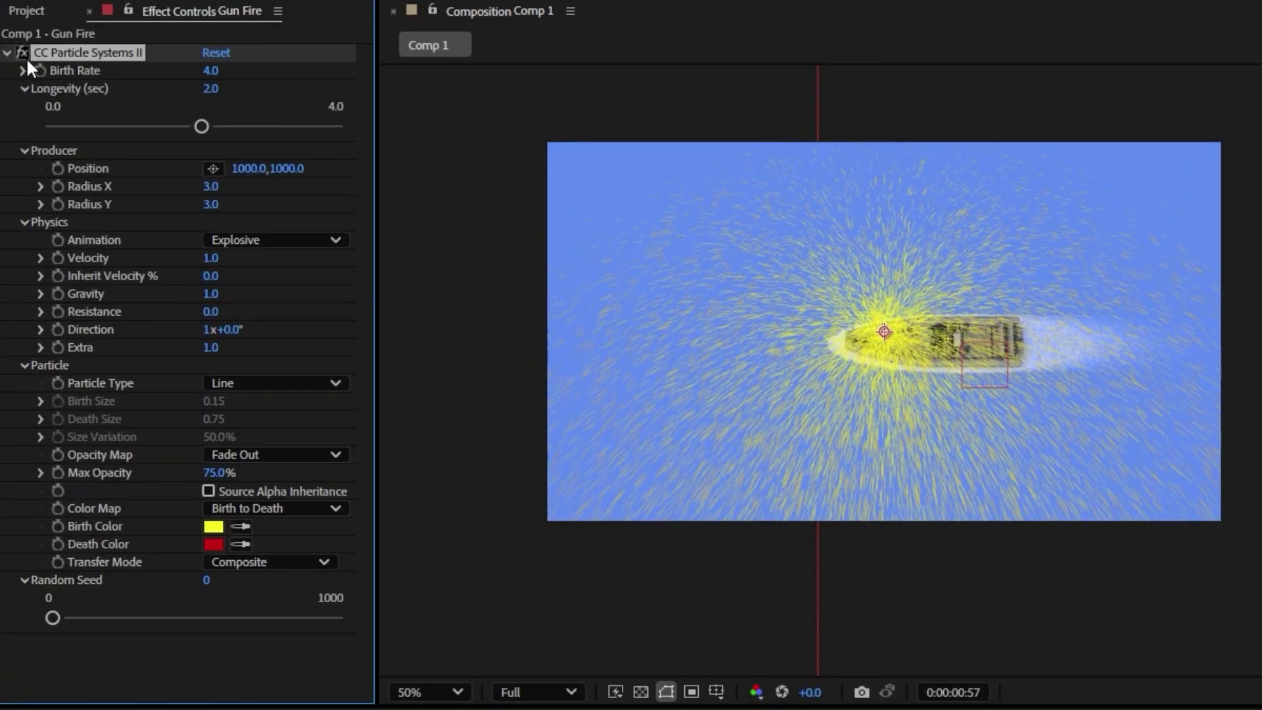
left_click(204, 385)
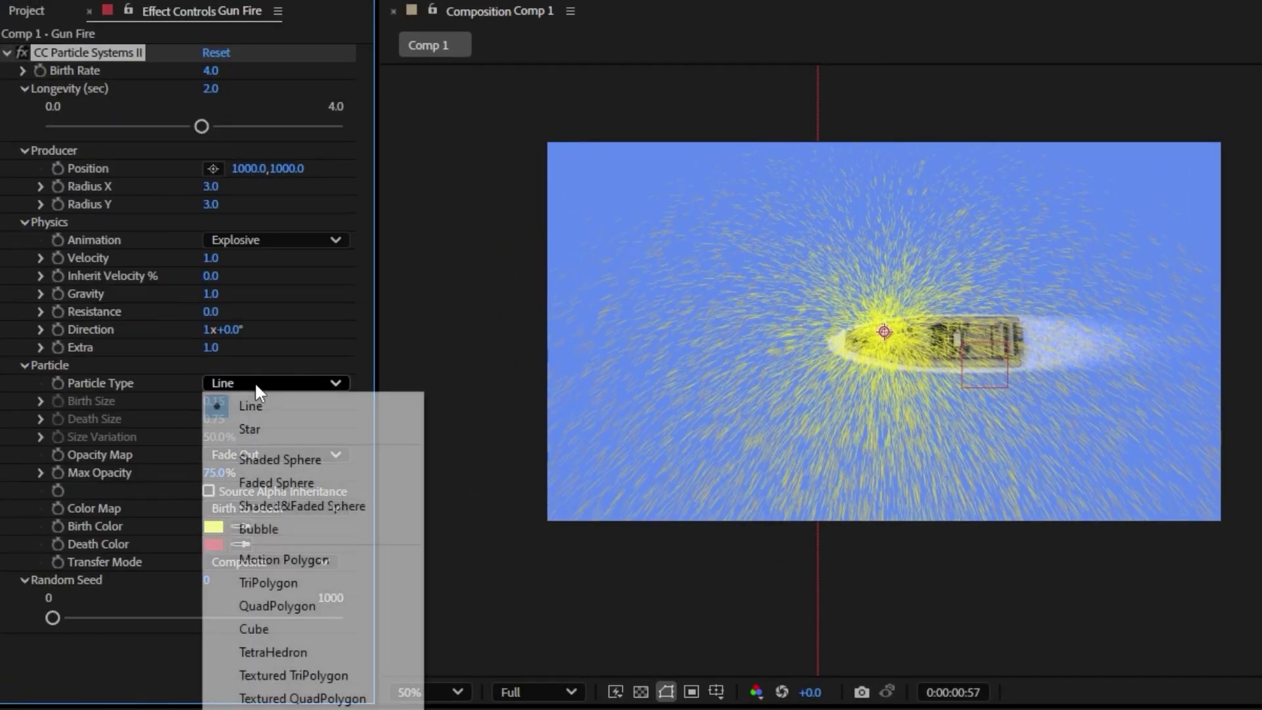
left_click(259, 402)
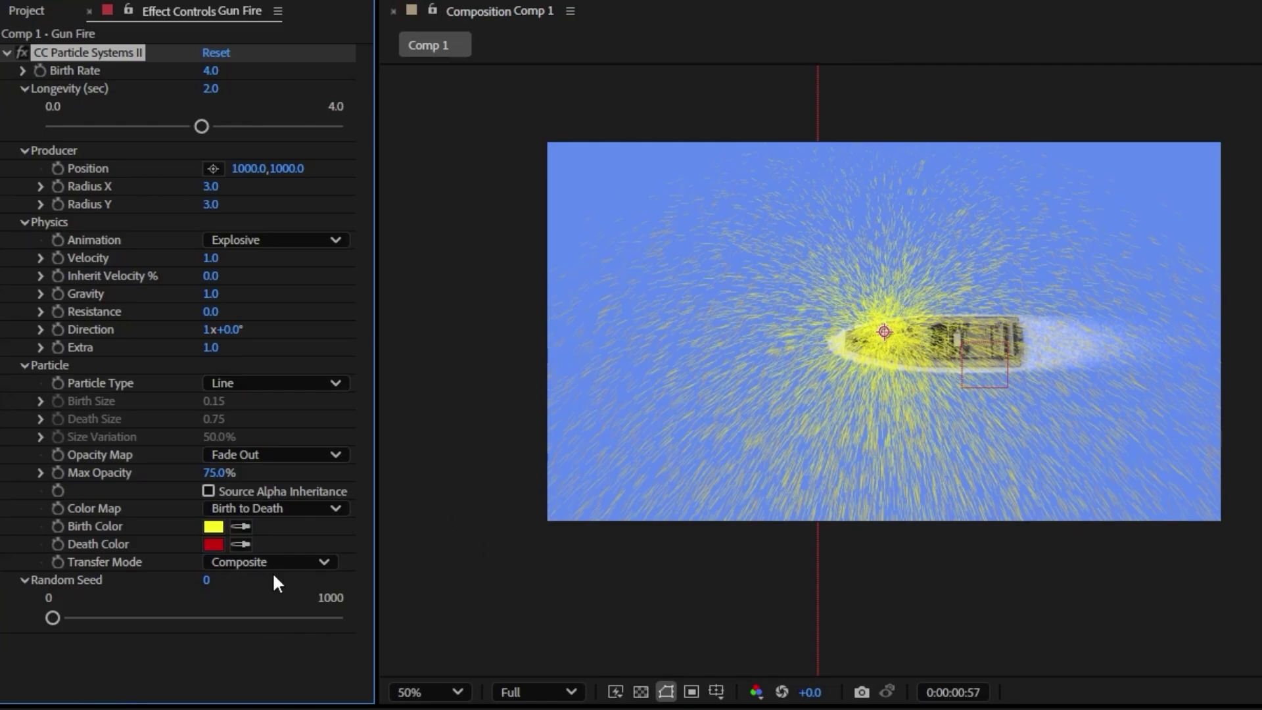
left_click(272, 240)
left_click(252, 380)
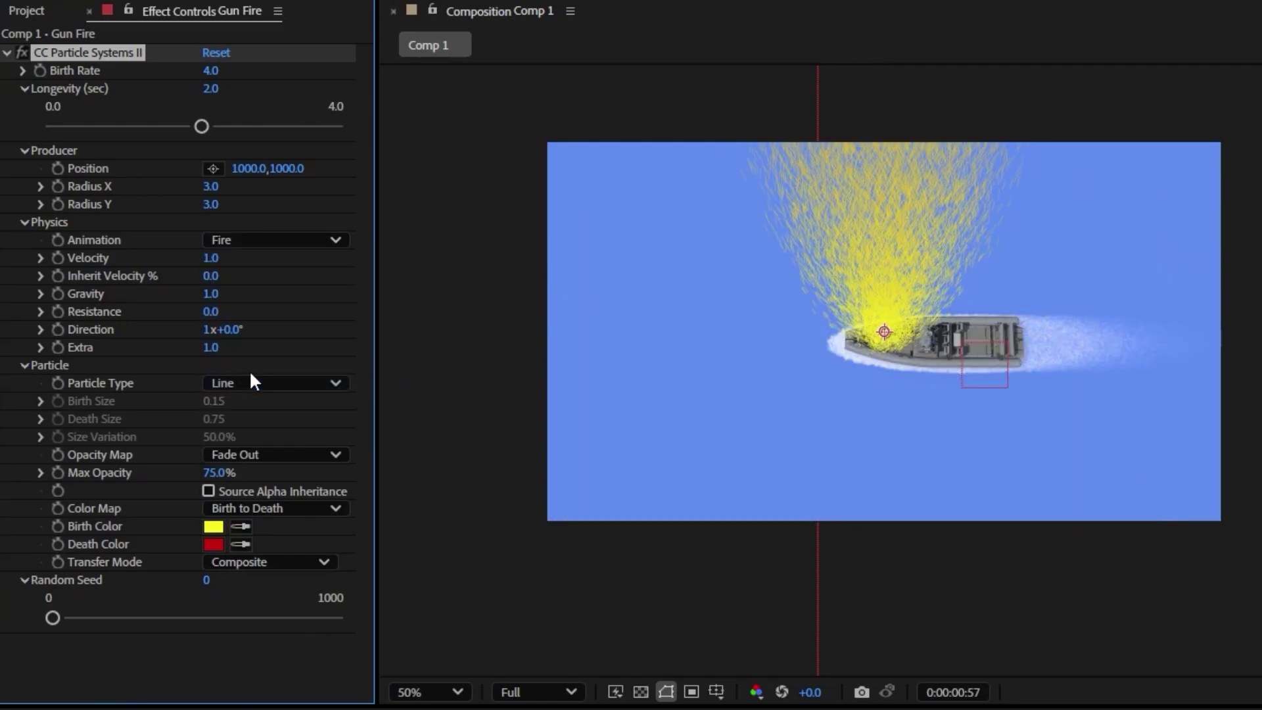
left_click_drag(869, 314, 794, 420)
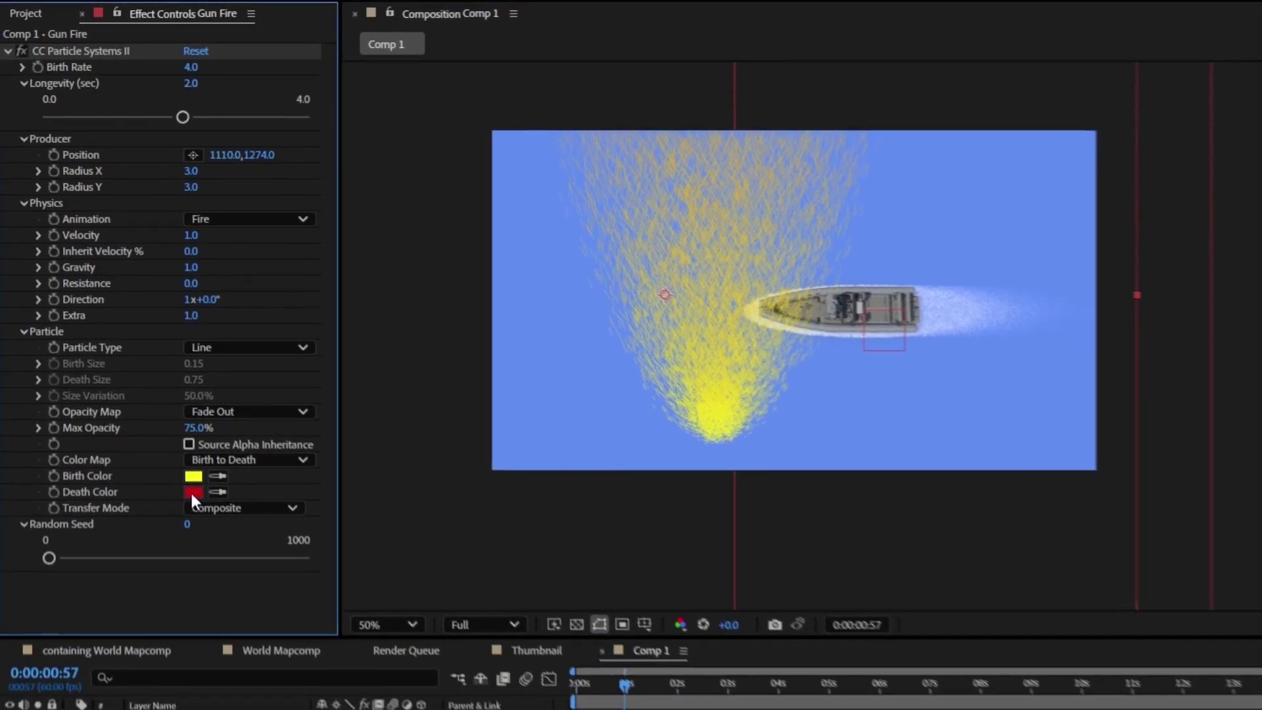
Set the Gun Fire Death Color to light yellow and Longevity to 0.6 seconds.
left_click(213, 544)
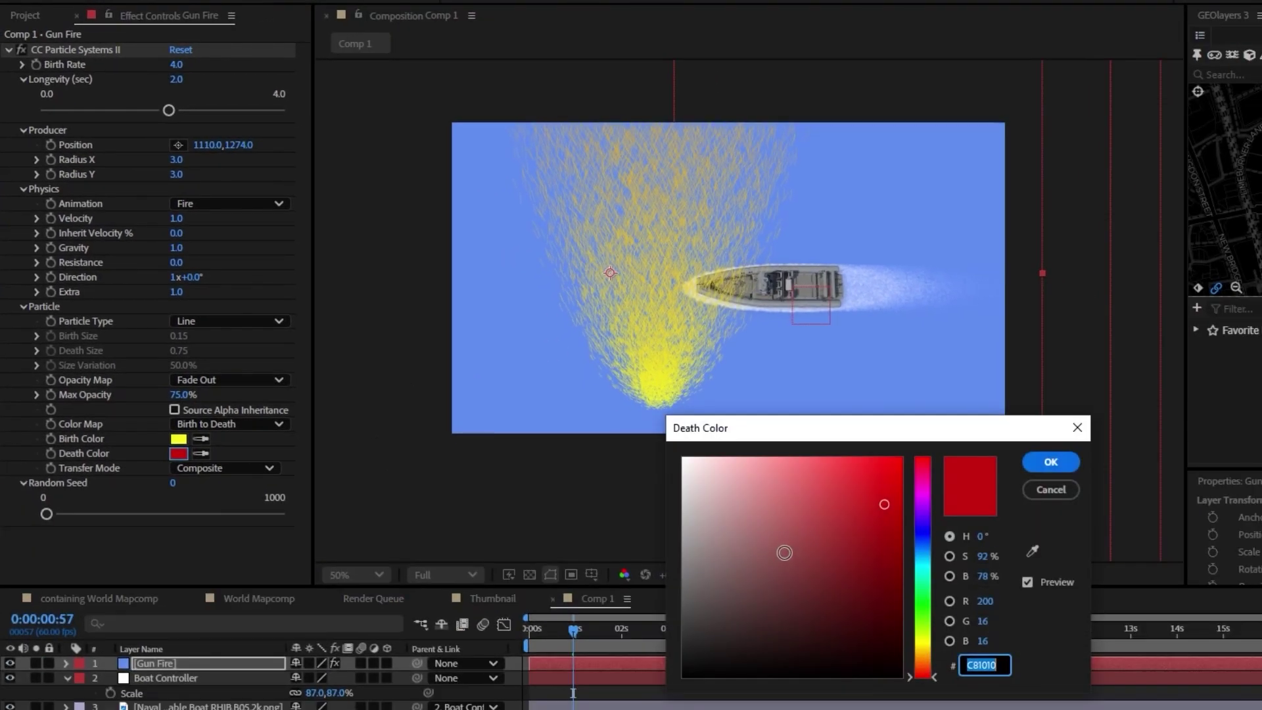
left_click(924, 649)
left_click_drag(884, 504, 811, 469)
left_click(1051, 462)
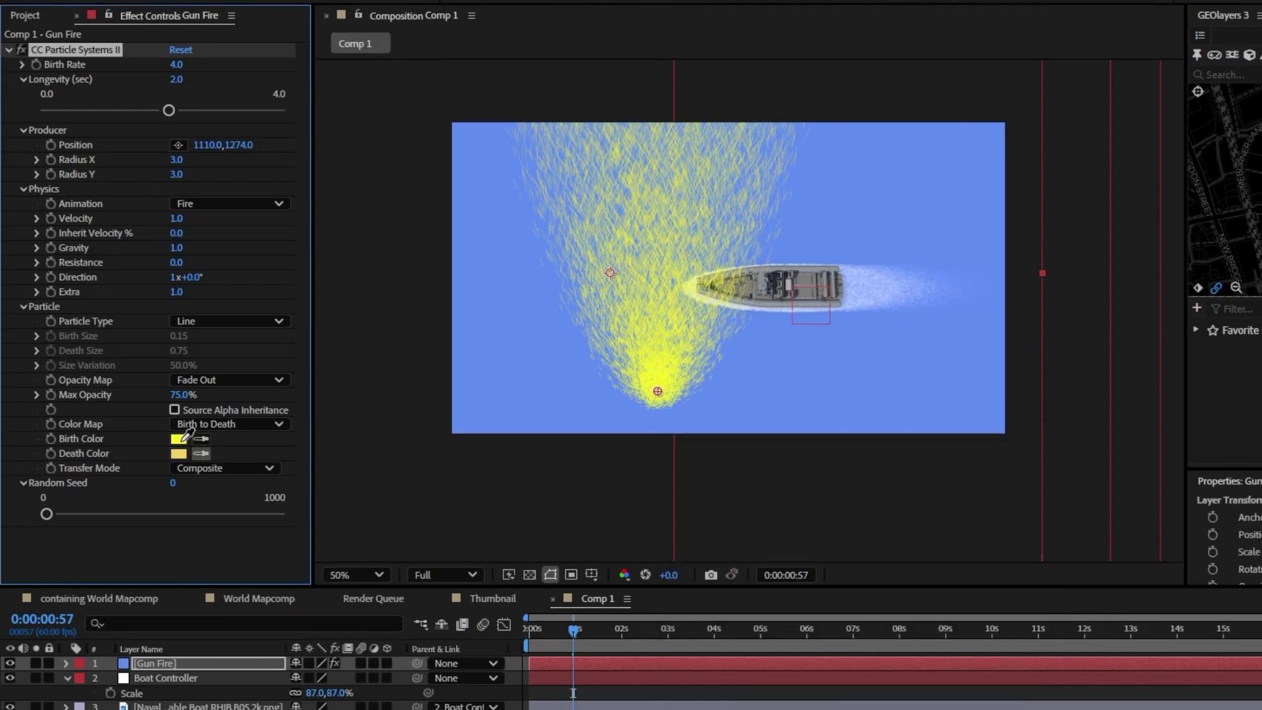
left_click_drag(169, 110, 82, 112)
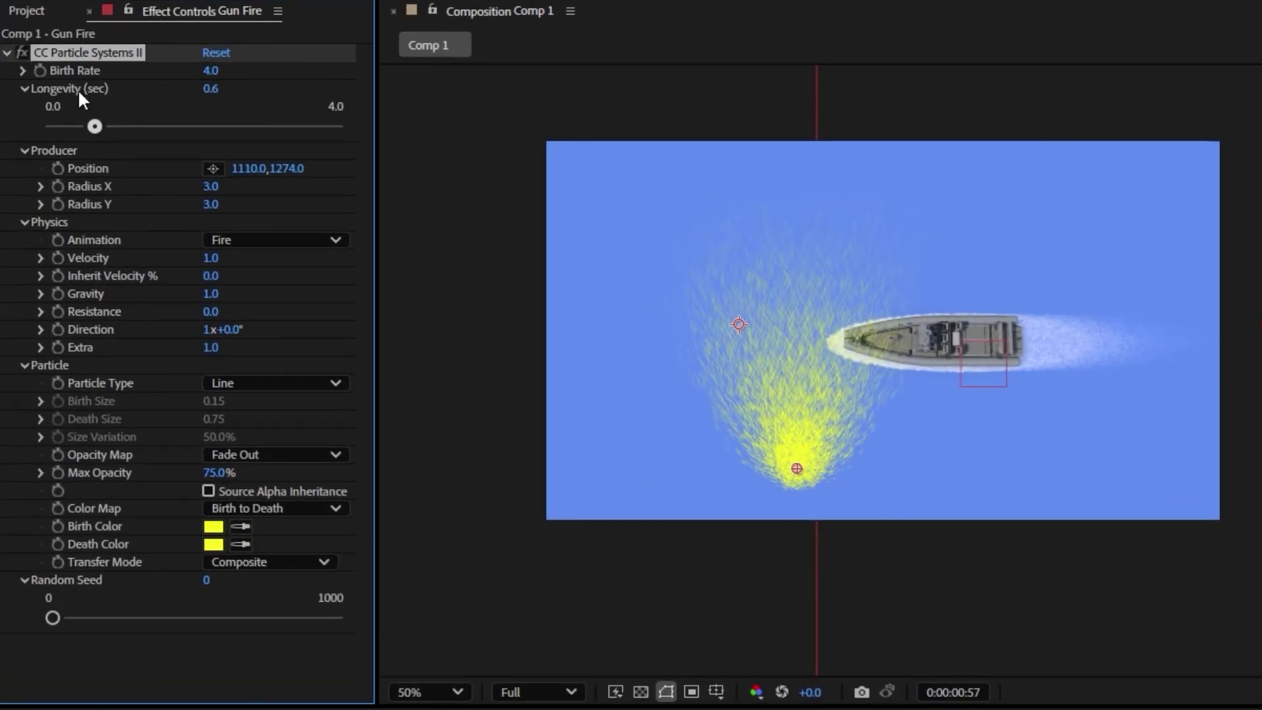
Lower Birth Rate to 0.9, zero the direction revolutions and Radius X/Y, raise gravity.
mouse_move(211, 70)
left_mouse_down()
mouse_move(177, 76)
mouse_move(191, 74)
left_mouse_up()
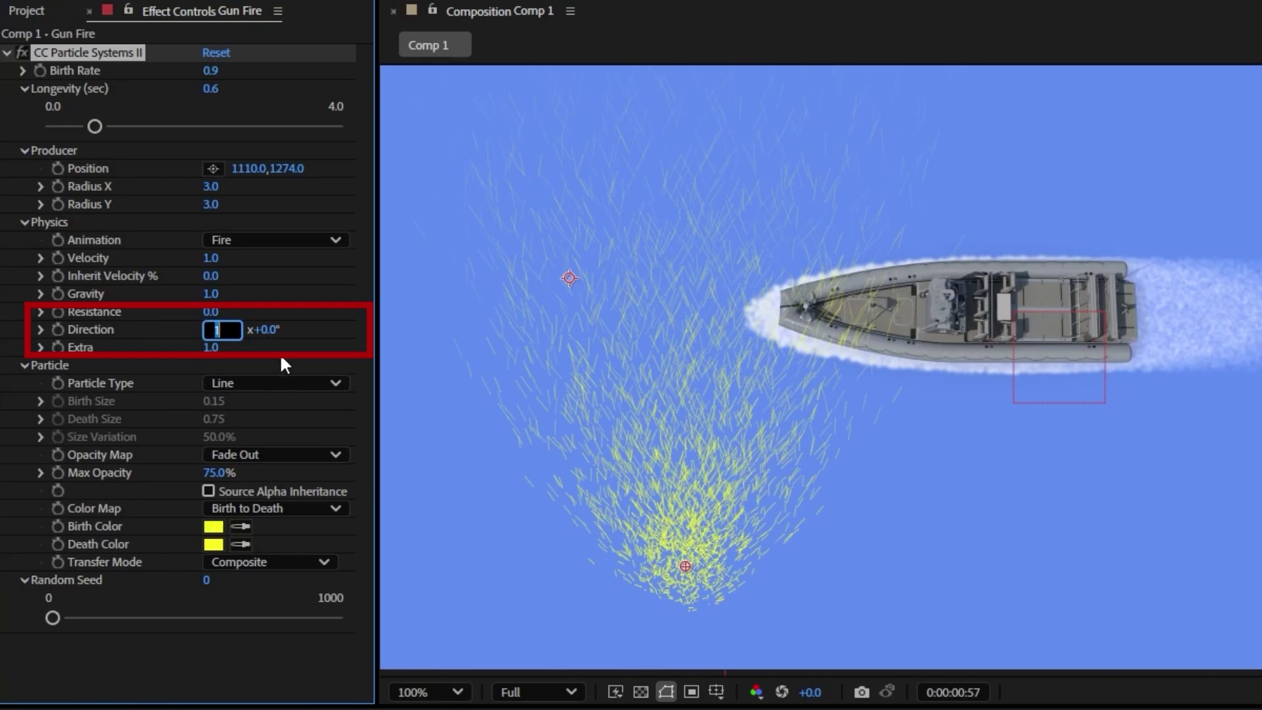
type("0")
key("Return")
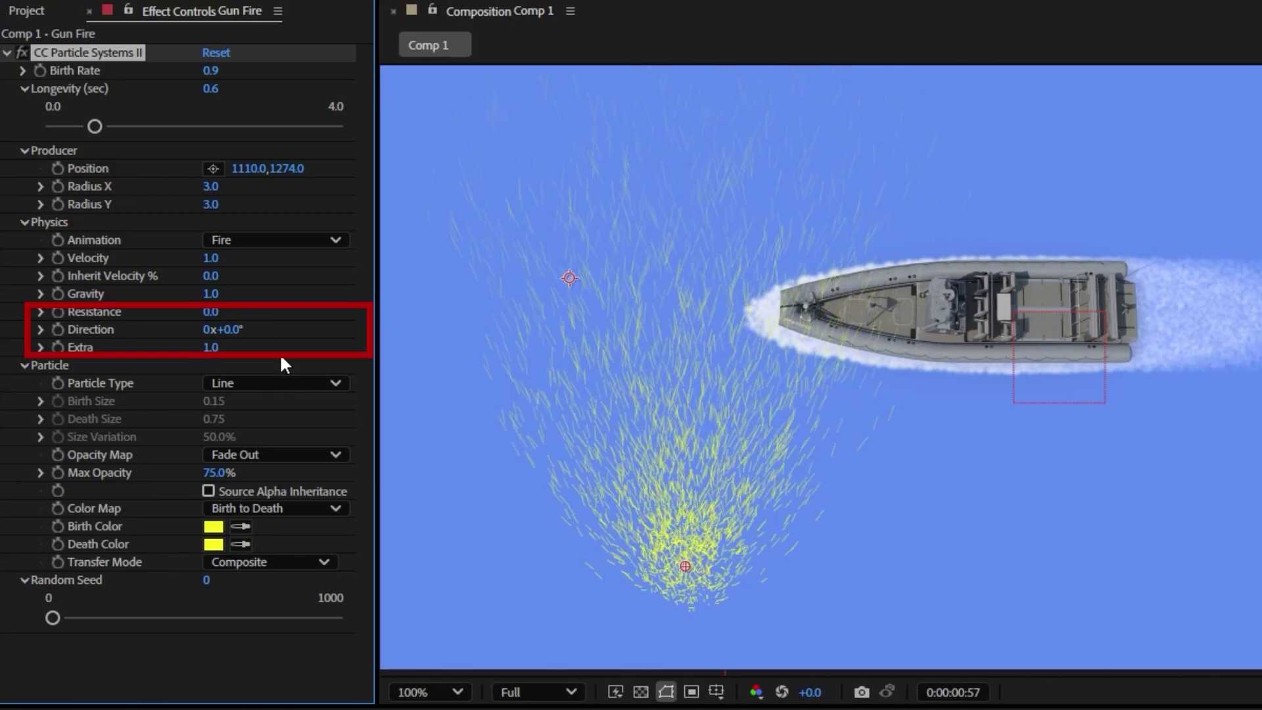
left_click_drag(212, 293, 249, 293)
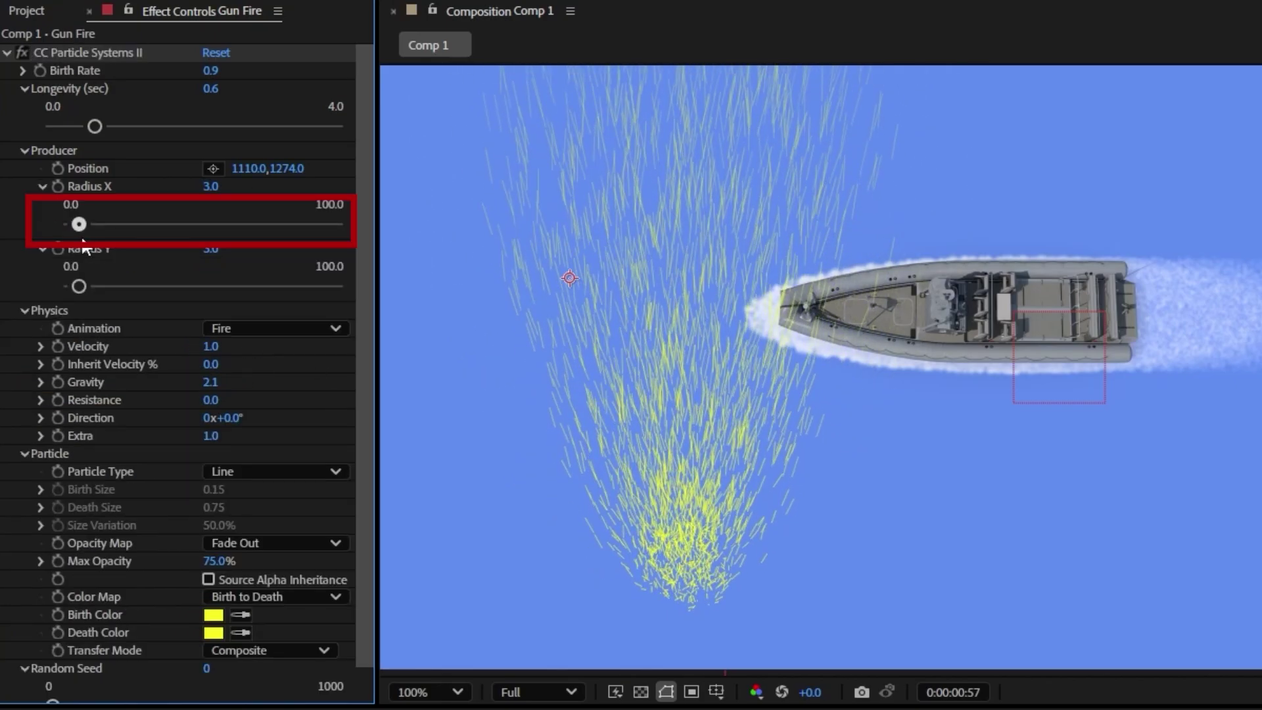
left_click_drag(78, 224, 70, 224)
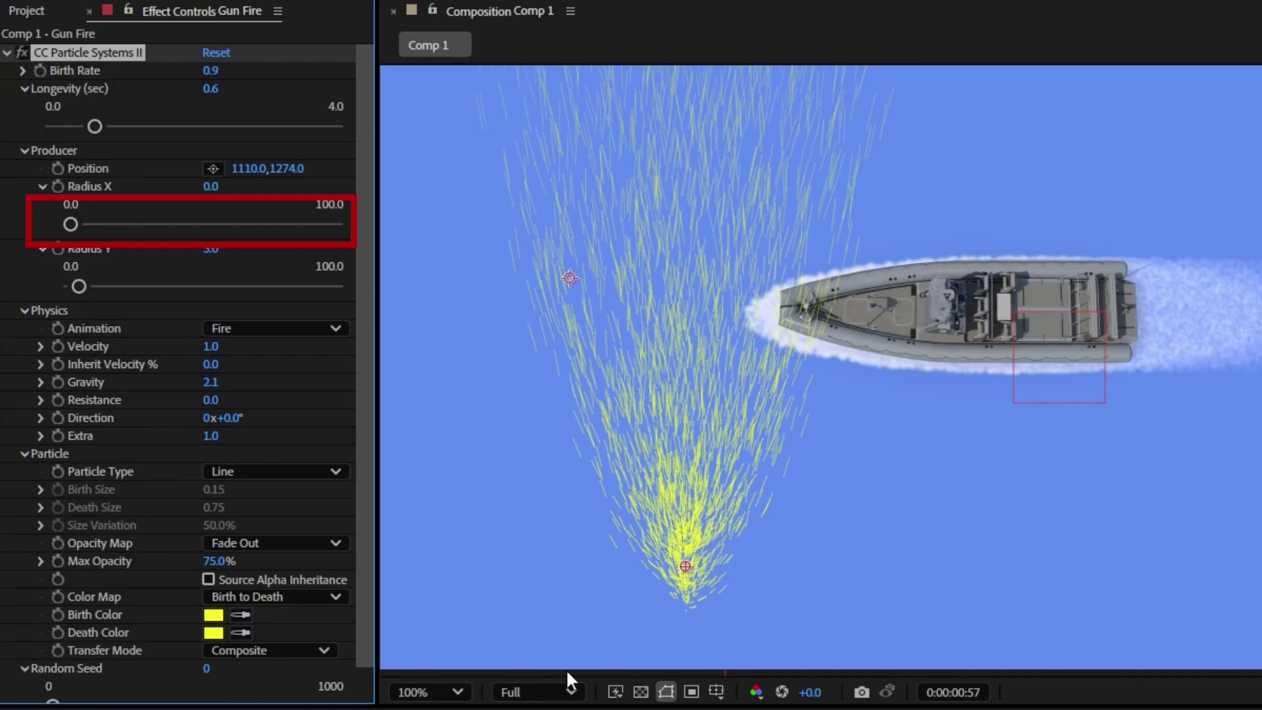
left_click_drag(79, 286, 67, 287)
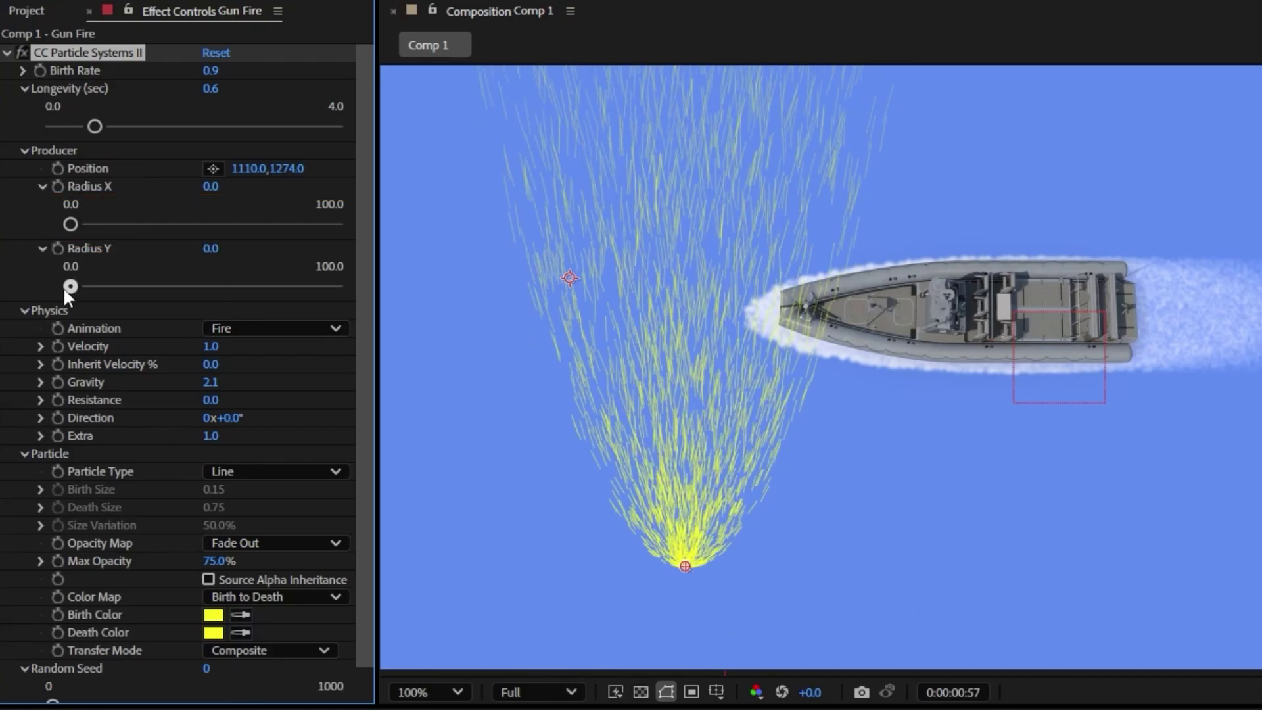
scroll(243, 555, "down", 1)
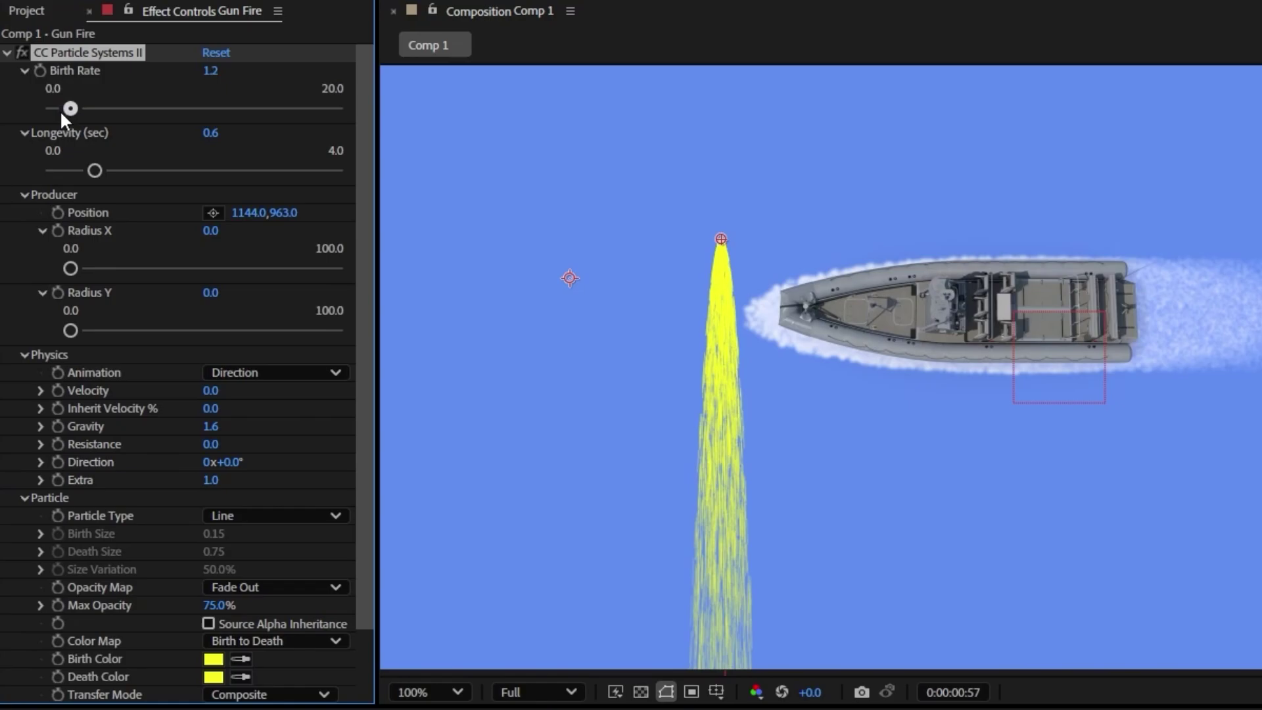
Set Birth Rate to 0.1, place the particle Producer on the boat's bow, and show Gun Fire's Rotation.
left_click_drag(60, 109, 47, 116)
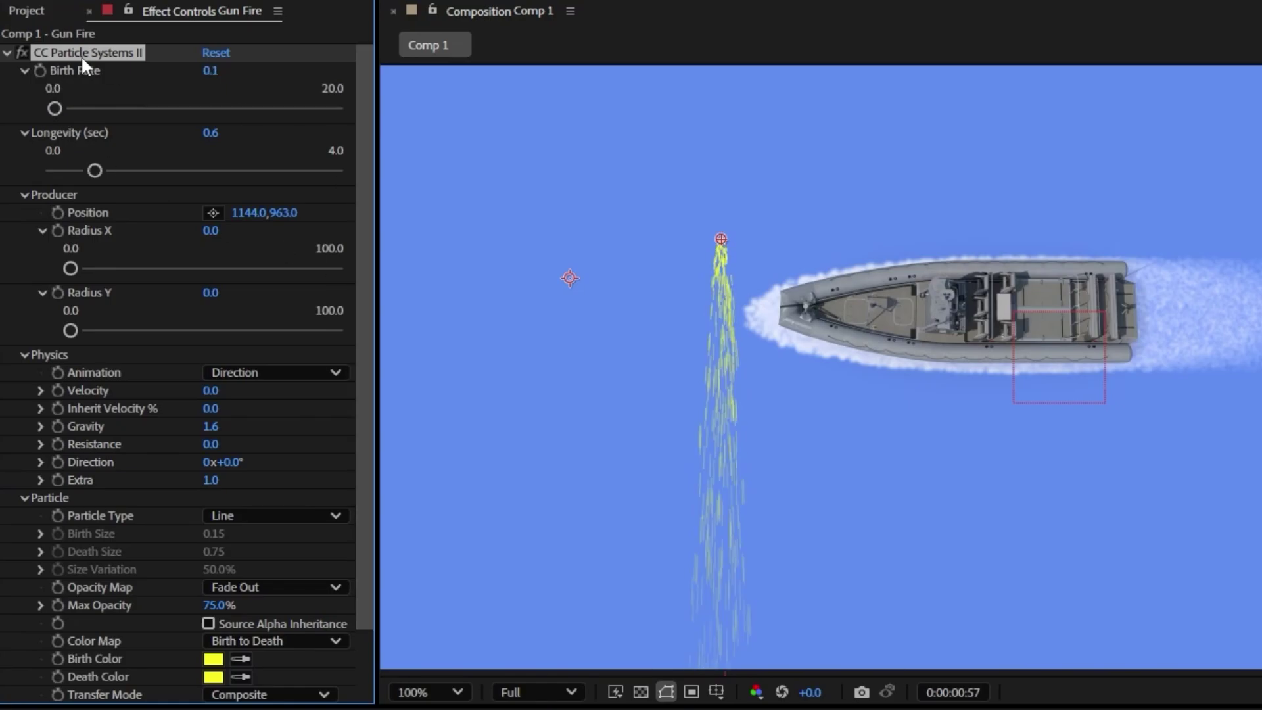
left_click_drag(720, 239, 782, 305)
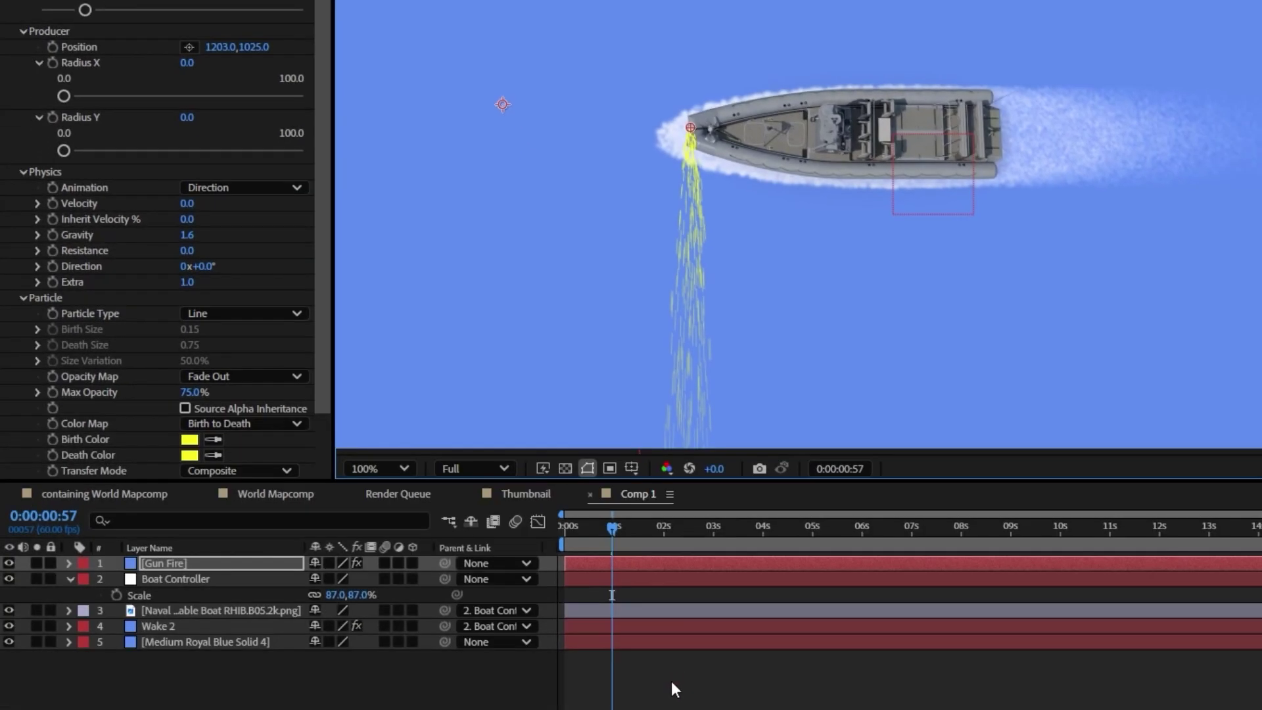
left_click(633, 594)
left_click(641, 565)
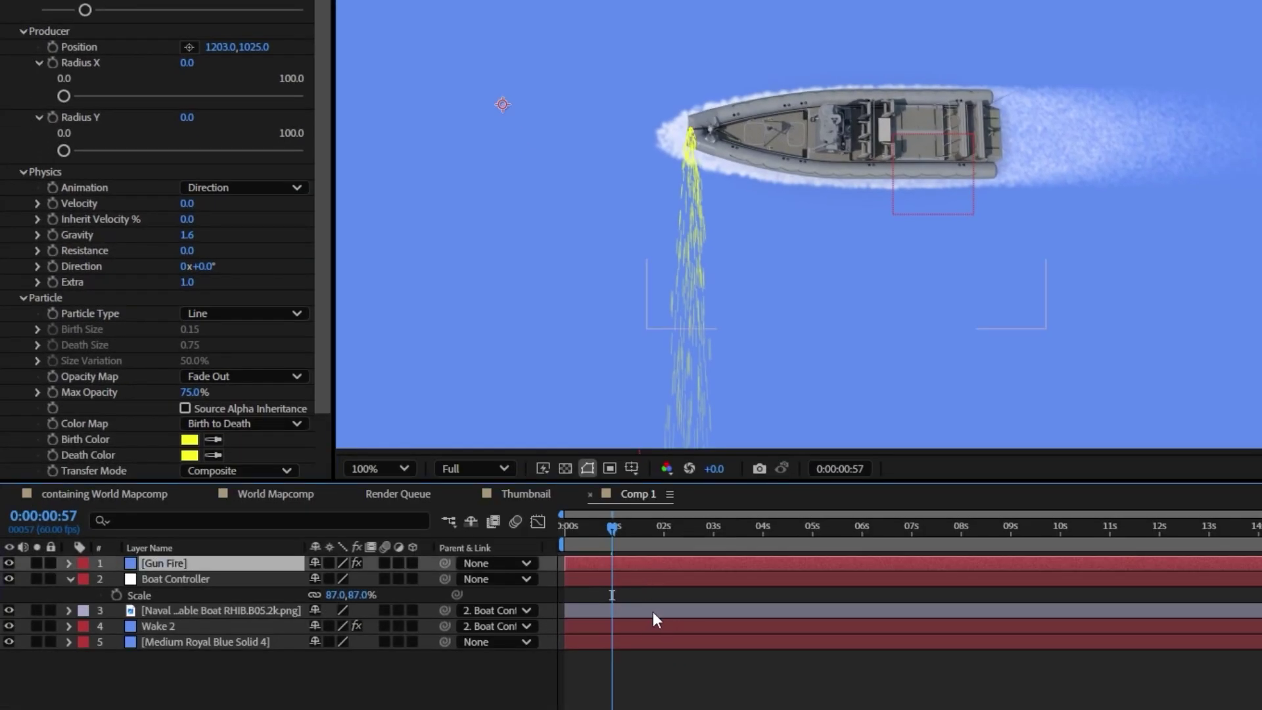
key("r")
left_click_drag(333, 584, 355, 585)
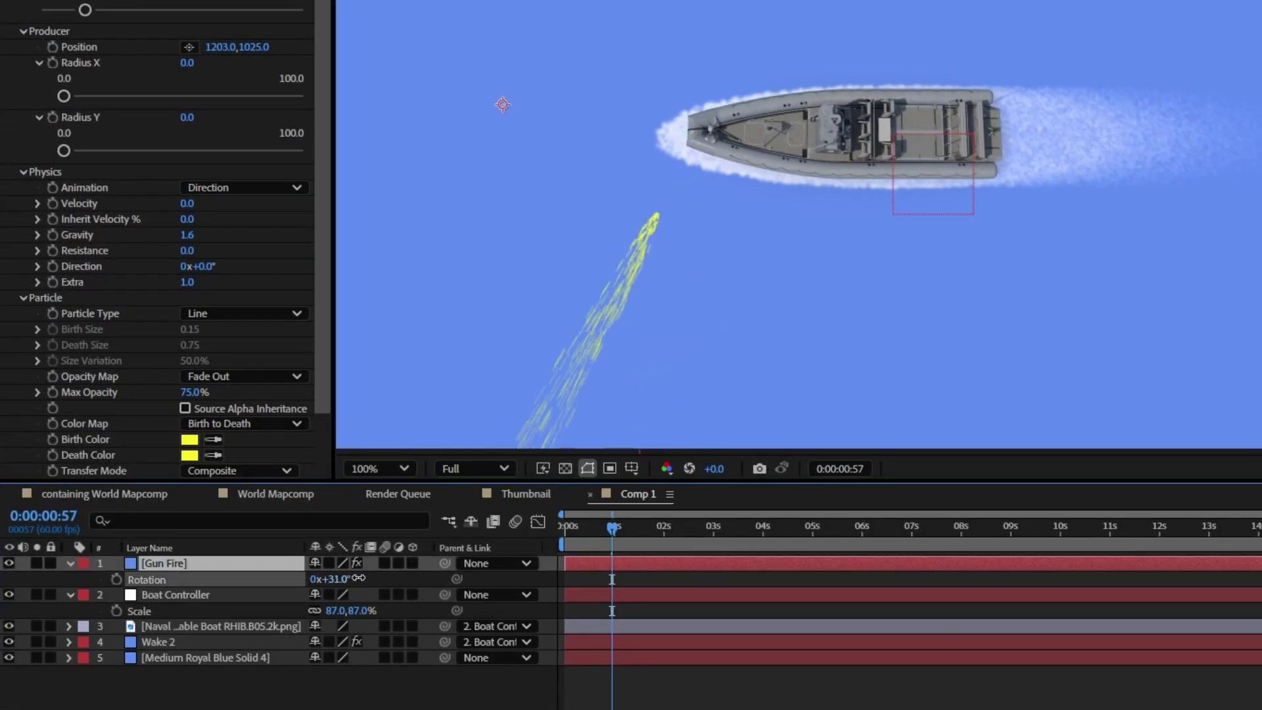
key("ctrl+z")
Move the Gun Fire layer's pivot onto the bow and rotate the stream to 87°.
scroll(775, 175, "down", 2)
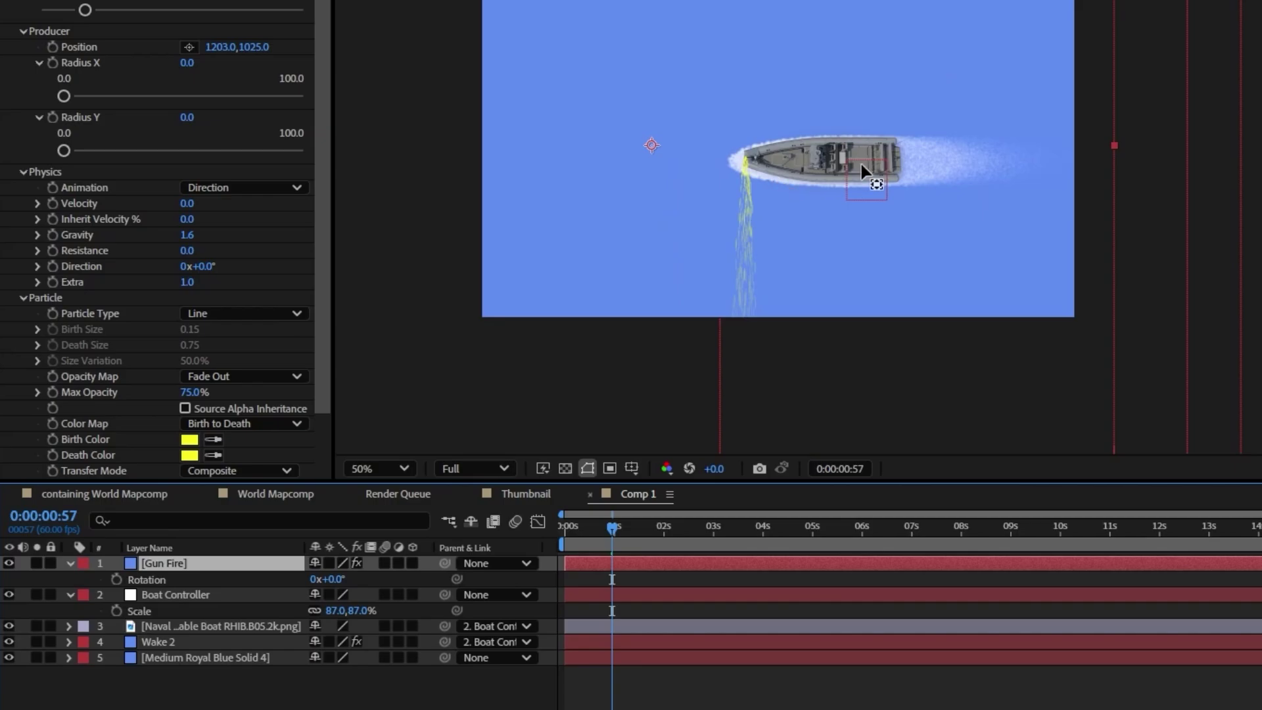
scroll(719, 181, "down", 2)
scroll(718, 181, "up", 2)
left_click_drag(649, 150, 744, 159)
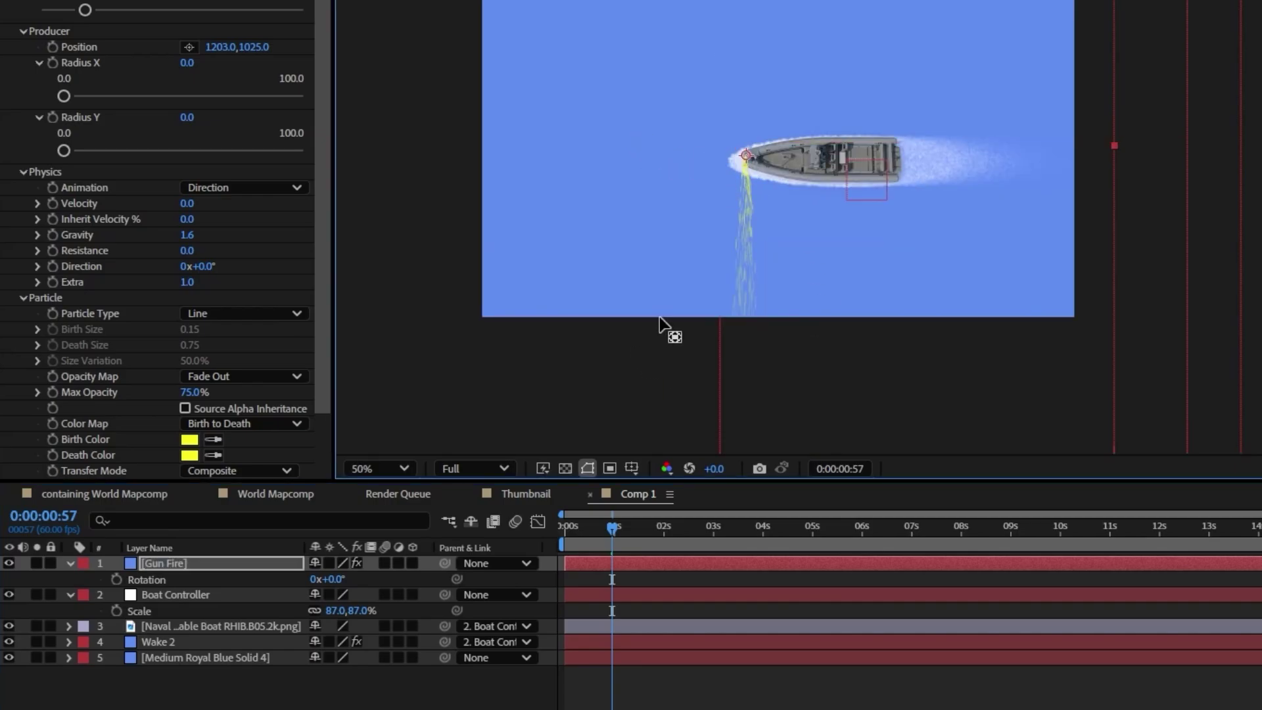
scroll(752, 169, "up", 2)
left_click_drag(328, 578, 427, 577)
left_click(601, 526)
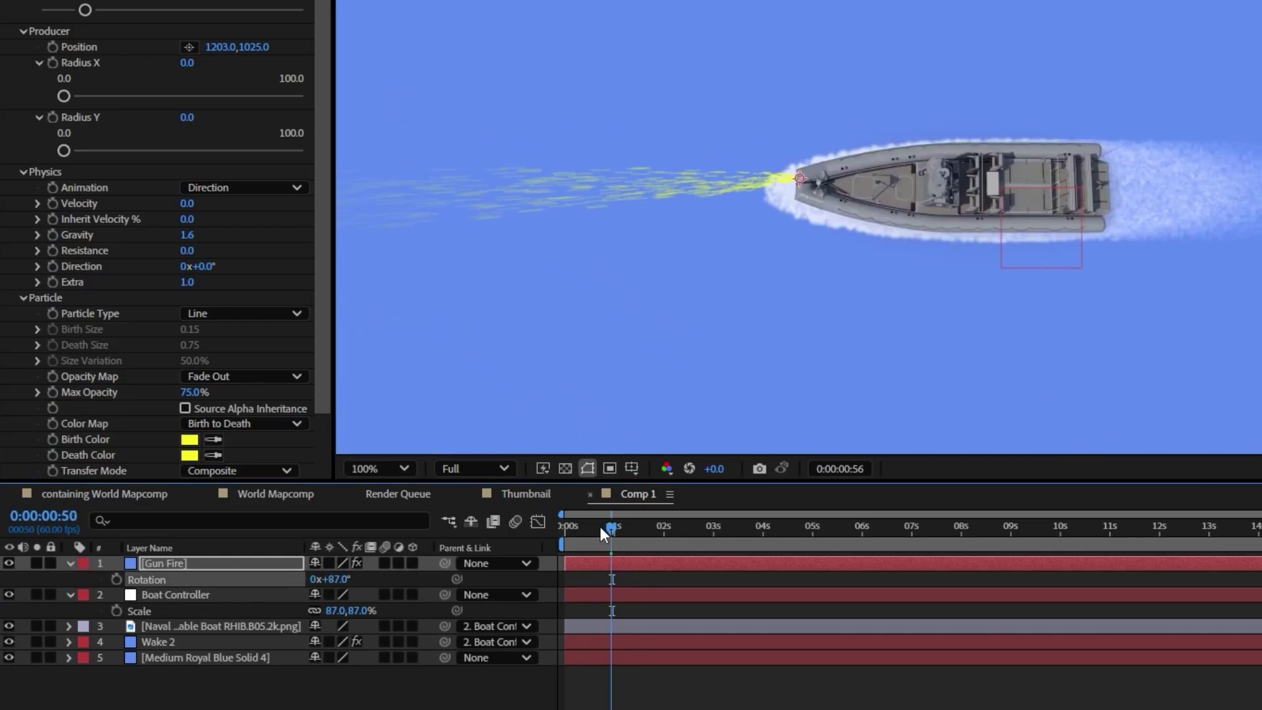
left_click_drag(600, 526, 626, 519)
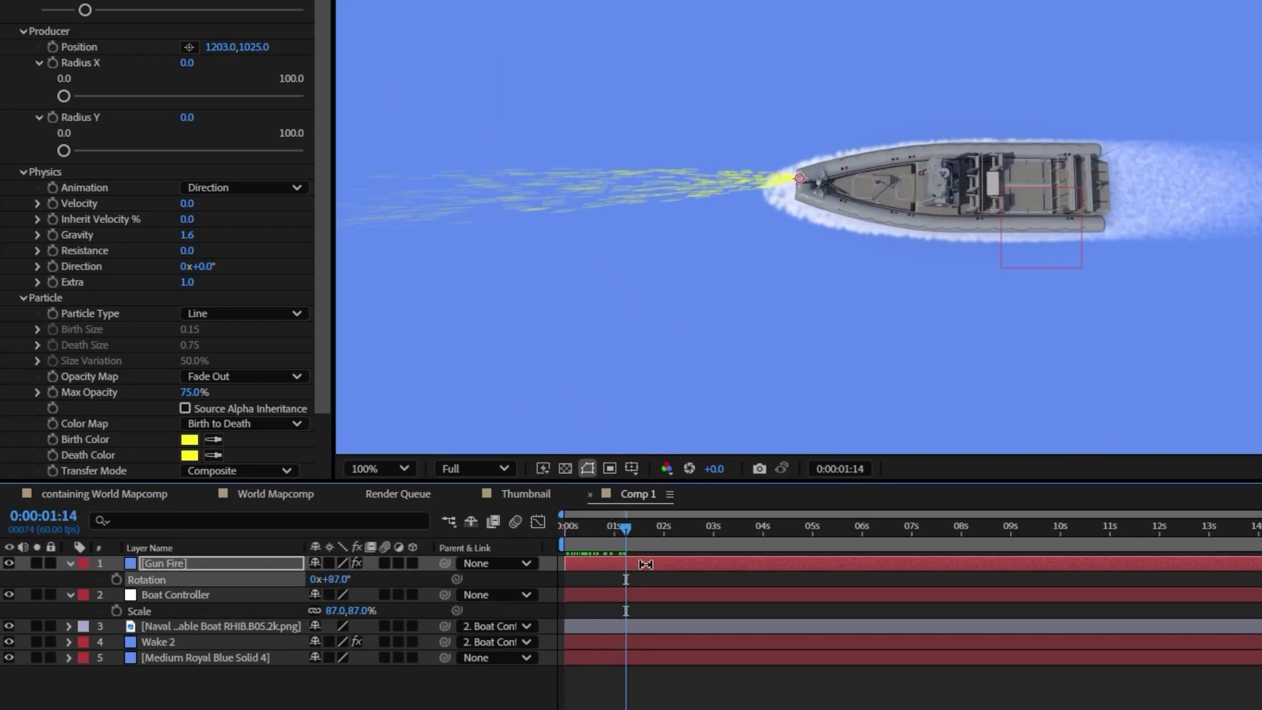
key("r")
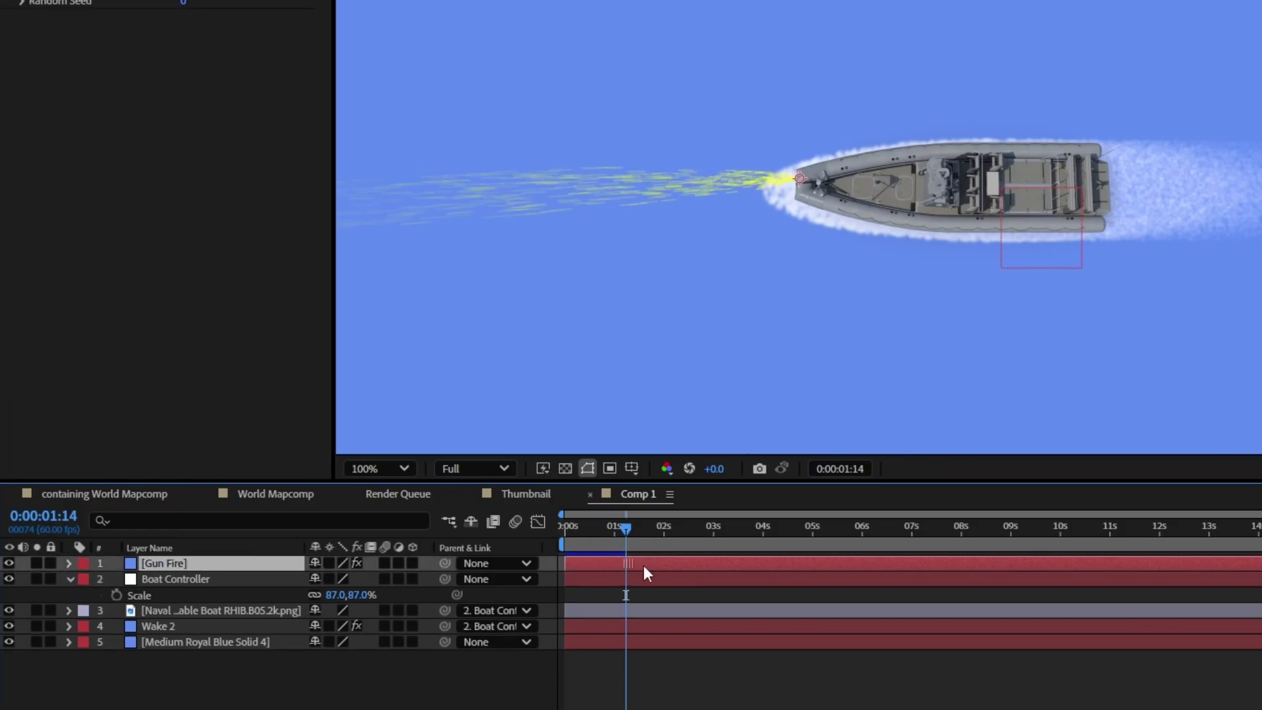
Keyframe Rotation at 0s and about 2s so the stream sweeps toward 106°, then preview.
left_click(565, 538)
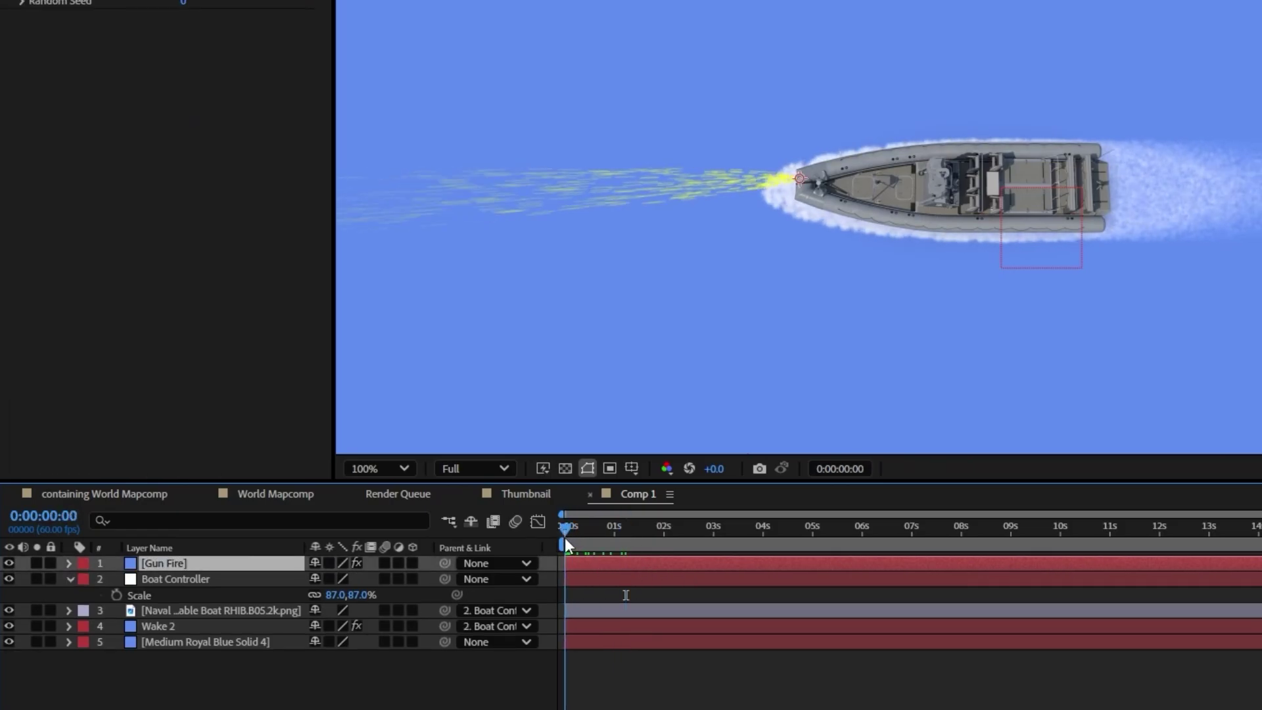
key("r")
left_click(117, 579)
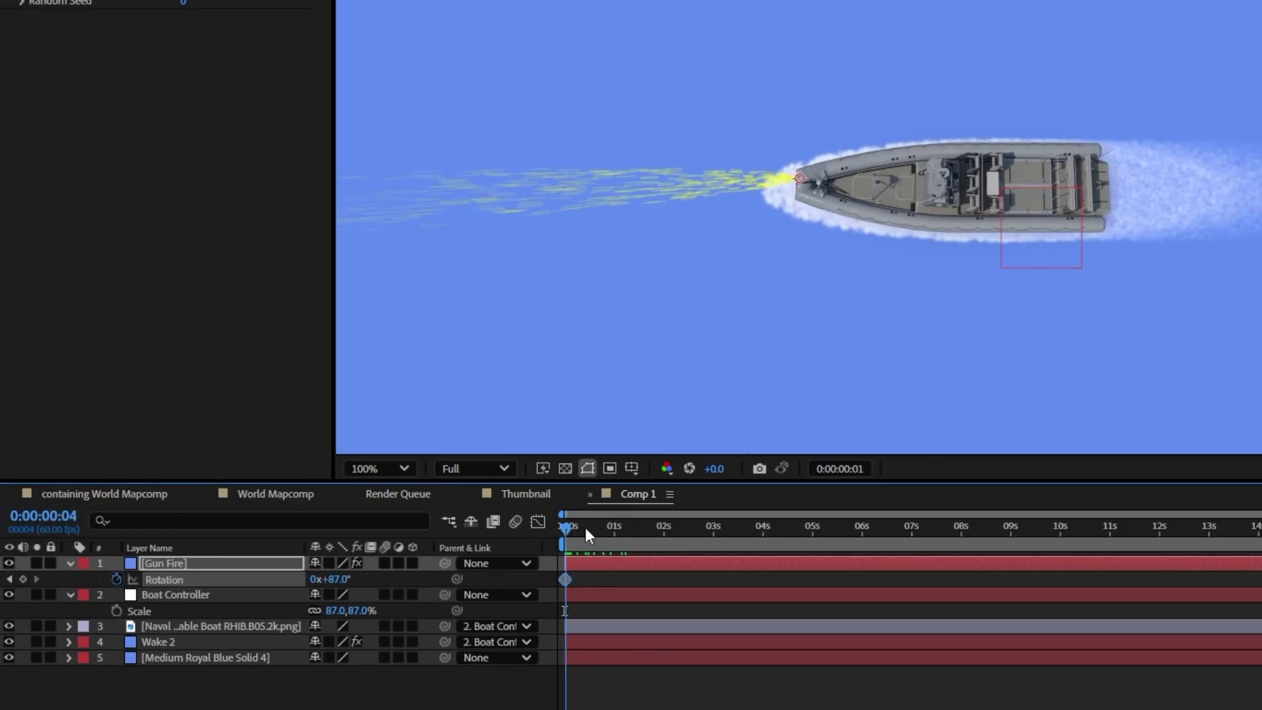
left_click(670, 525)
left_click_drag(329, 579, 692, 510)
left_click(564, 538)
scroll(666, 216, "down", 2)
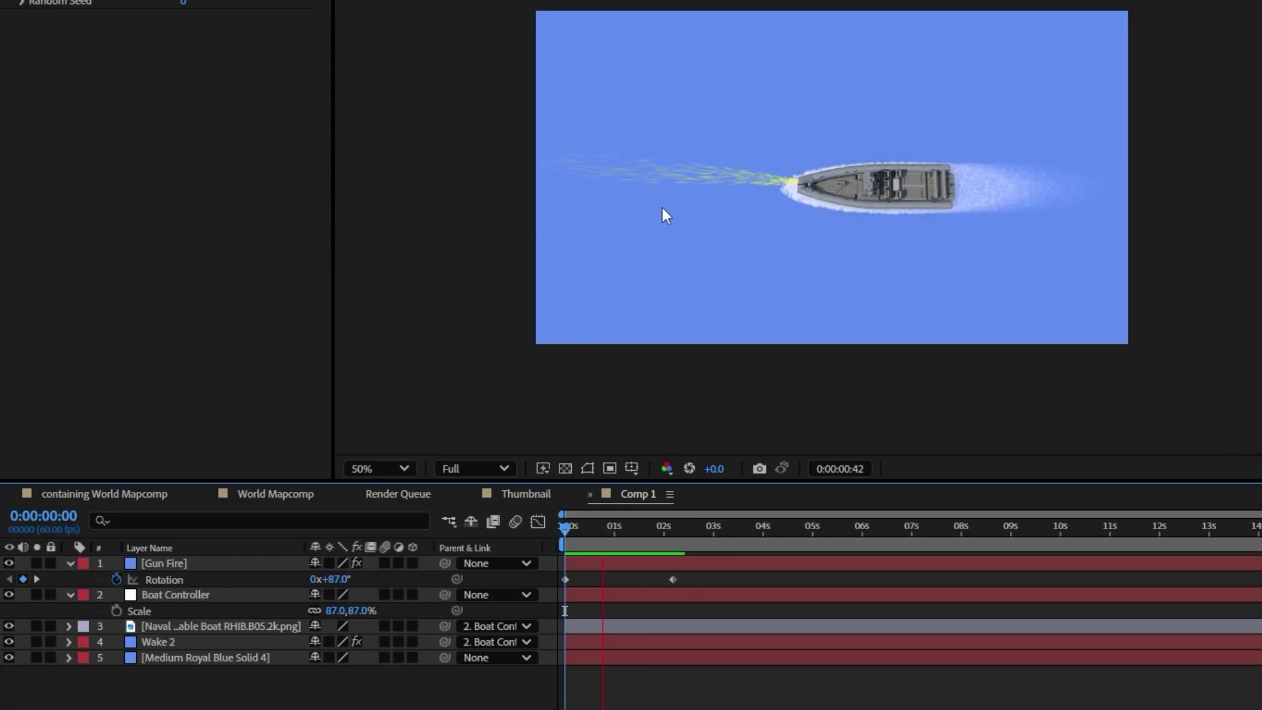
left_click(632, 563)
key("space")
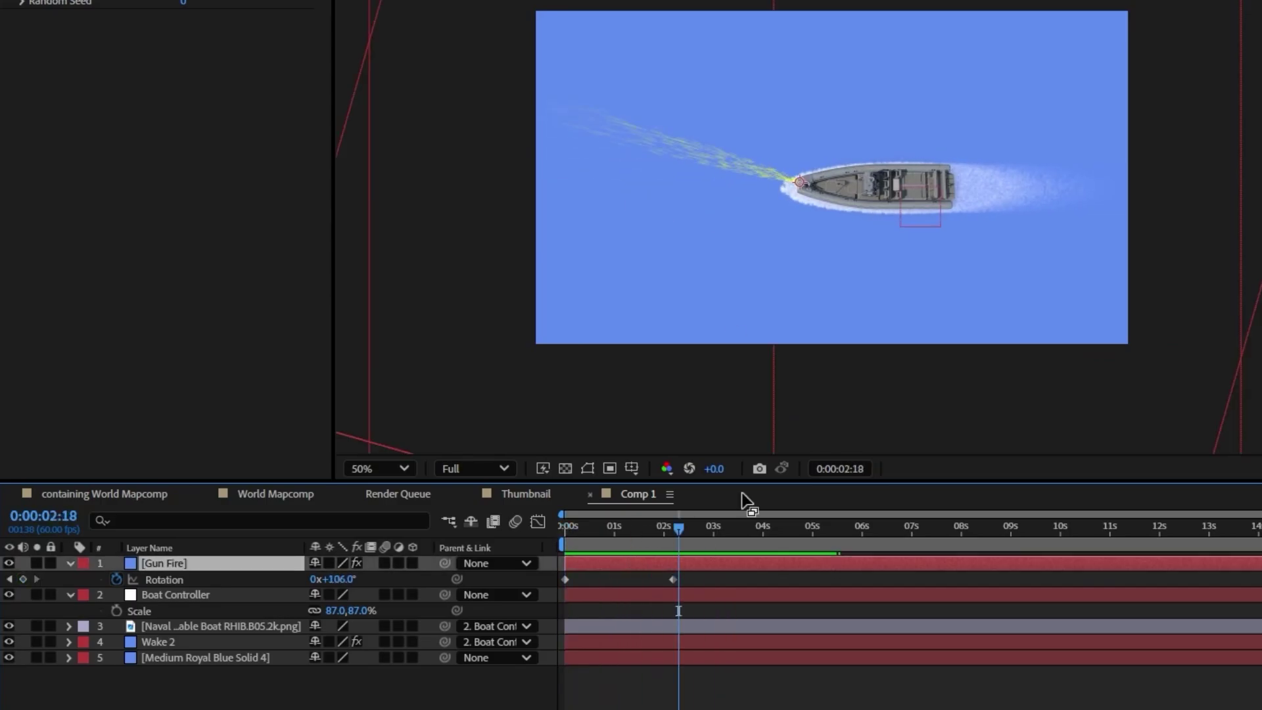
scroll(831, 177, "up", 2)
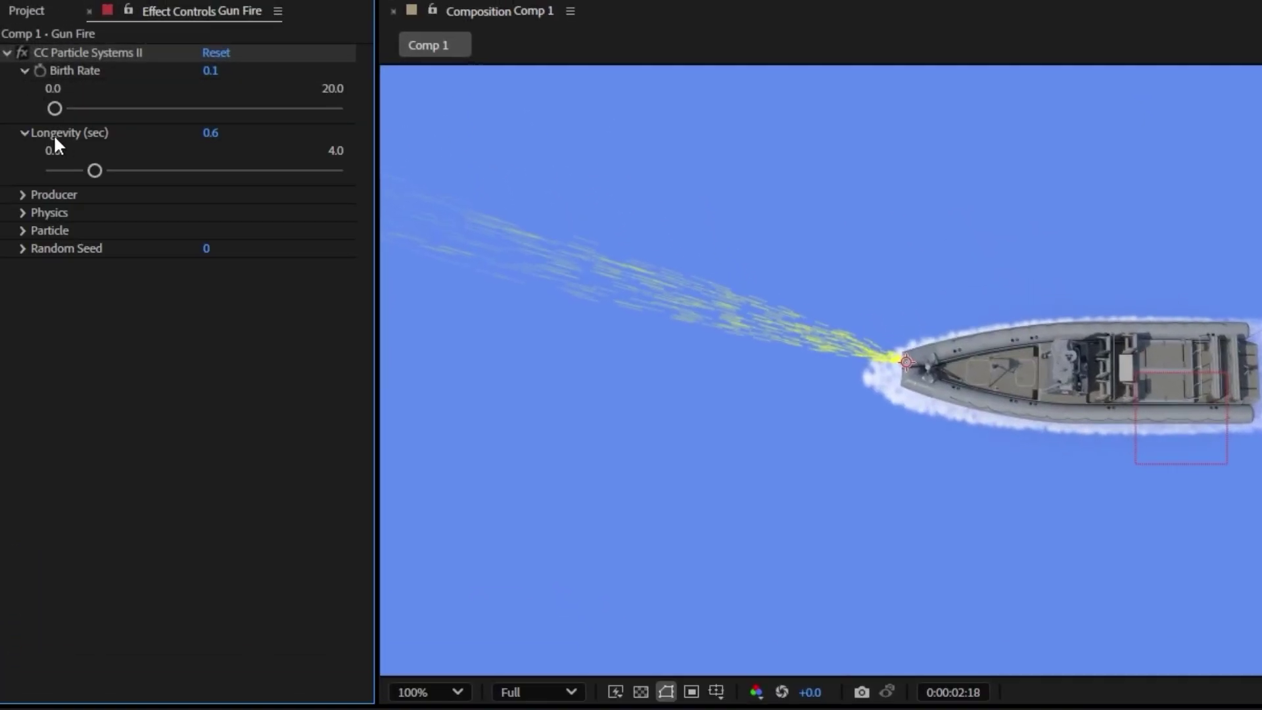
Lower the particles' Max Opacity to 45% and set Physics Velocity to 0.0 for a straight stream.
left_click_drag(55, 109, 45, 112)
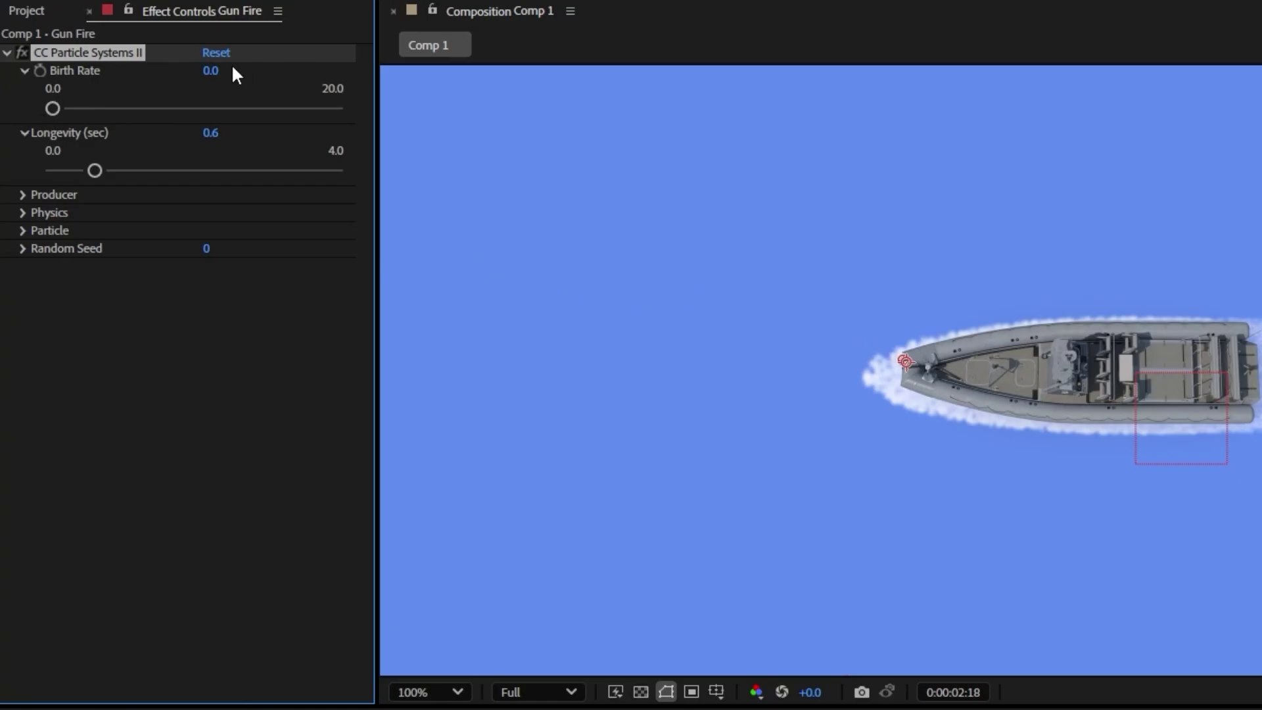
key("ctrl+z")
key("space")
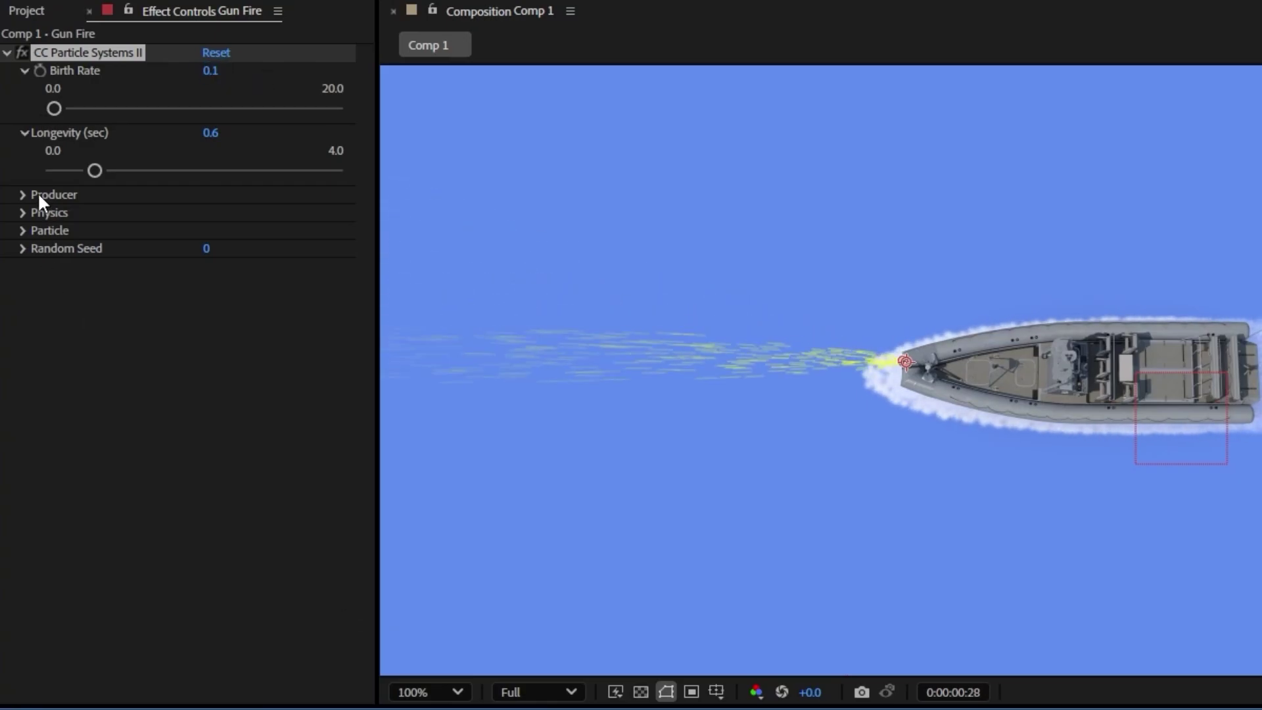
left_click(22, 230)
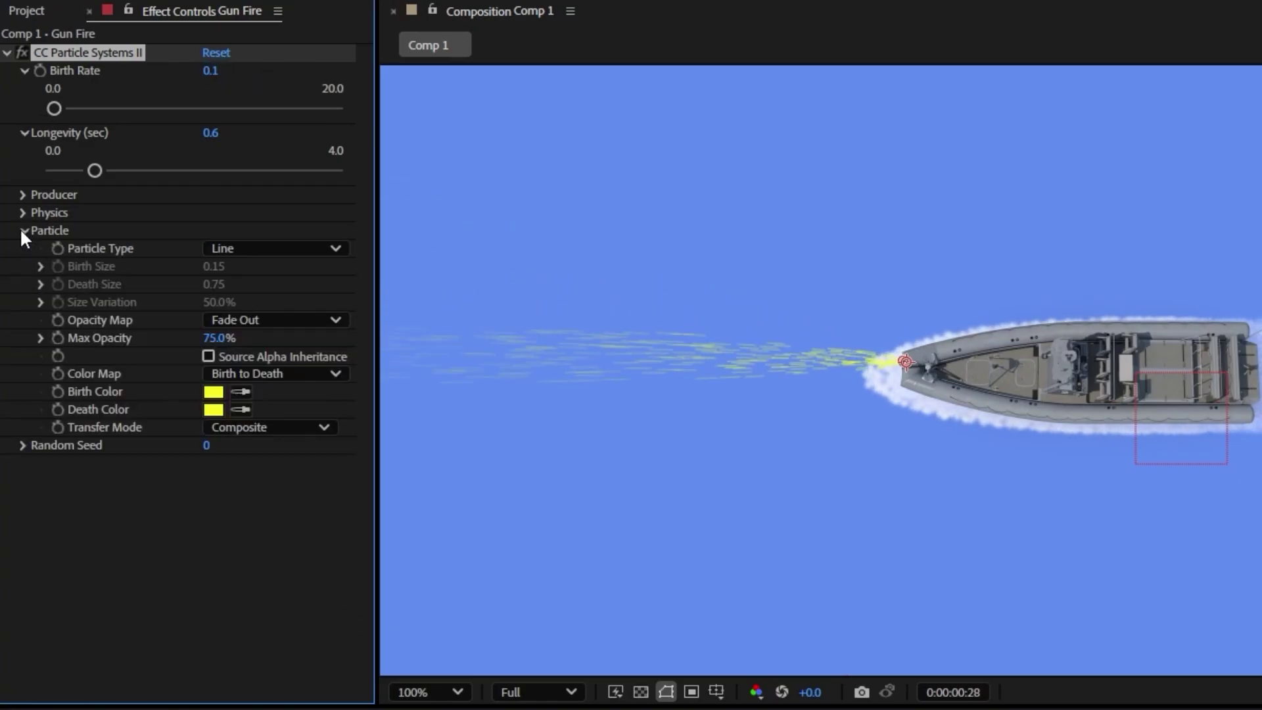
left_click_drag(213, 338, 217, 368)
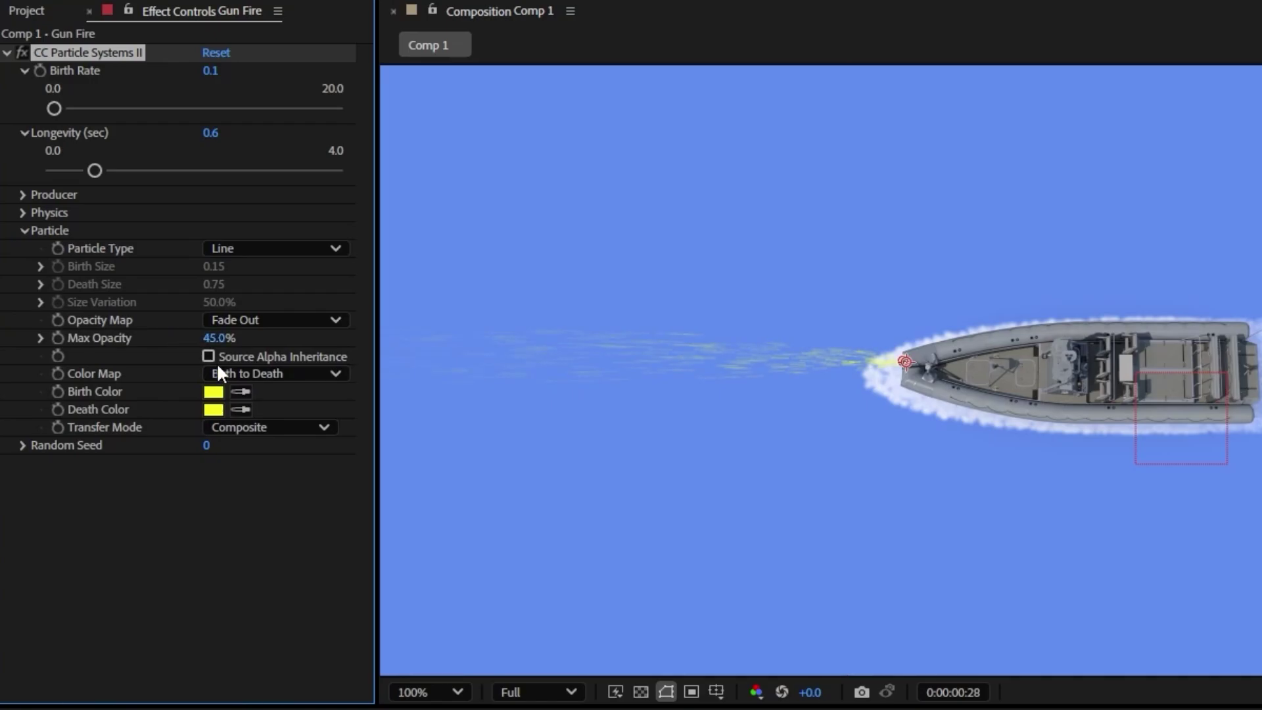
left_click(23, 195)
left_click(22, 266)
mouse_move(209, 303)
left_mouse_down()
mouse_move(198, 304)
mouse_move(210, 302)
left_mouse_up()
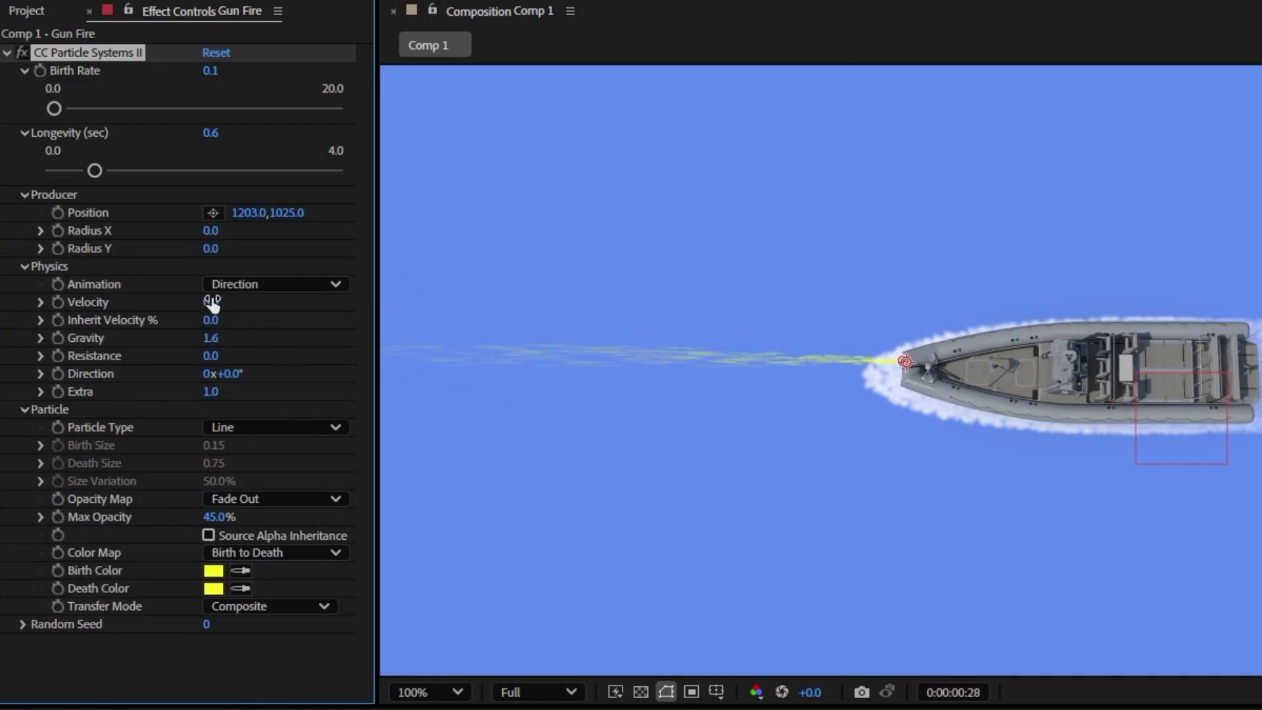
scroll(906, 344, "up", 2)
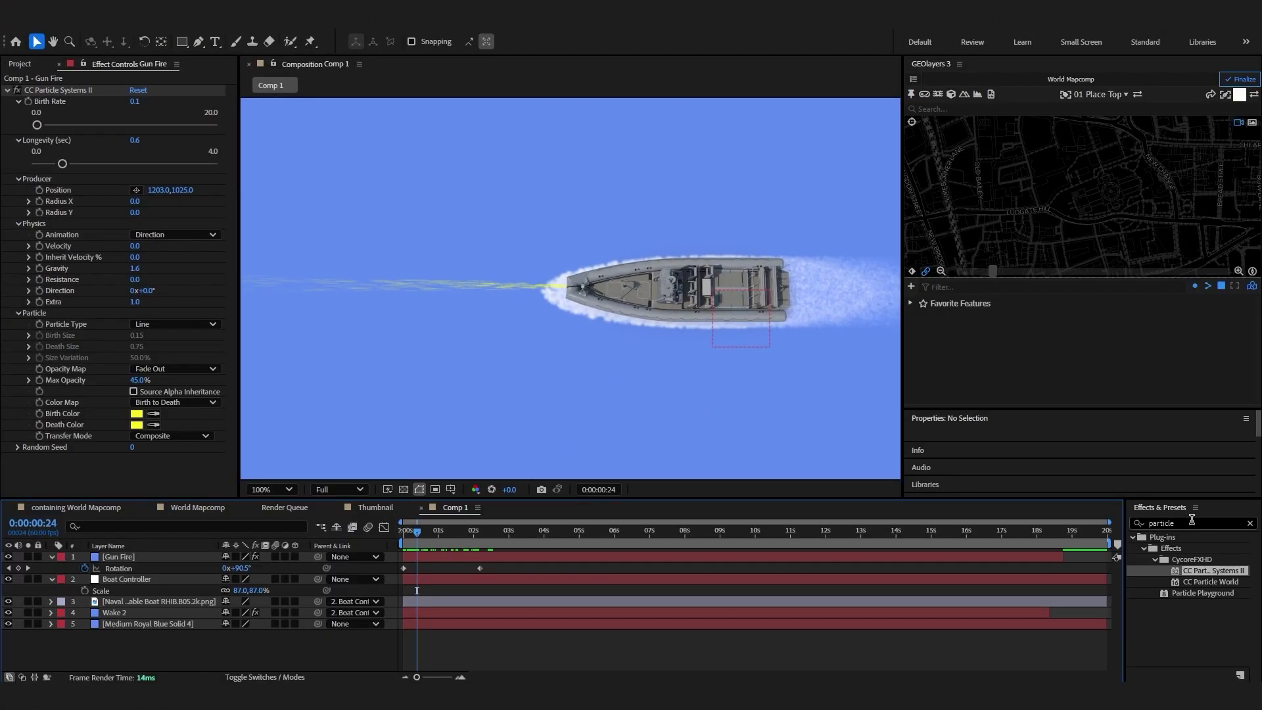
Add the Glow effect from Effects & Presets to the Gun Fire layer.
left_click(1191, 523)
type("glow")
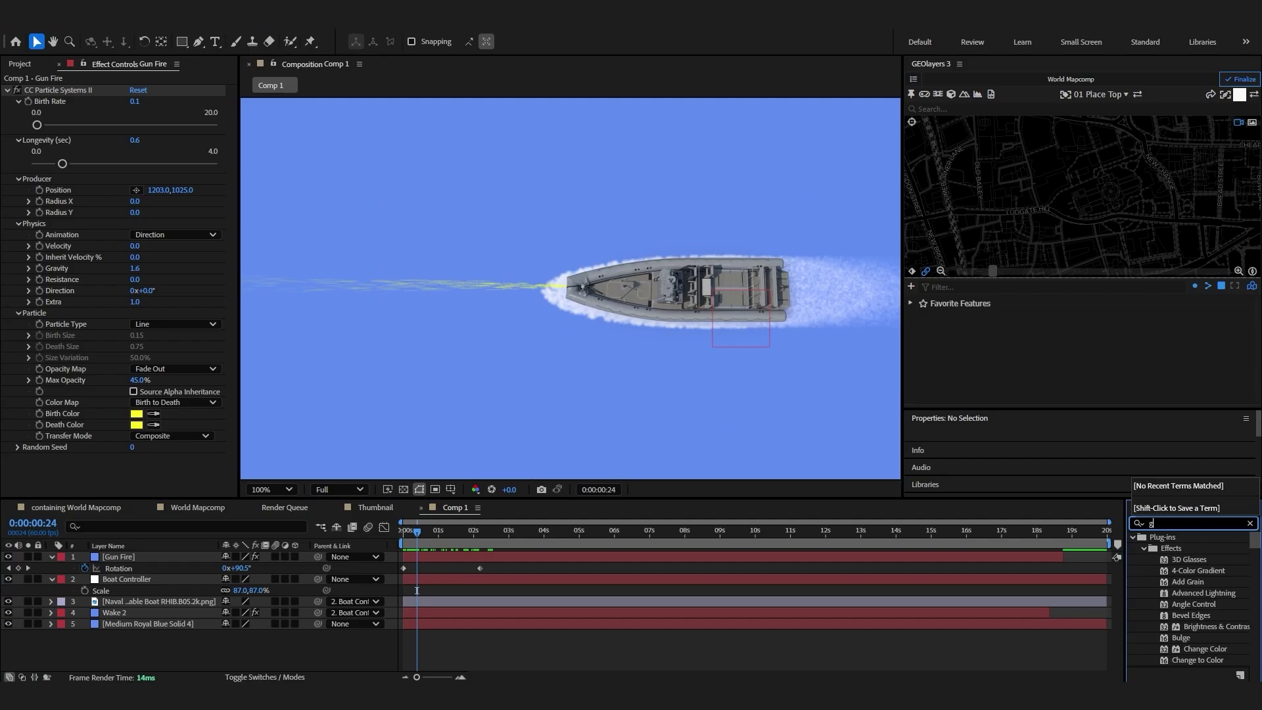
double_click(1191, 559)
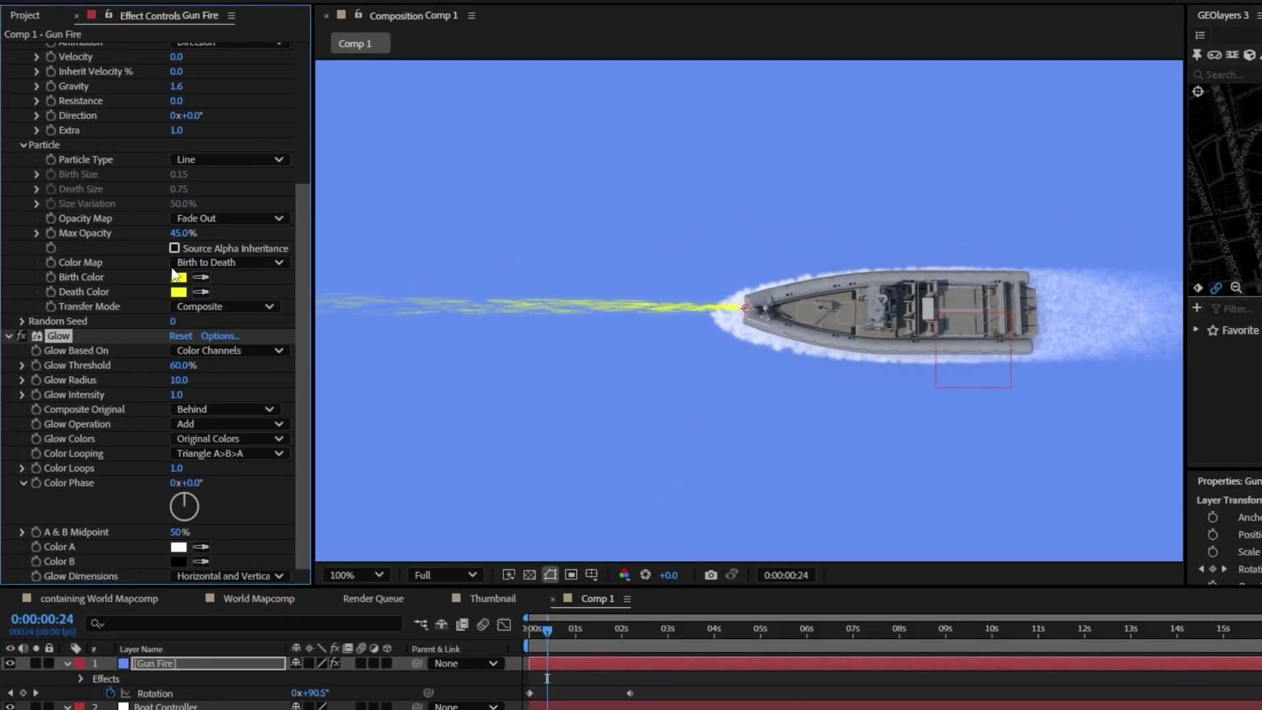
Change the Birth Color to a paler yellow and the Death Color to pale beige.
left_click(178, 277)
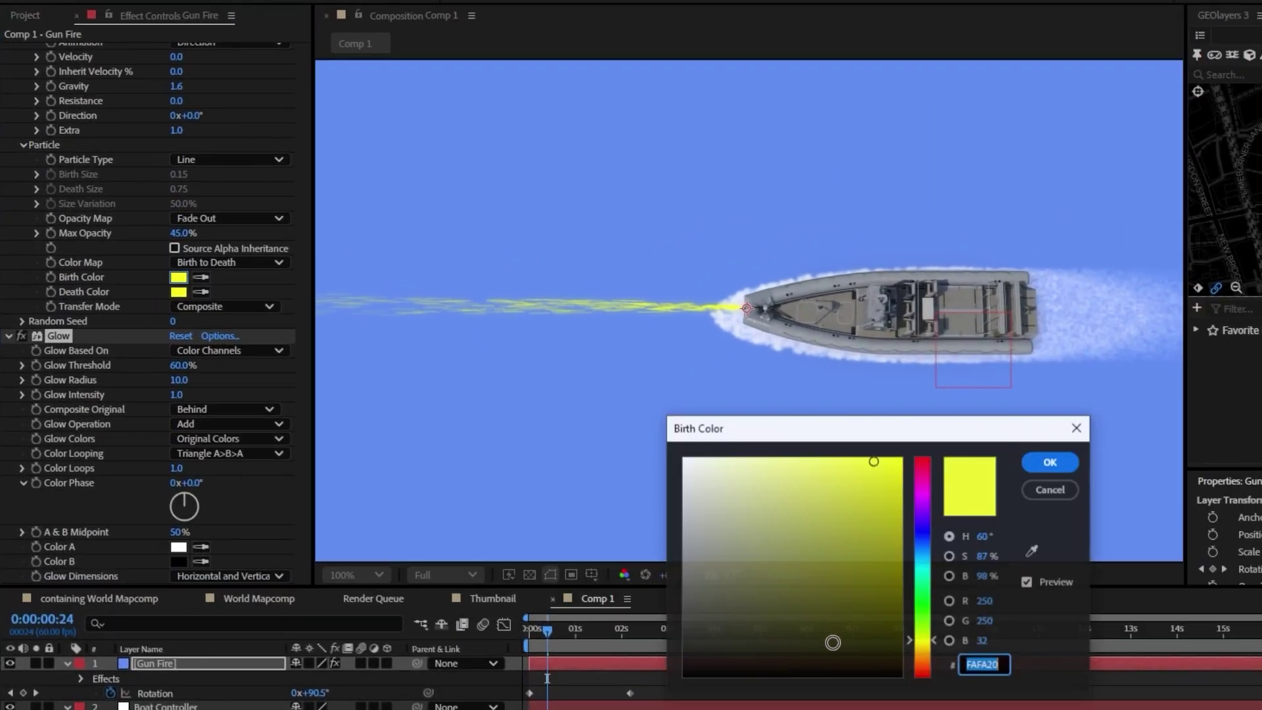
left_click(789, 502)
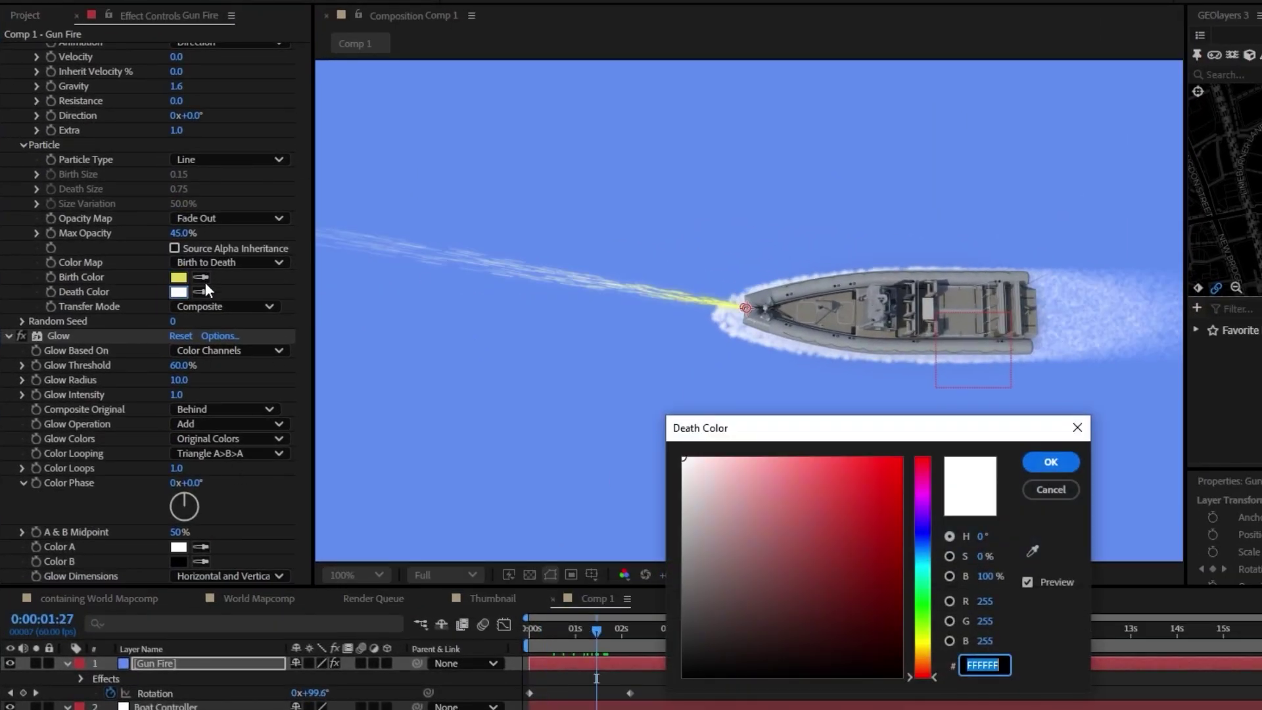
key("Return")
left_click(178, 291)
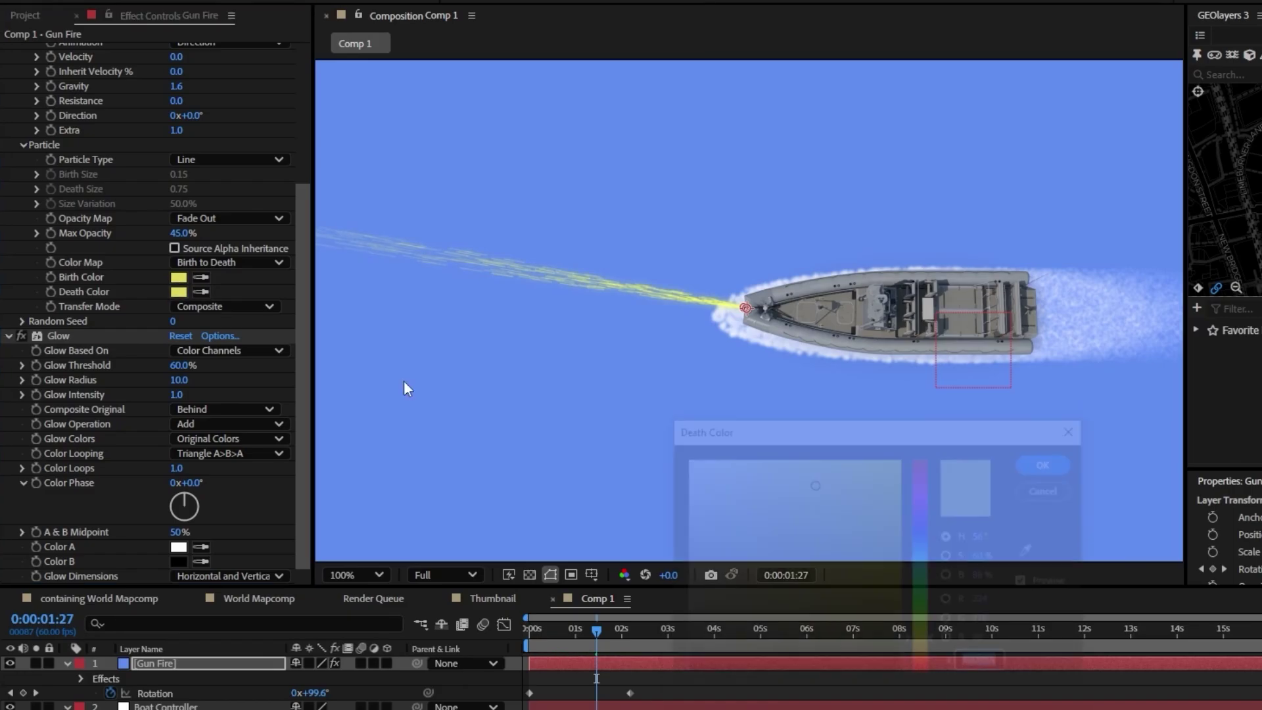
mouse_move(705, 509)
left_mouse_down()
mouse_move(682, 507)
mouse_move(717, 510)
left_mouse_up()
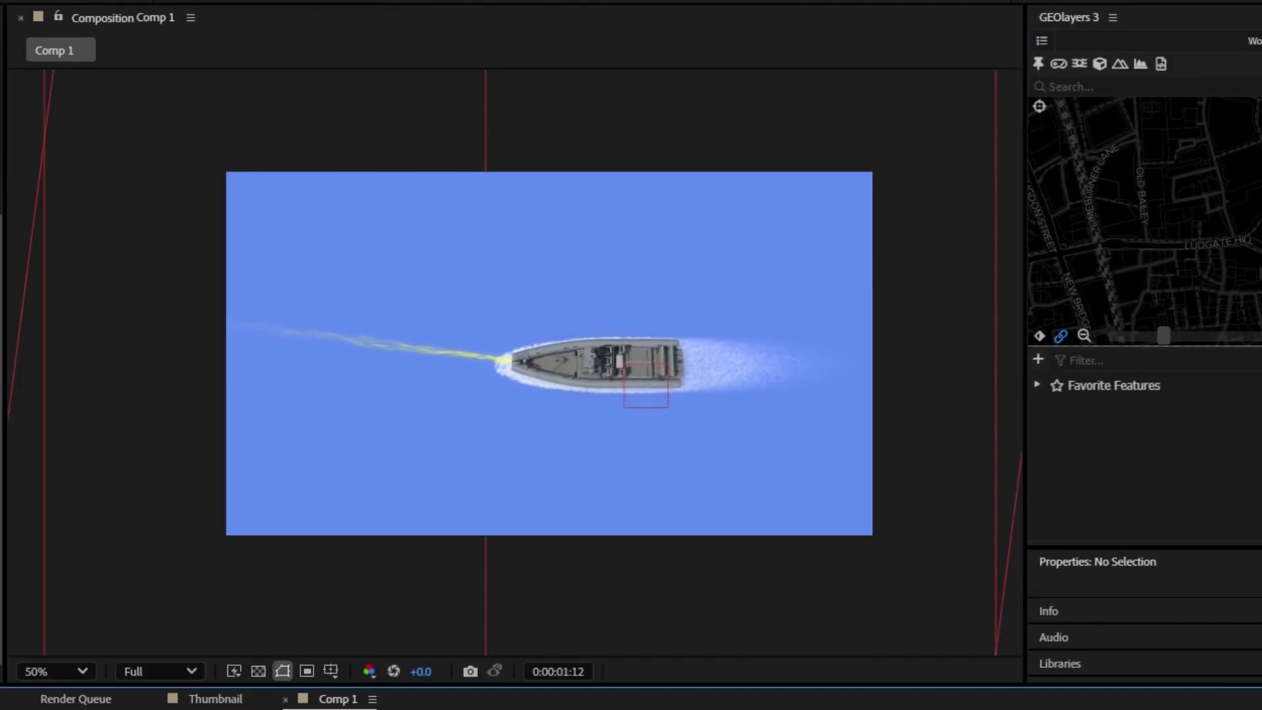
Switch to the Thumbnail composition, pan around the jets and ships, and zoom to 100%.
left_click(215, 699)
scroll(621, 351, "down", 4)
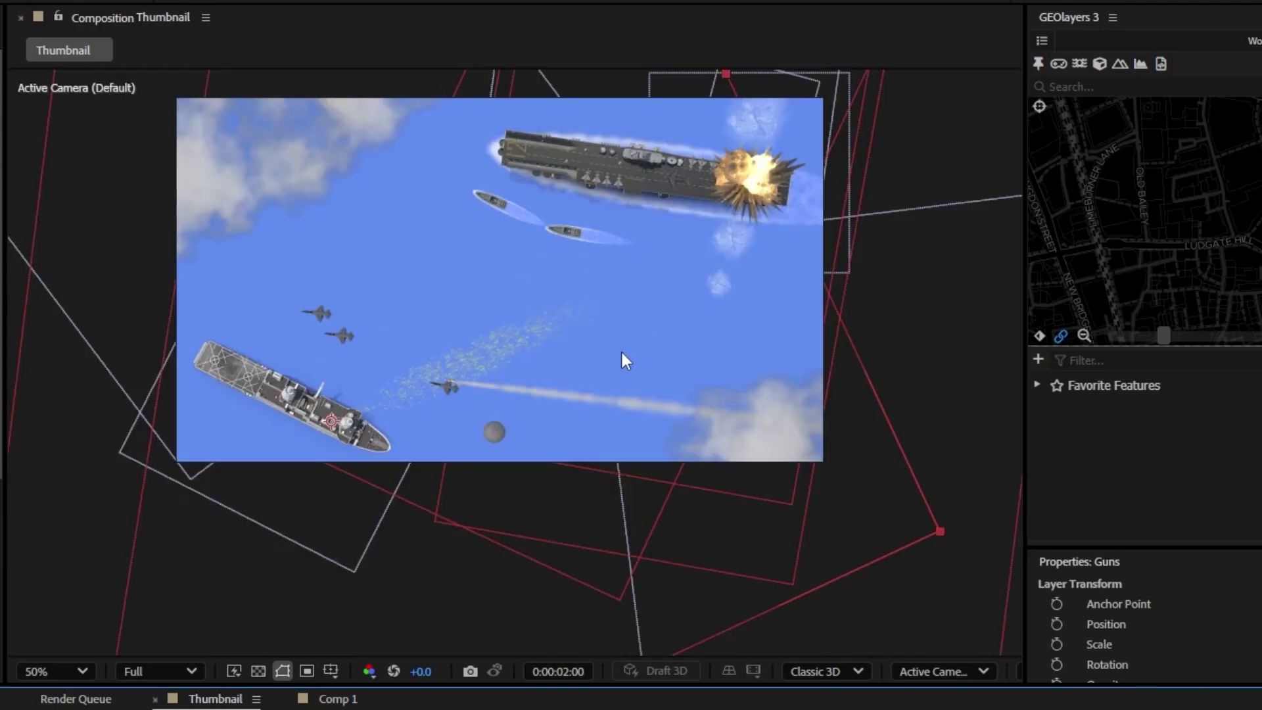
scroll(688, 363, "up", 2)
left_click(503, 369)
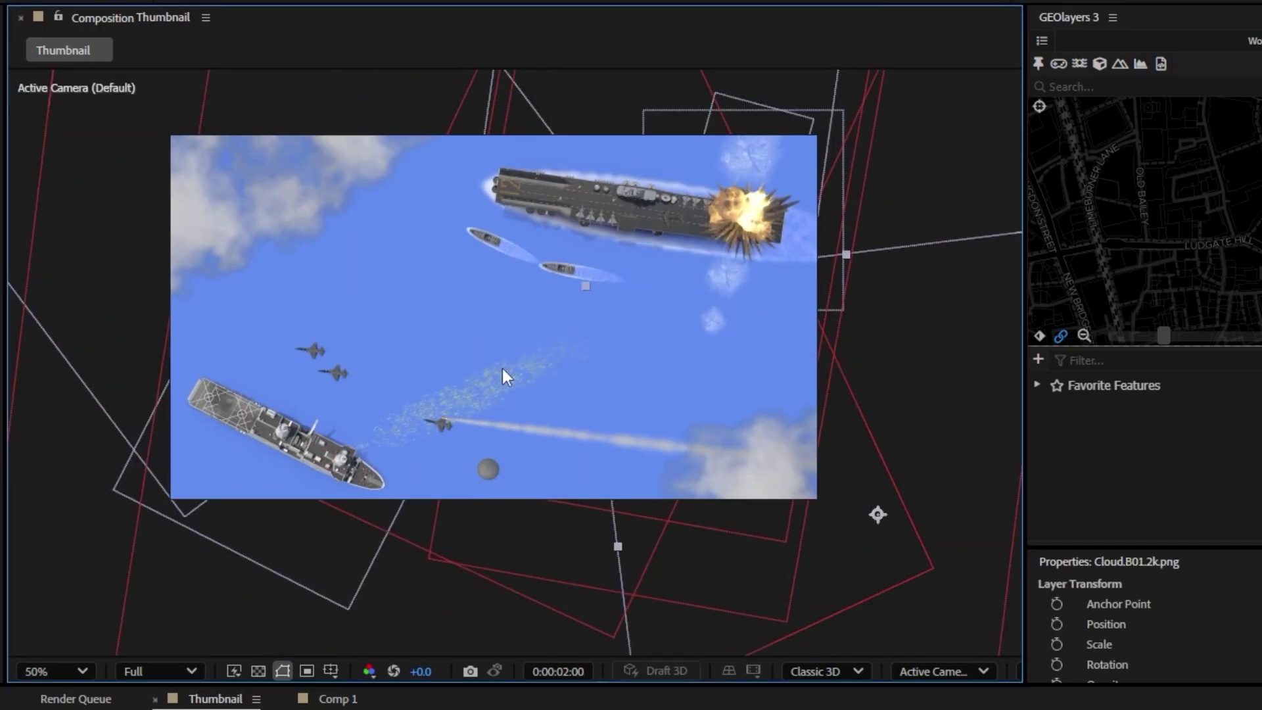
left_click_drag(615, 303, 543, 358)
scroll(604, 332, "up", 2)
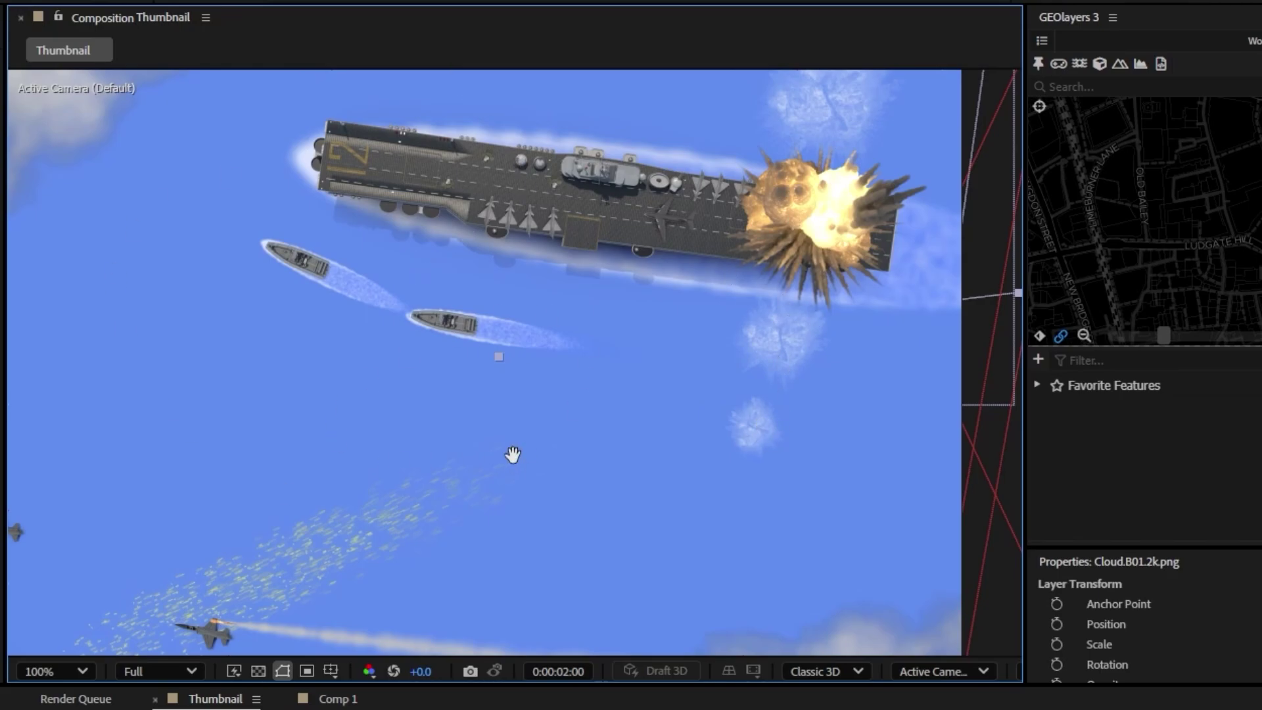
left_click_drag(513, 456, 636, 309)
scroll(506, 457, "down", 2)
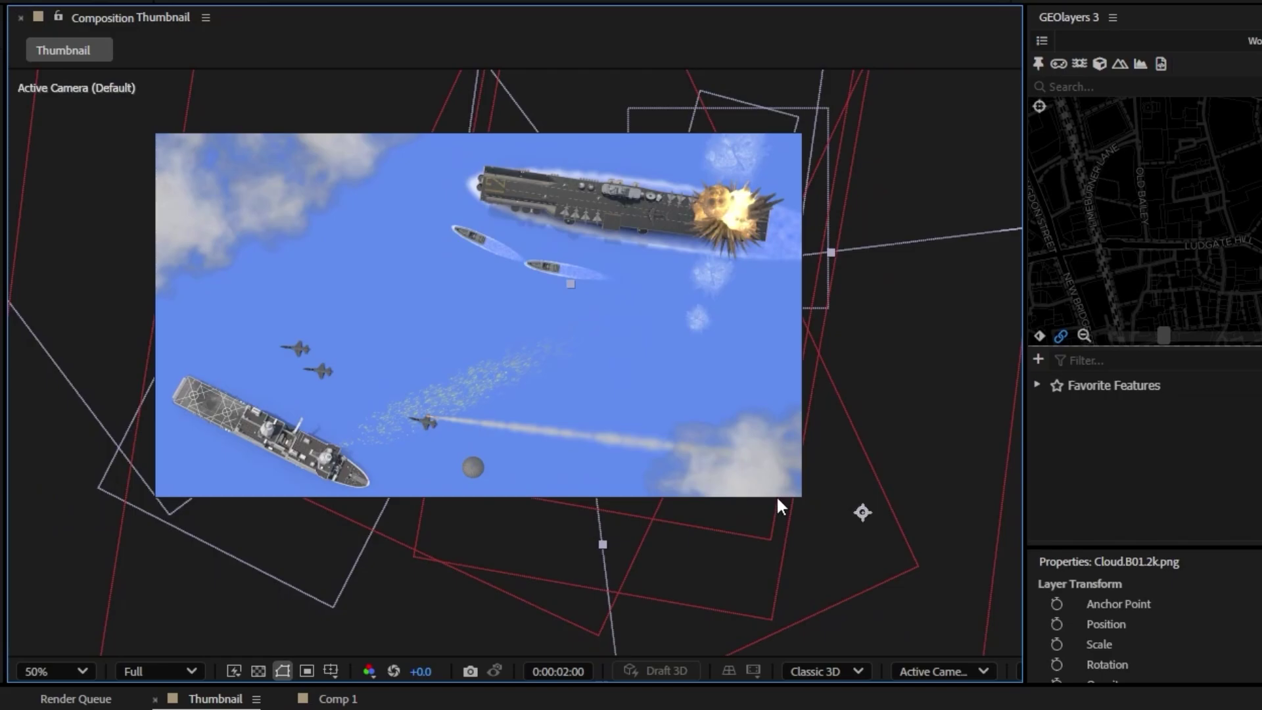
key("period")
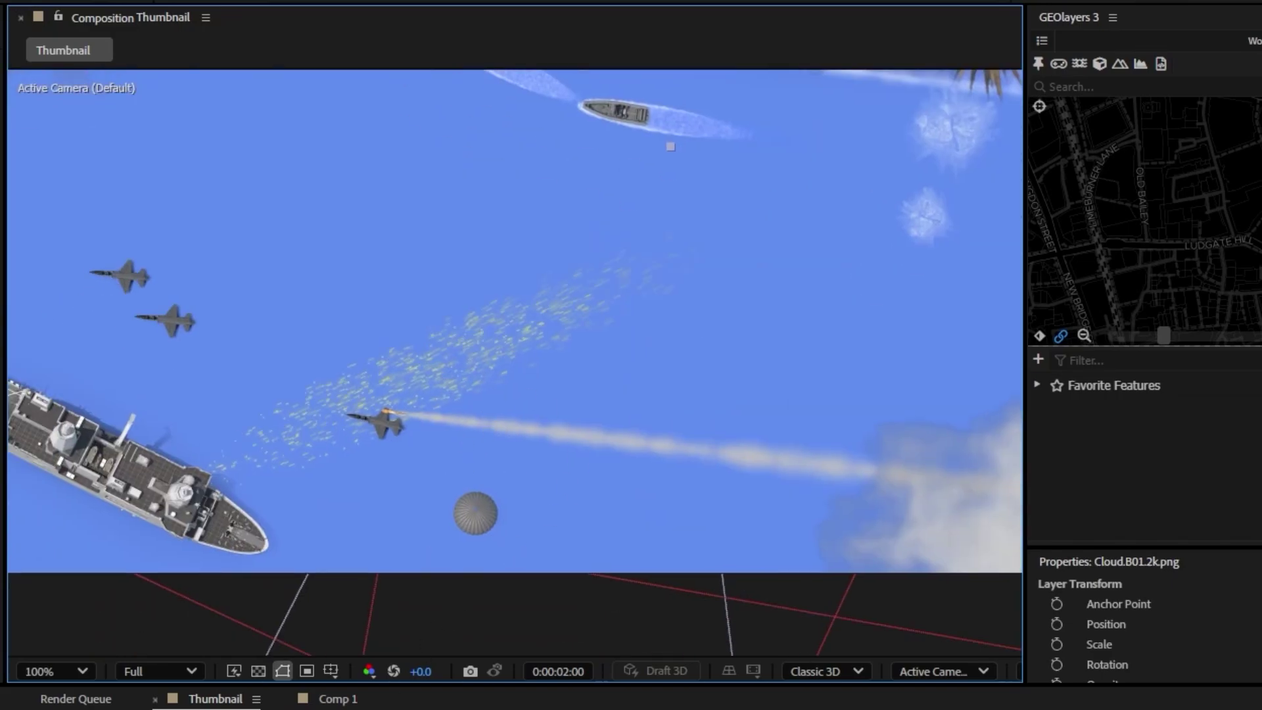
Preview the Thumbnail animation, stopping at 0:00:03:35, and pan to follow the jet.
key("ctrl+a")
key("space")
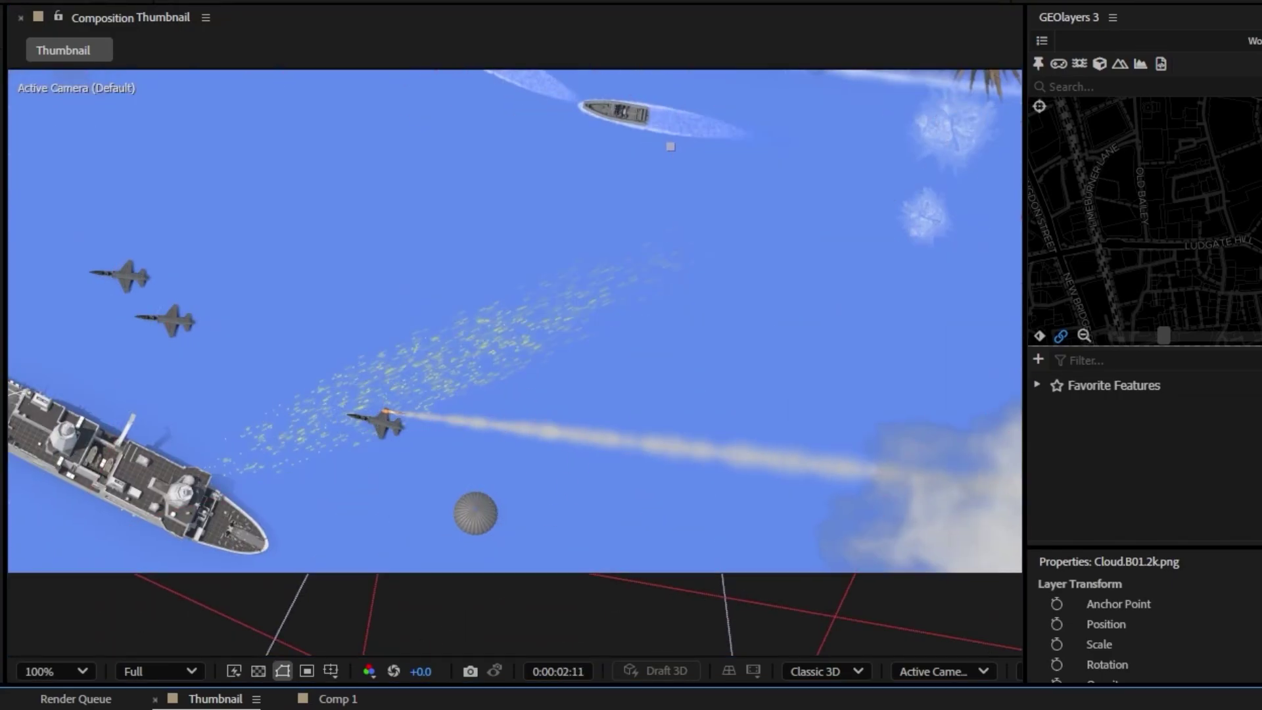
key("space")
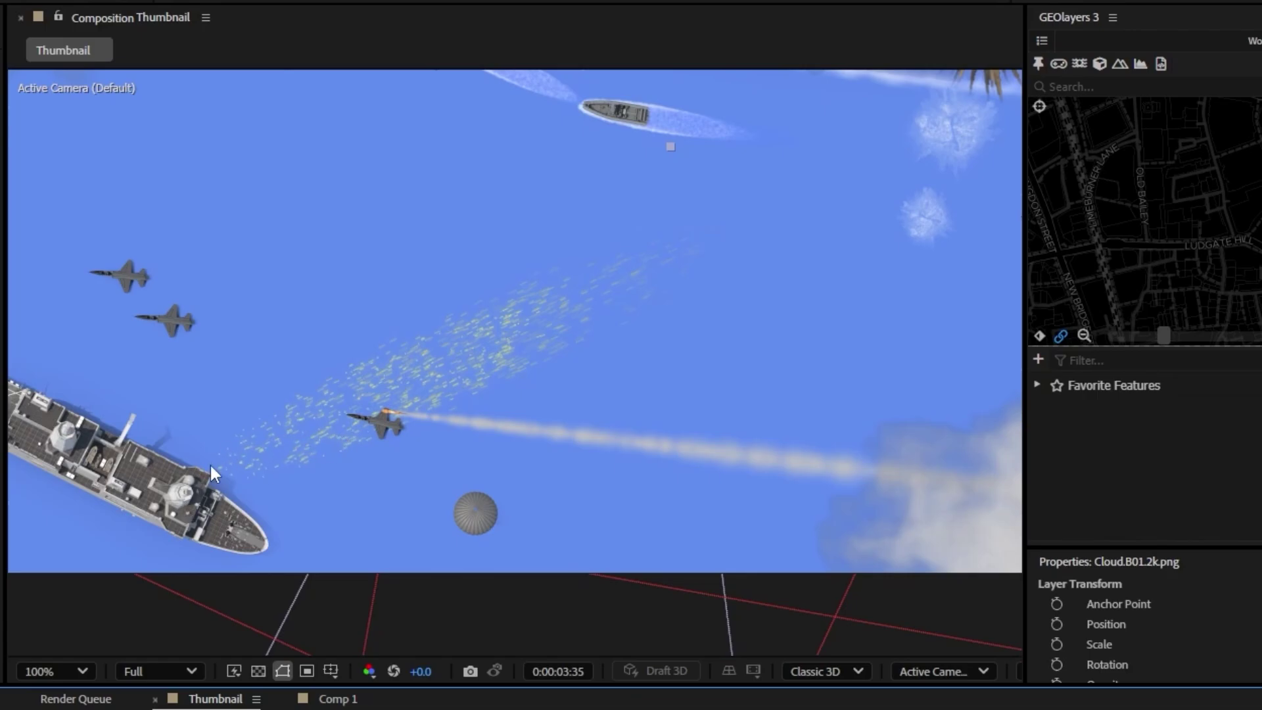
scroll(525, 368, "up", 2)
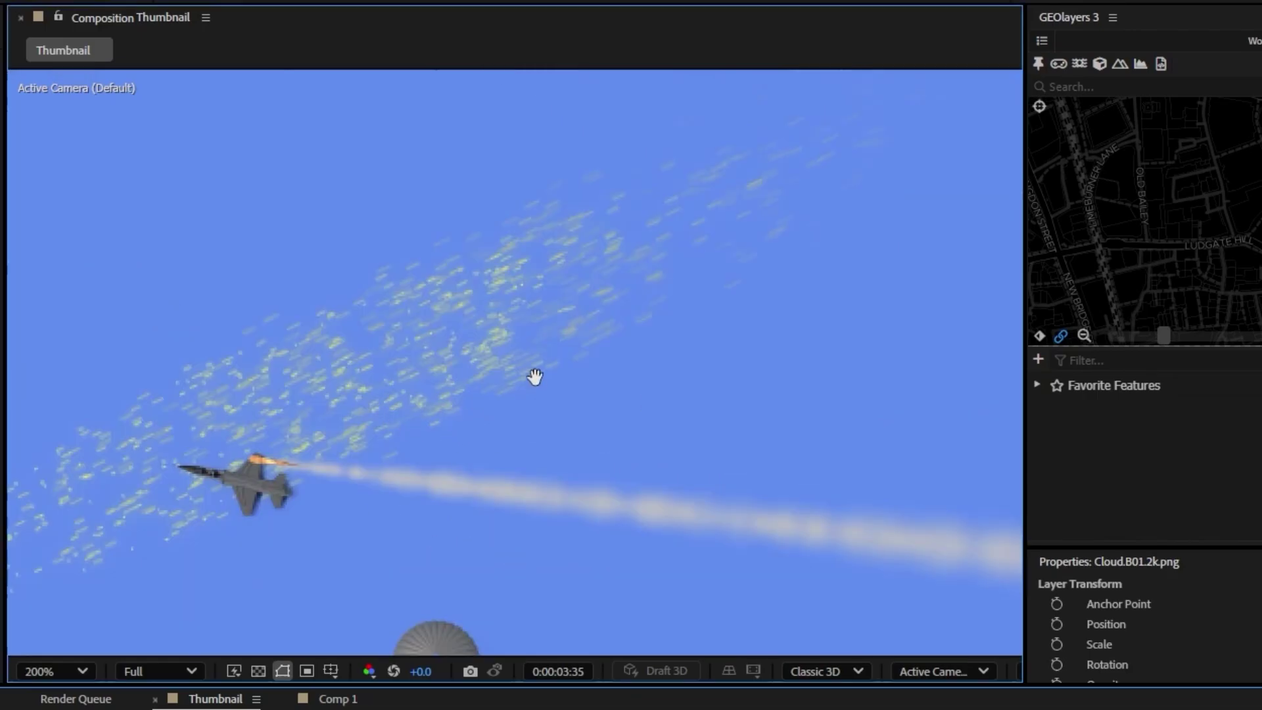
left_click_drag(534, 374, 746, 332)
scroll(604, 344, "up", 2)
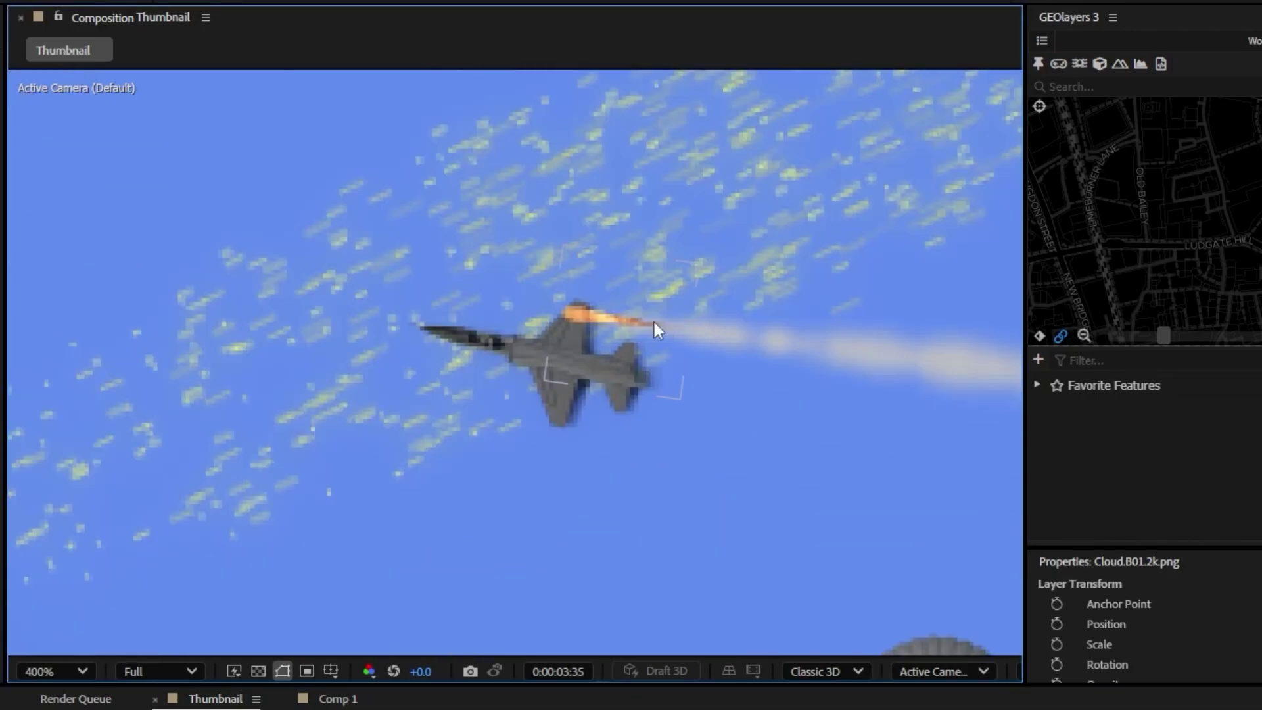
scroll(618, 290, "down", 2)
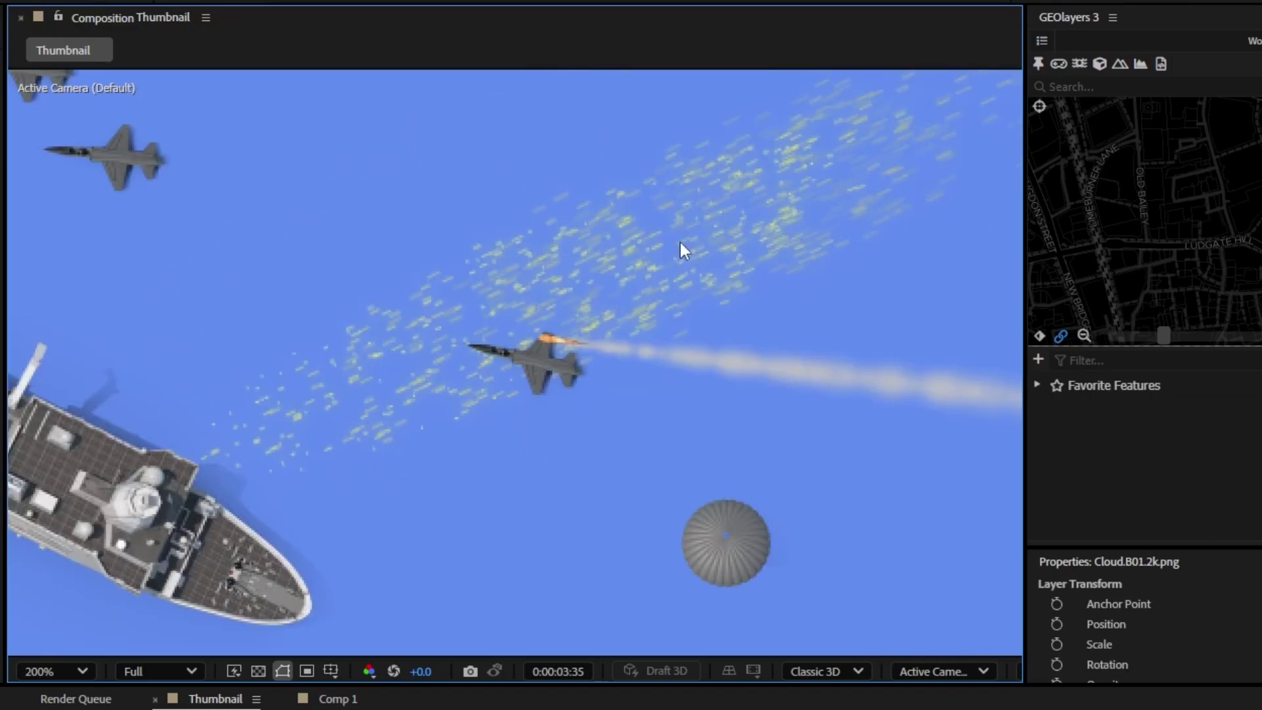
scroll(600, 262, "down", 2)
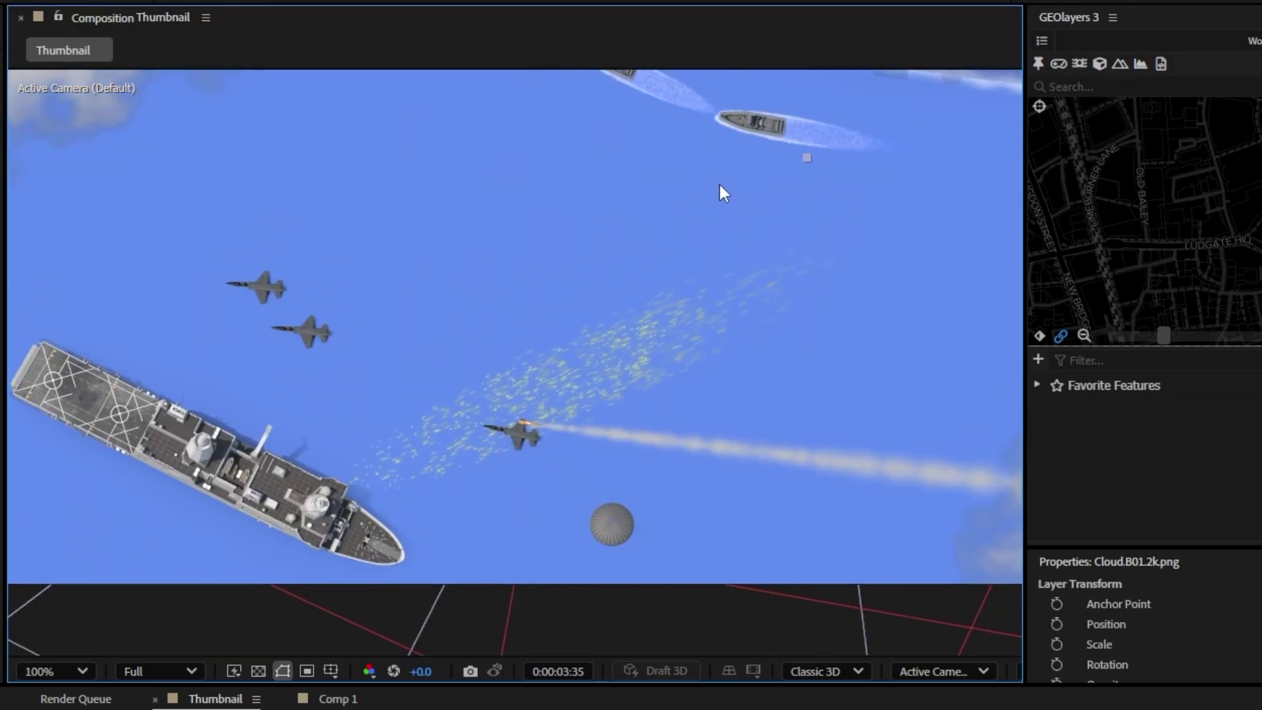
left_click_drag(723, 191, 519, 510)
scroll(574, 333, "up", 2)
scroll(654, 335, "up", 2)
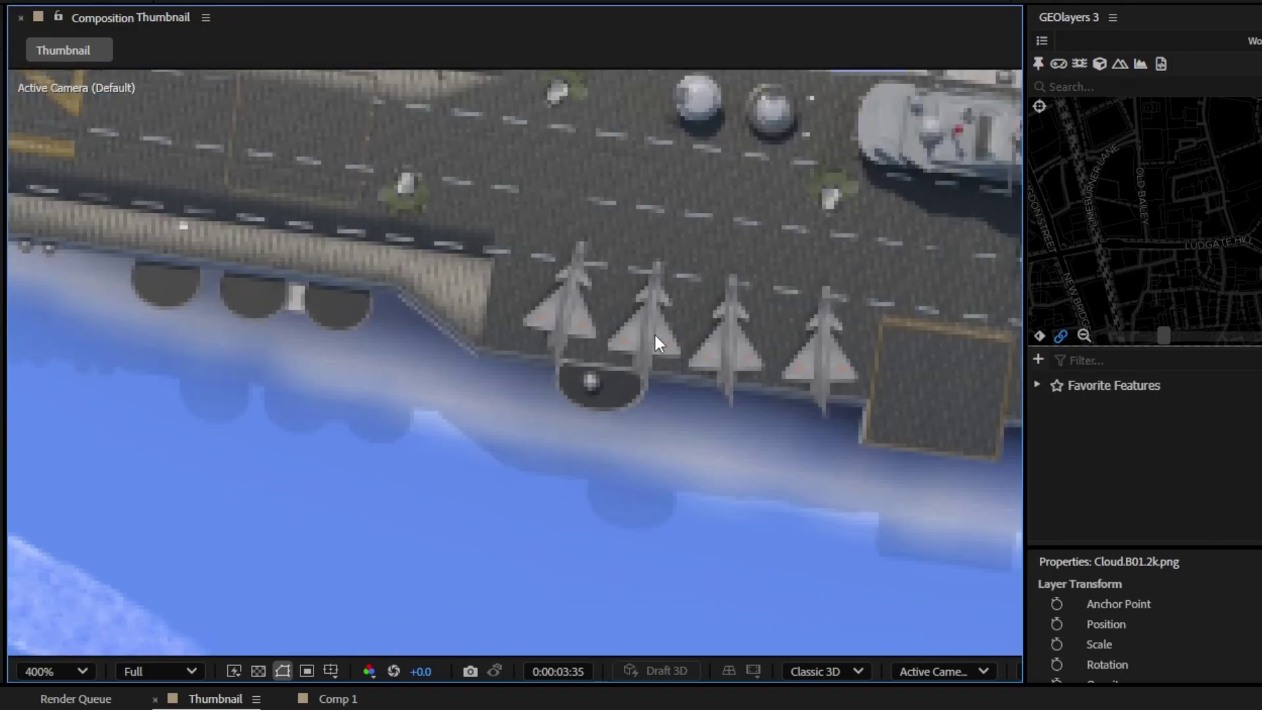
scroll(669, 333, "down", 2)
left_click_drag(688, 324, 542, 355)
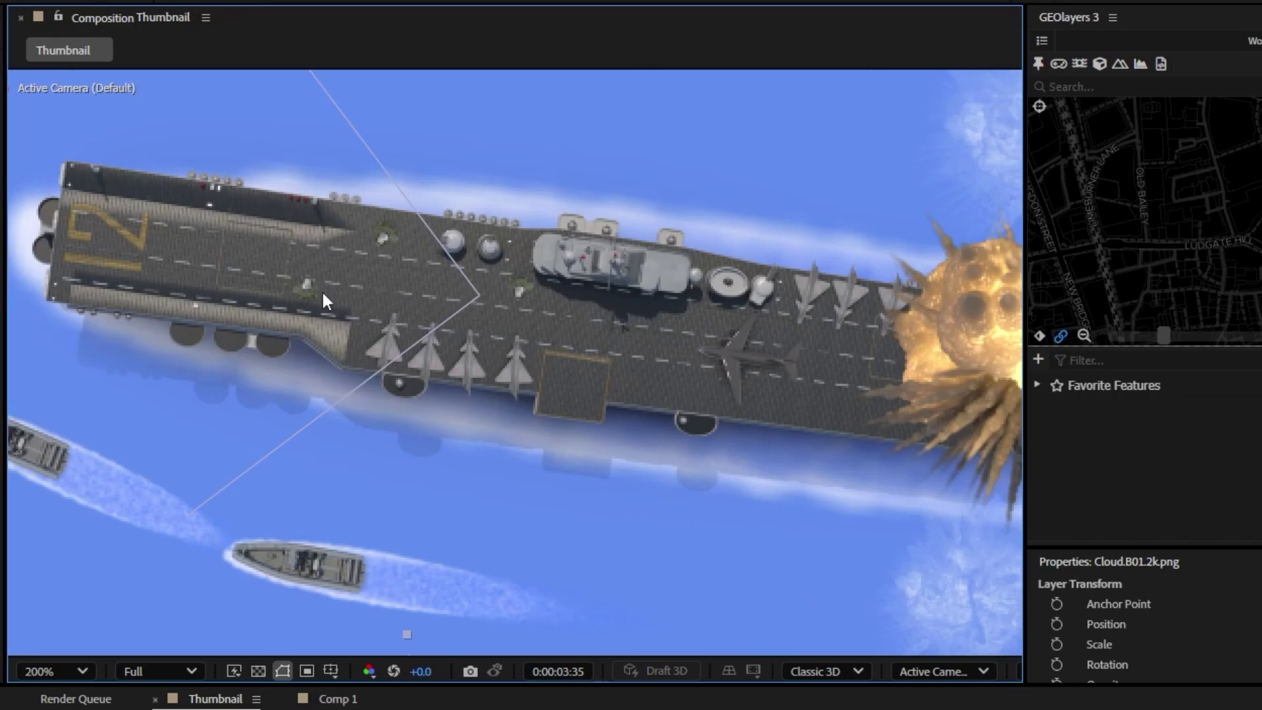
left_click(302, 289)
left_click(598, 348)
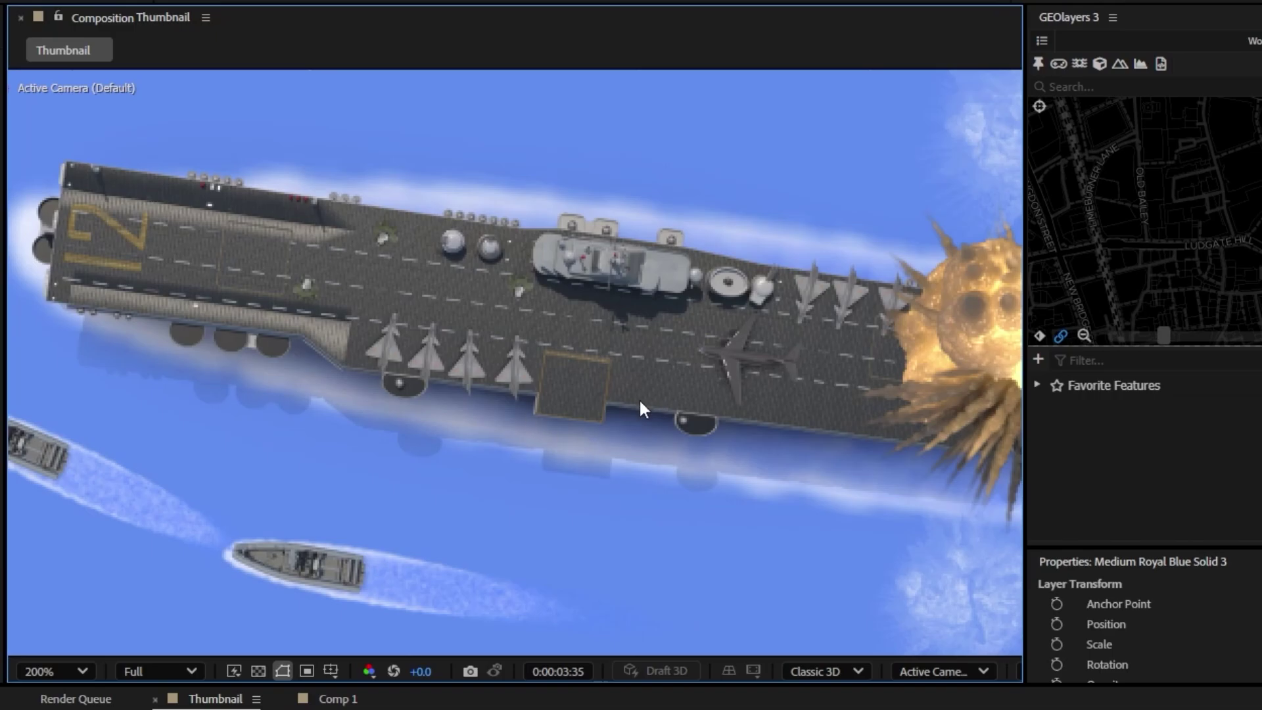
scroll(557, 413, "down", 2)
scroll(543, 456, "down", 2)
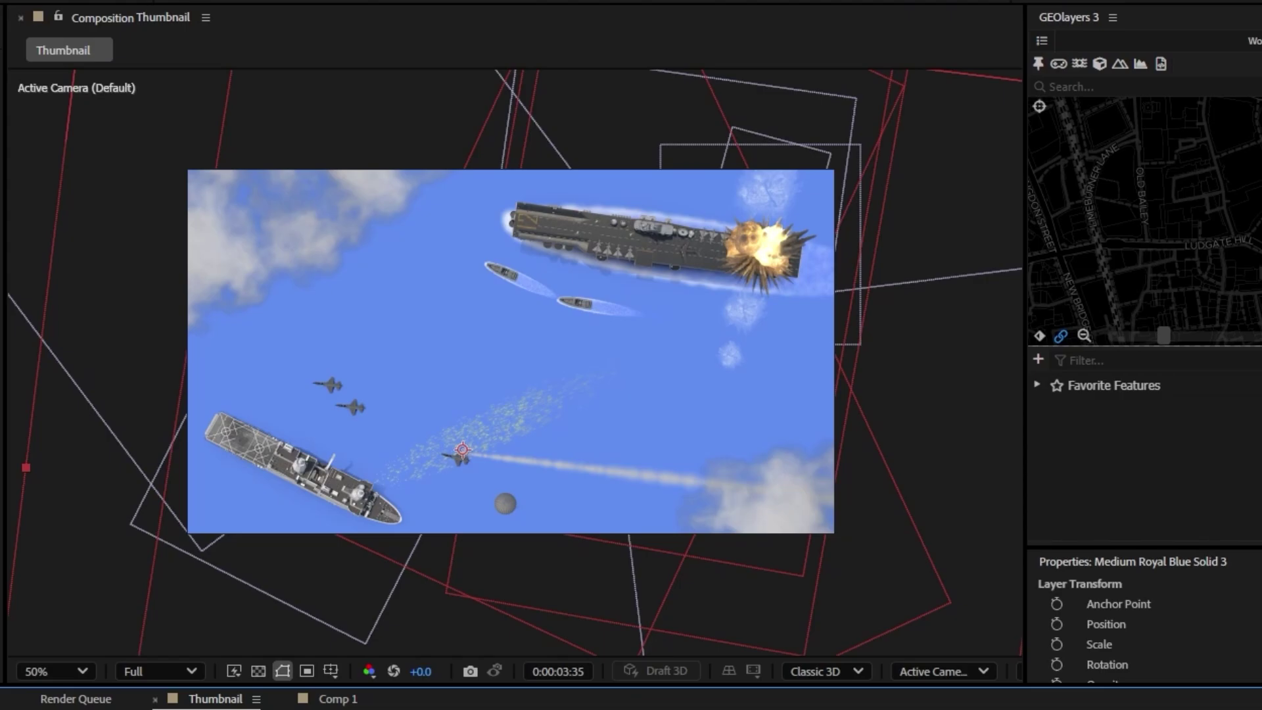
left_click(33, 258)
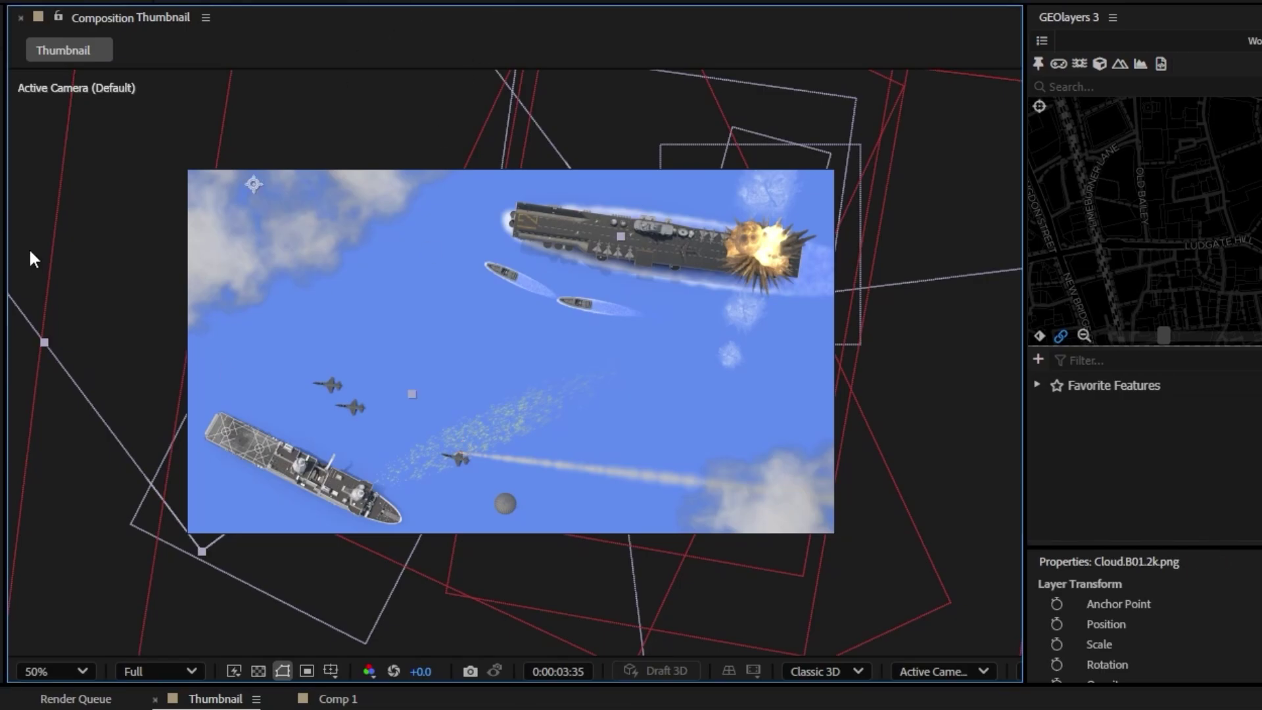